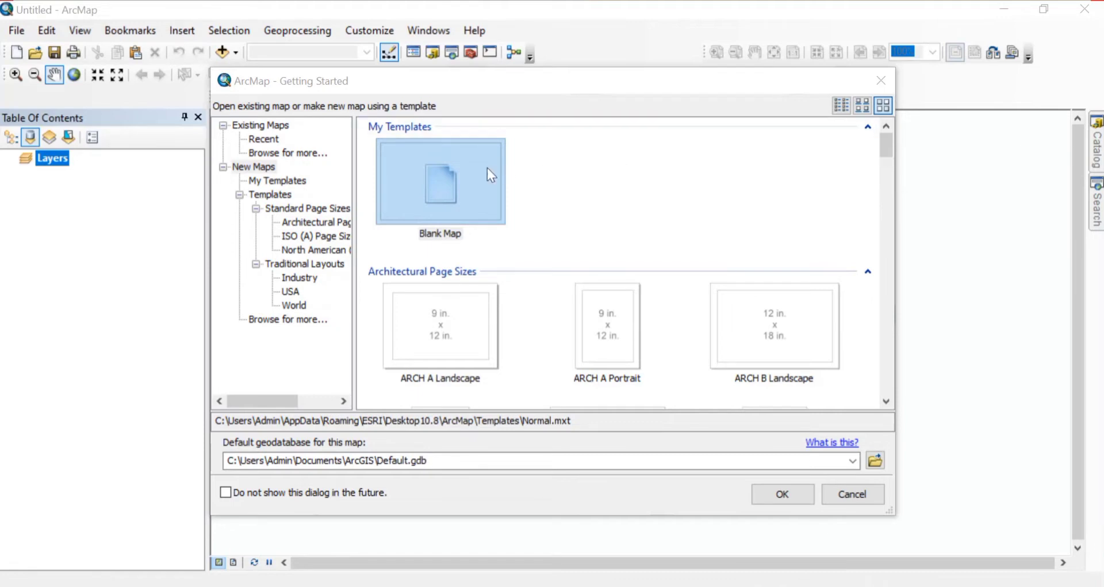
- Start a blank map and add the Imagery basemap to it
double_click(438, 188)
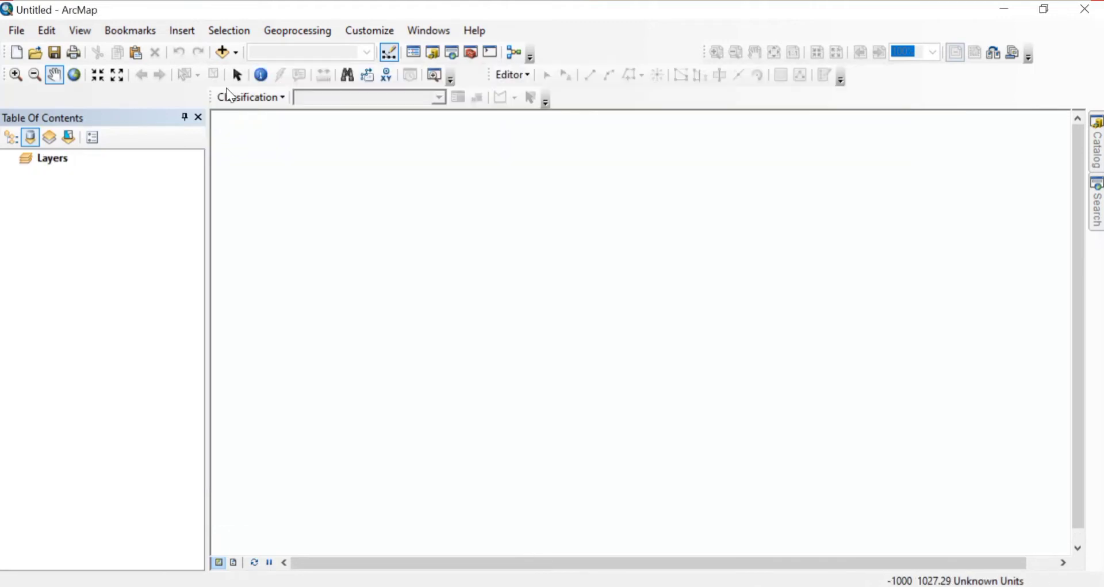
click(236, 53)
click(279, 91)
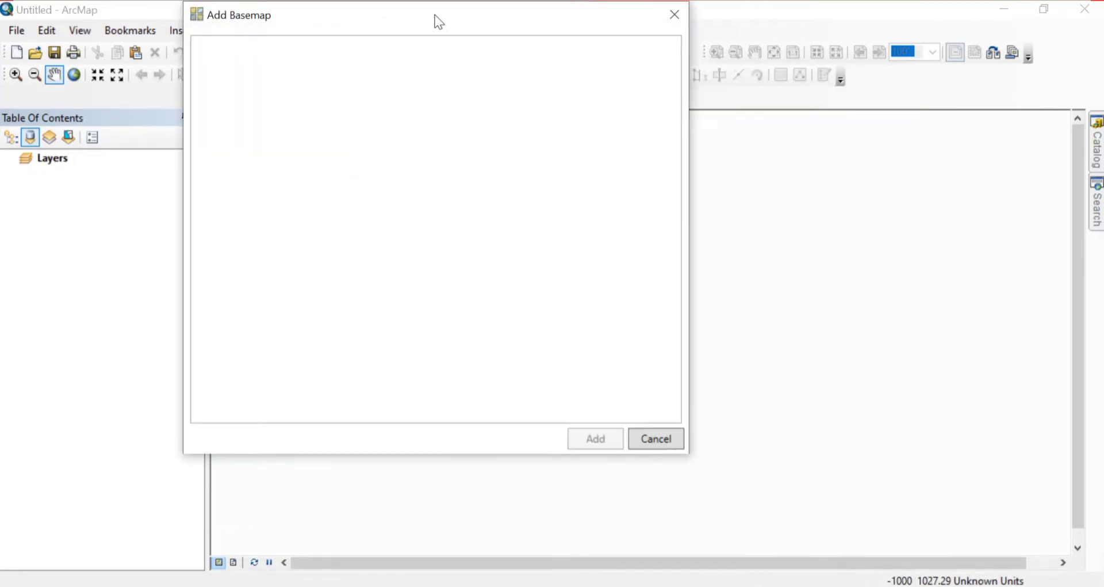
drag(435, 16, 536, 65)
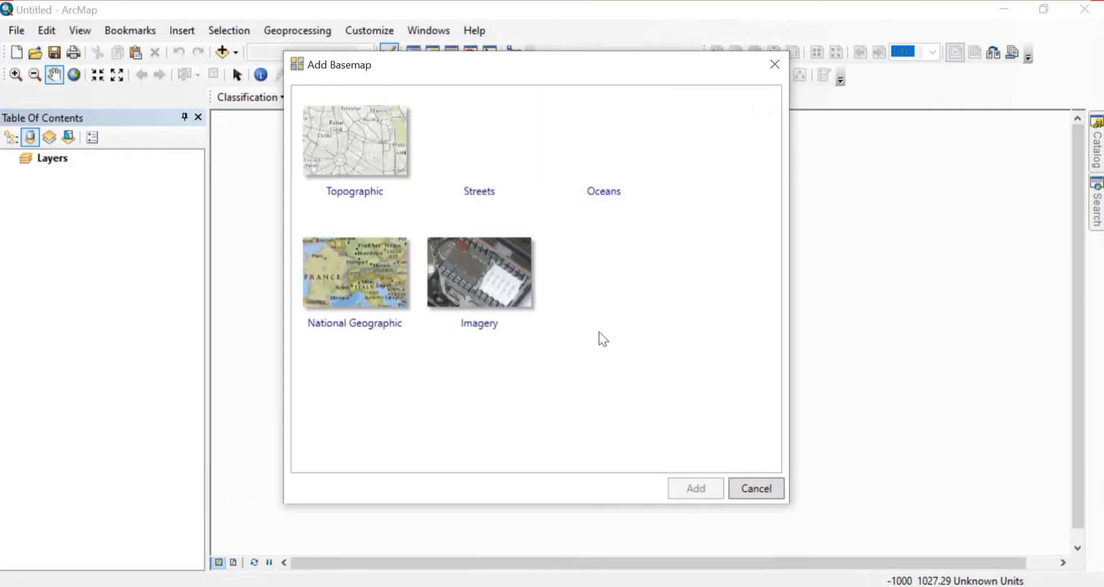
click(509, 291)
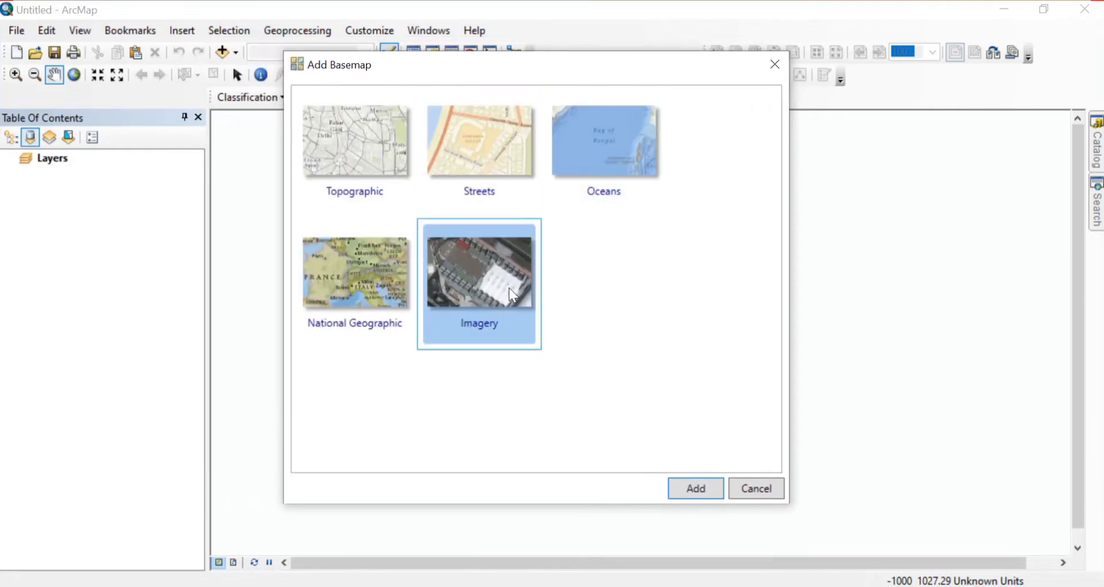
click(700, 488)
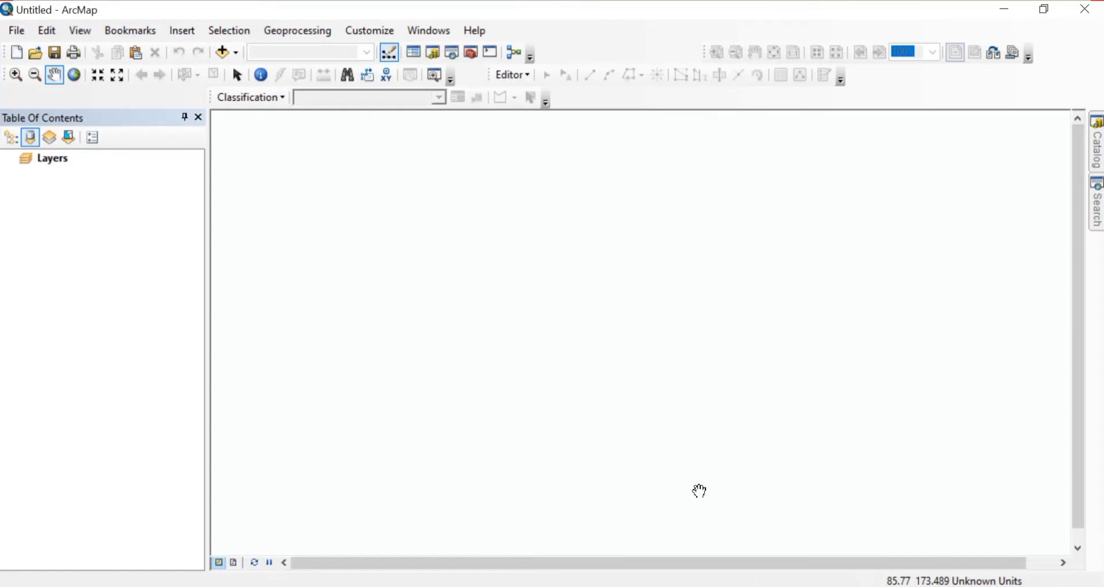
- Add the Topographic basemap and switch the World Imagery layer off and back on to compare the two over the lakes
click(10, 79)
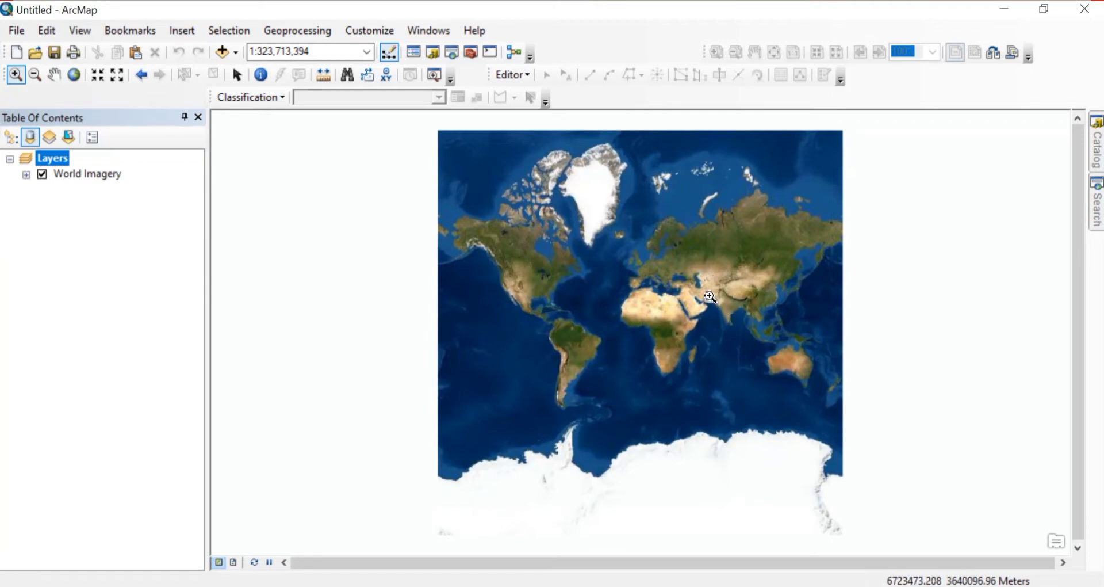
drag(710, 297, 749, 327)
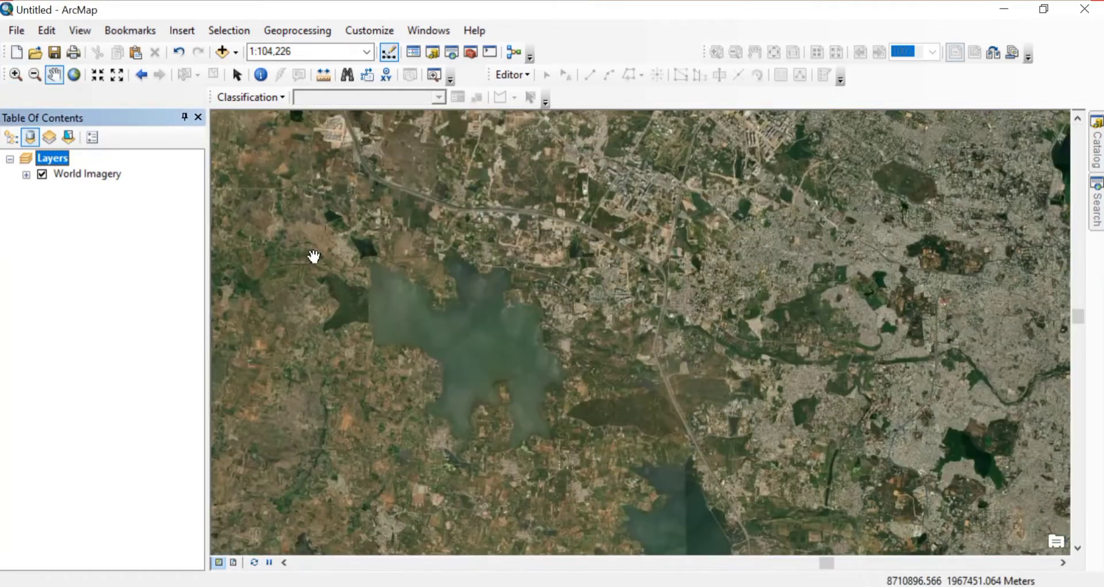
click(235, 53)
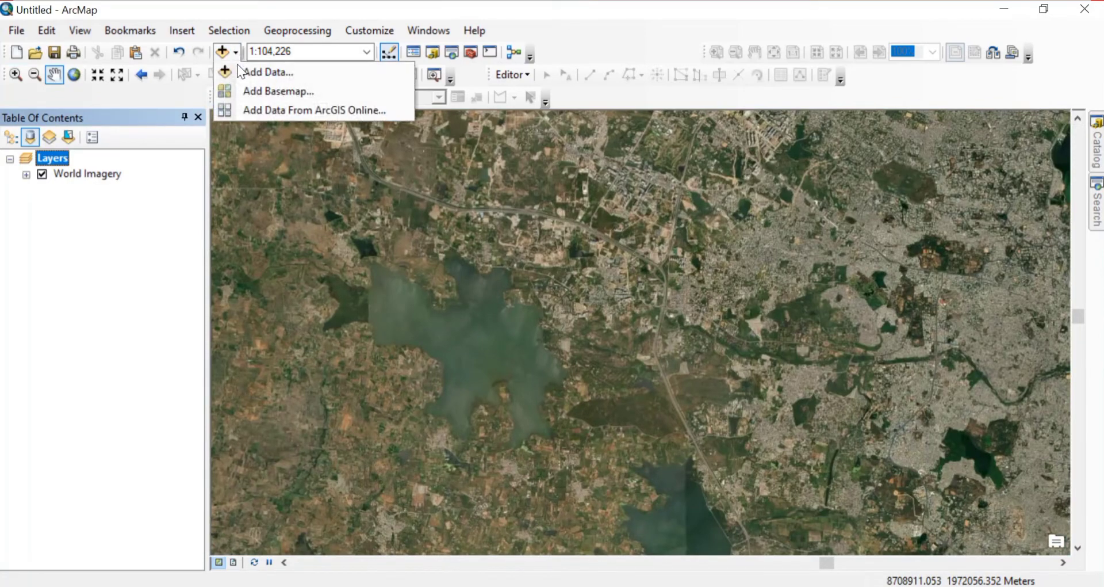
click(264, 92)
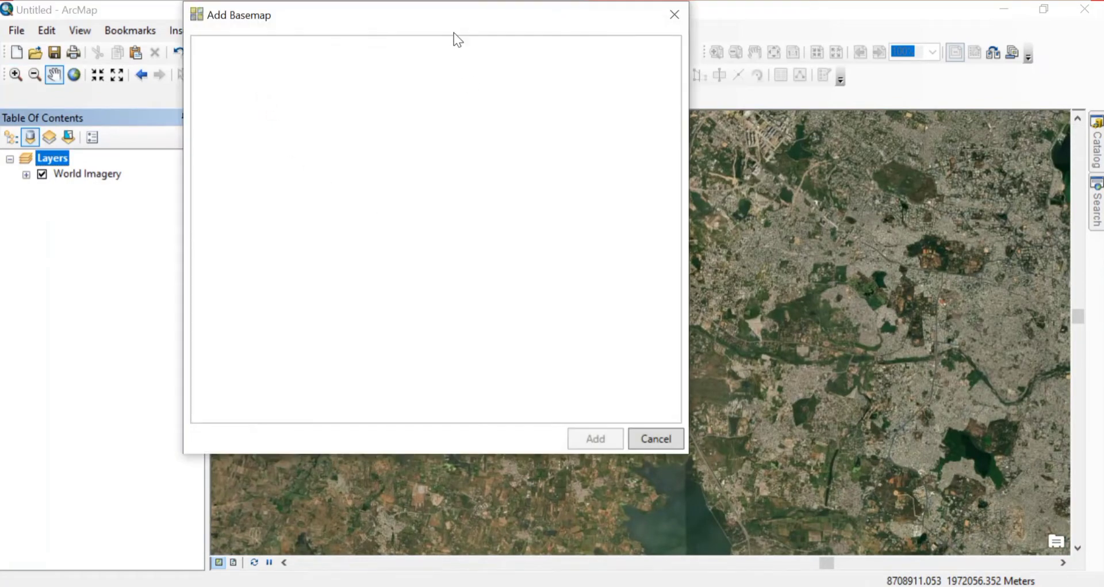
drag(446, 12, 577, 87)
click(378, 161)
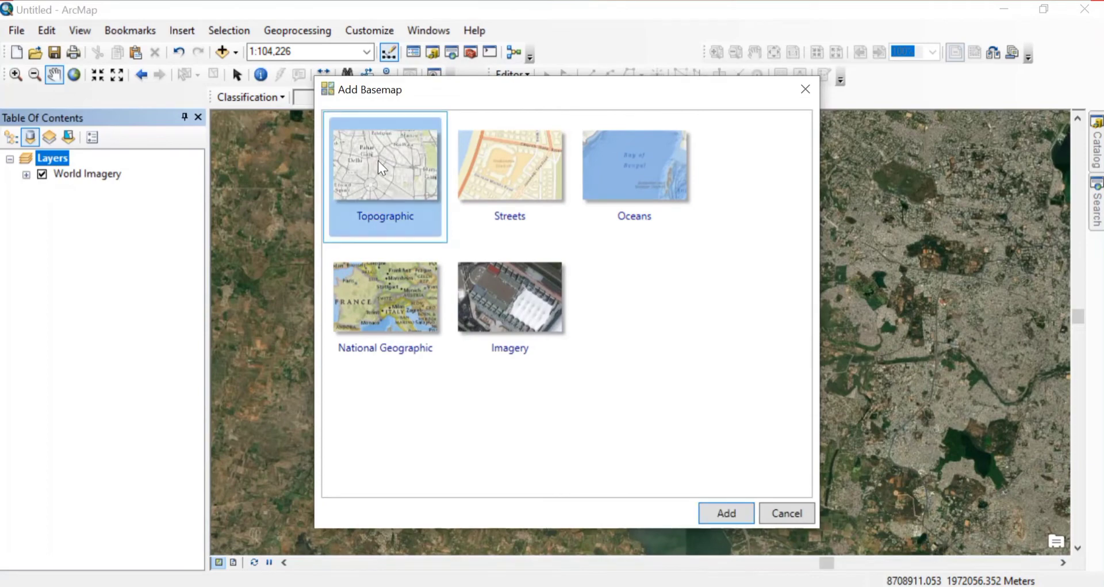
click(719, 516)
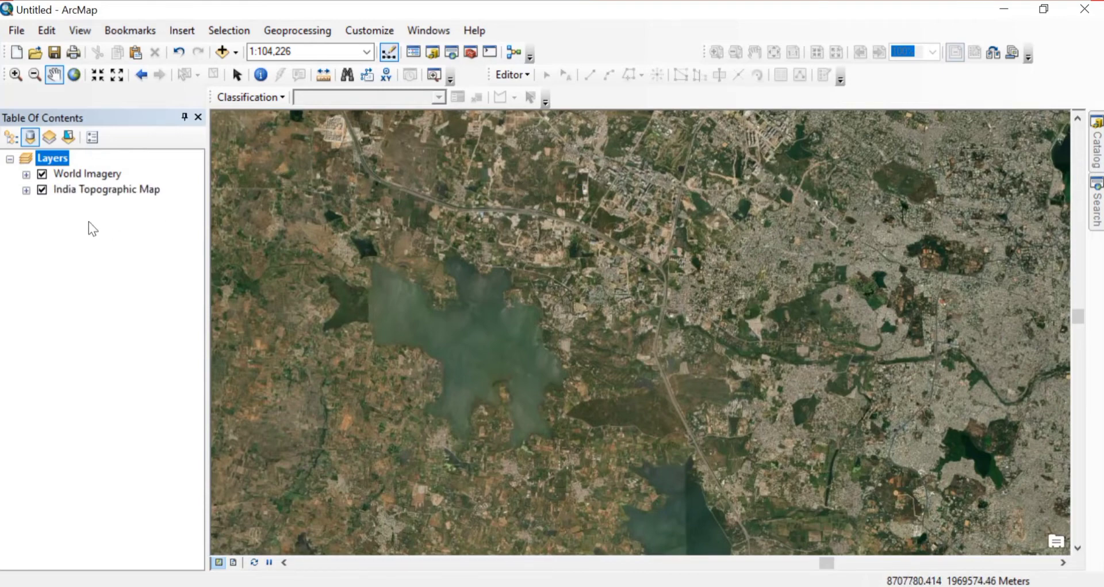
click(44, 176)
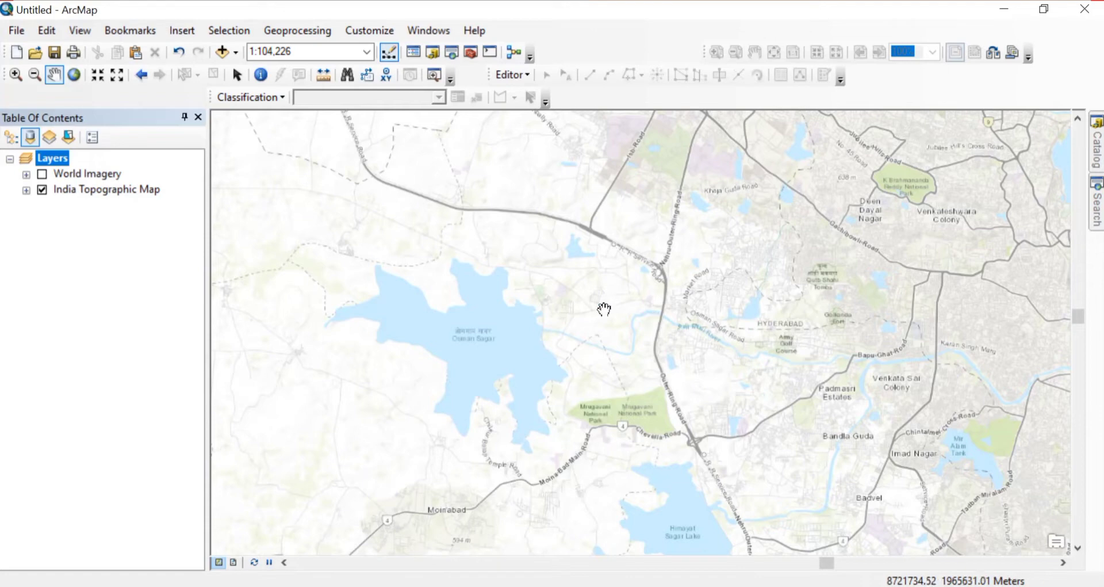
click(43, 174)
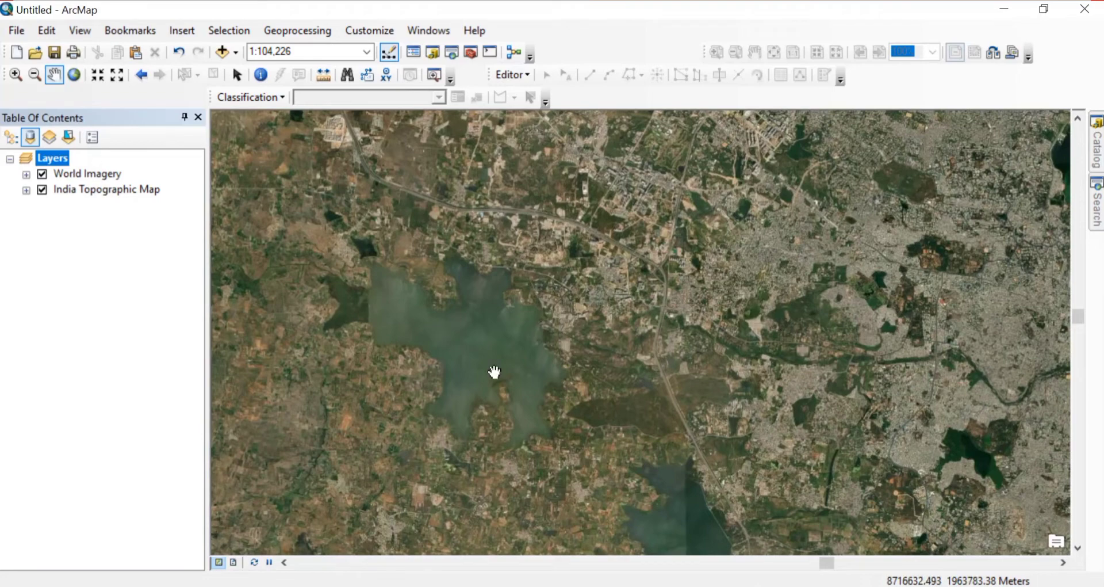
- Open the Catalog and add a folder connection to the Desktop folder
click(432, 57)
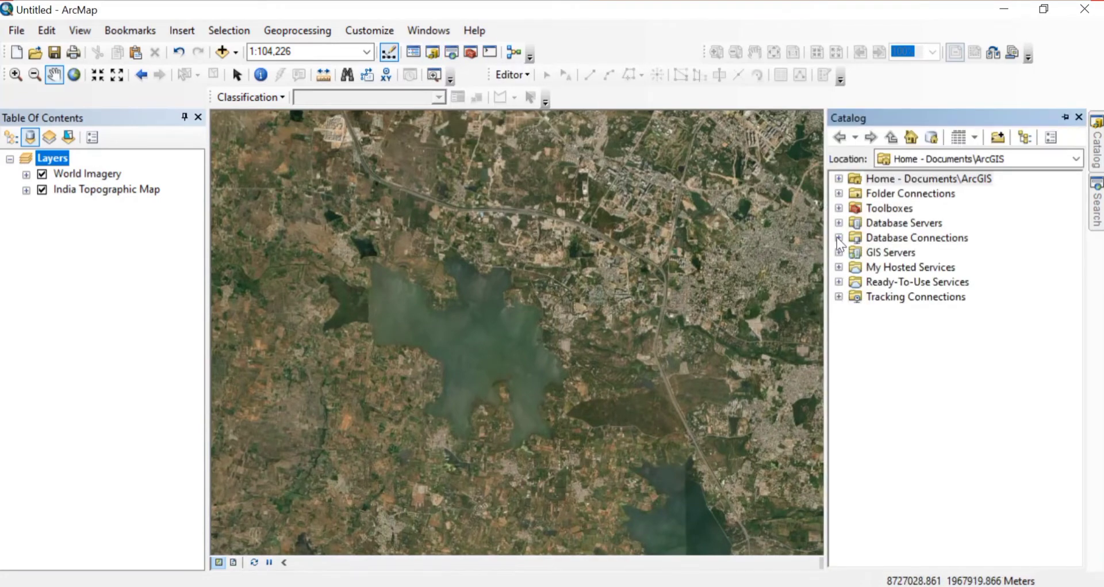
click(1000, 138)
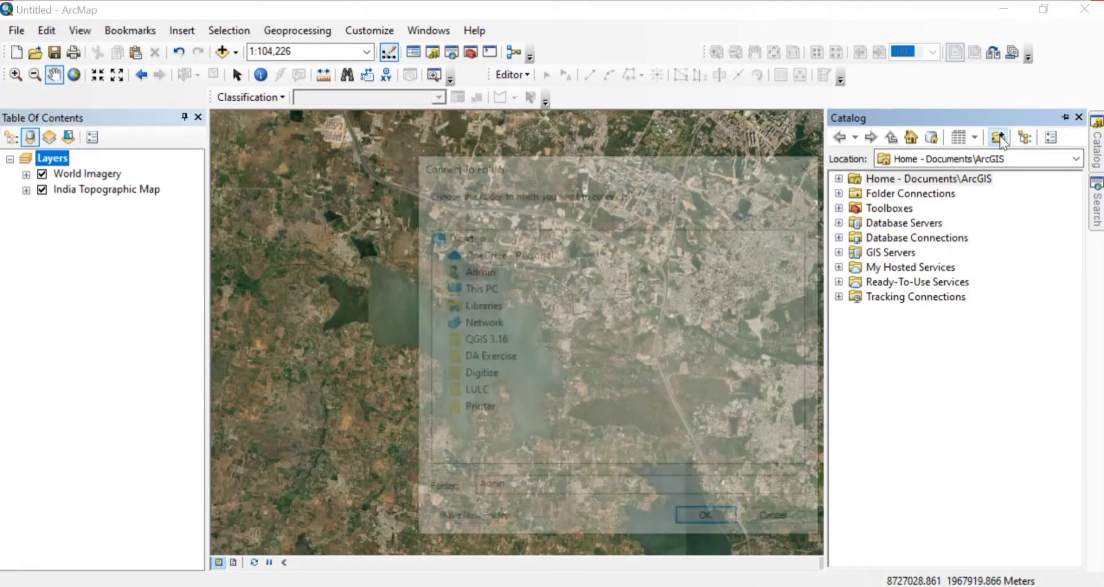
click(465, 244)
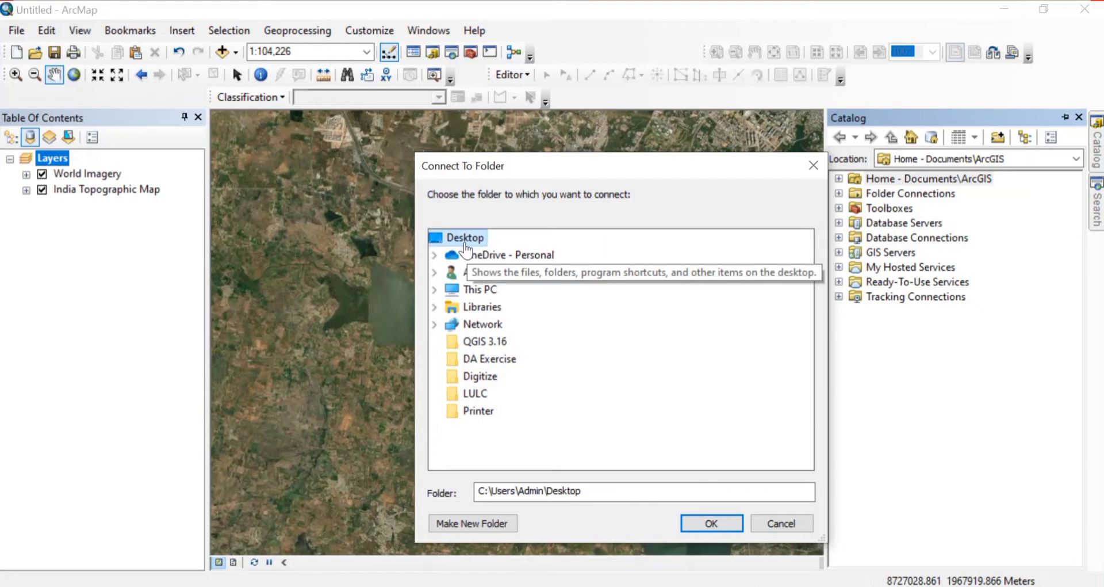
click(711, 523)
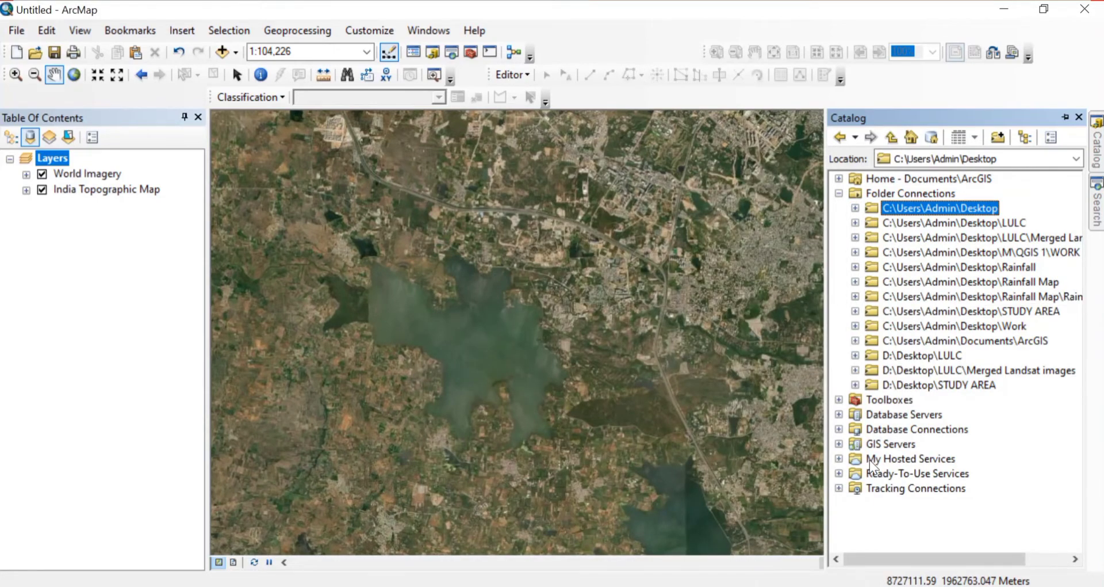
- Start a new shapefile in the Desktop's Digitize folder, named Lakes with feature type Polygon
click(855, 207)
click(915, 225)
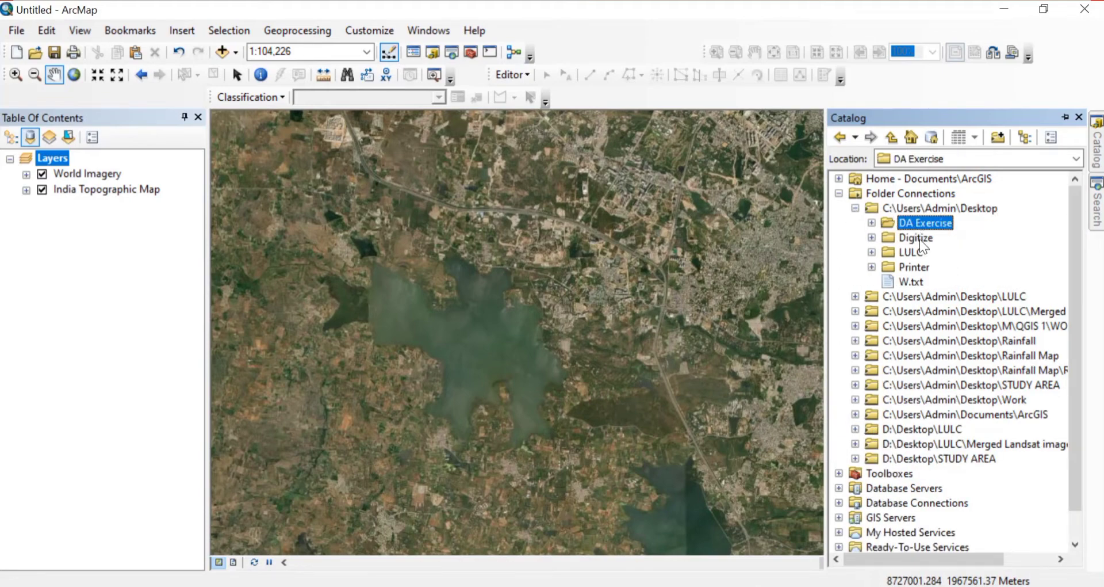
click(920, 240)
right_click(919, 239)
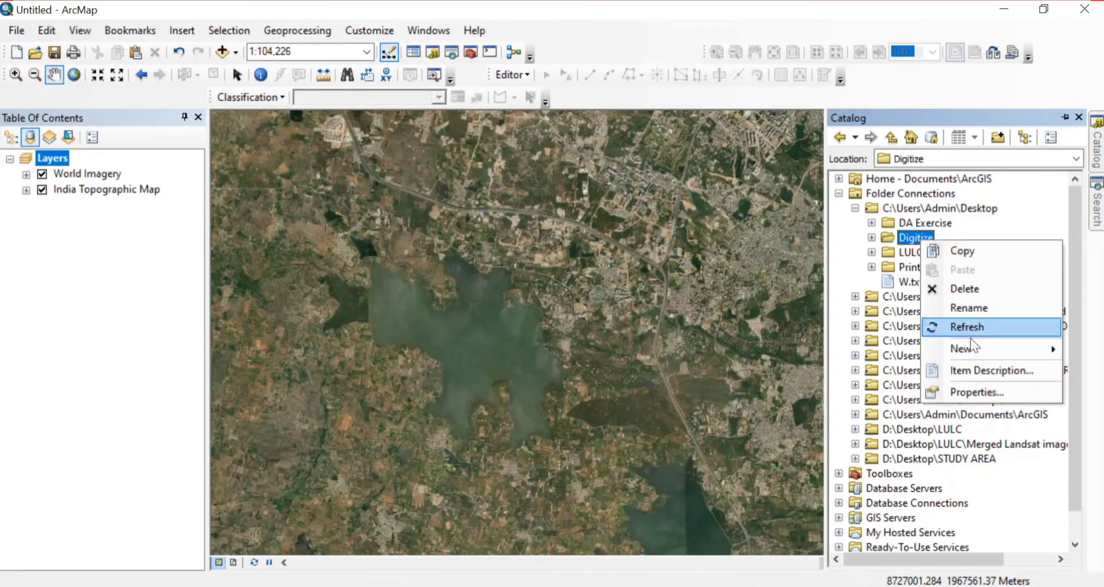
mouse_move(974, 348)
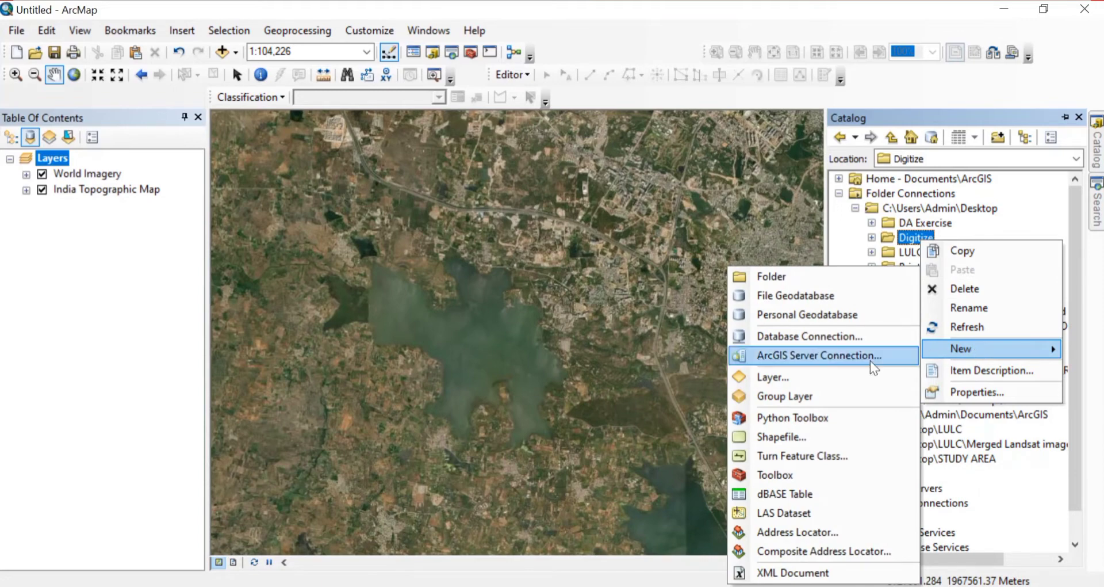
click(808, 438)
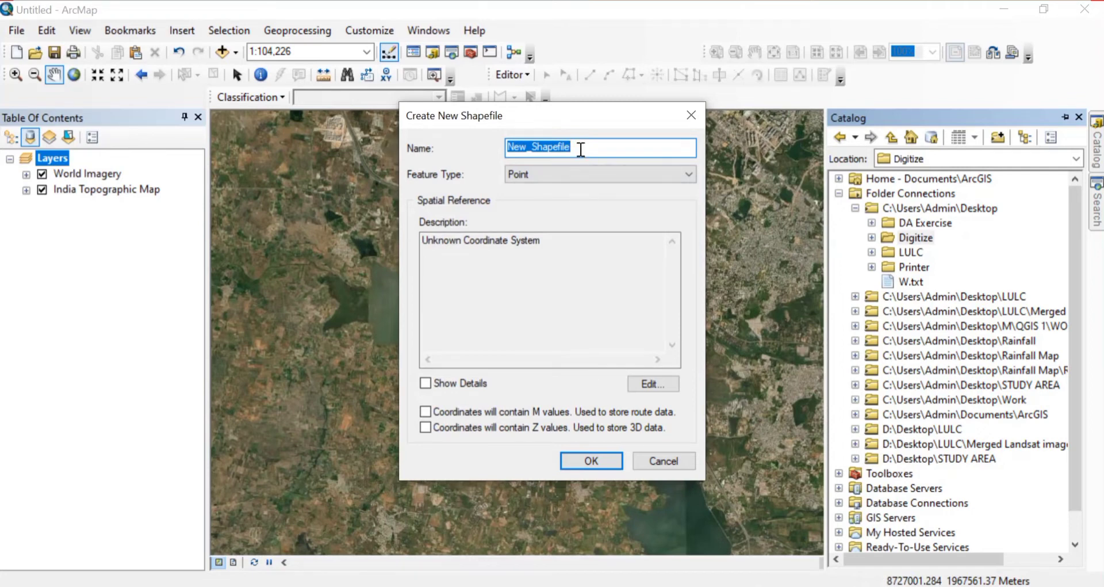
key(BackSpace)
text(La)
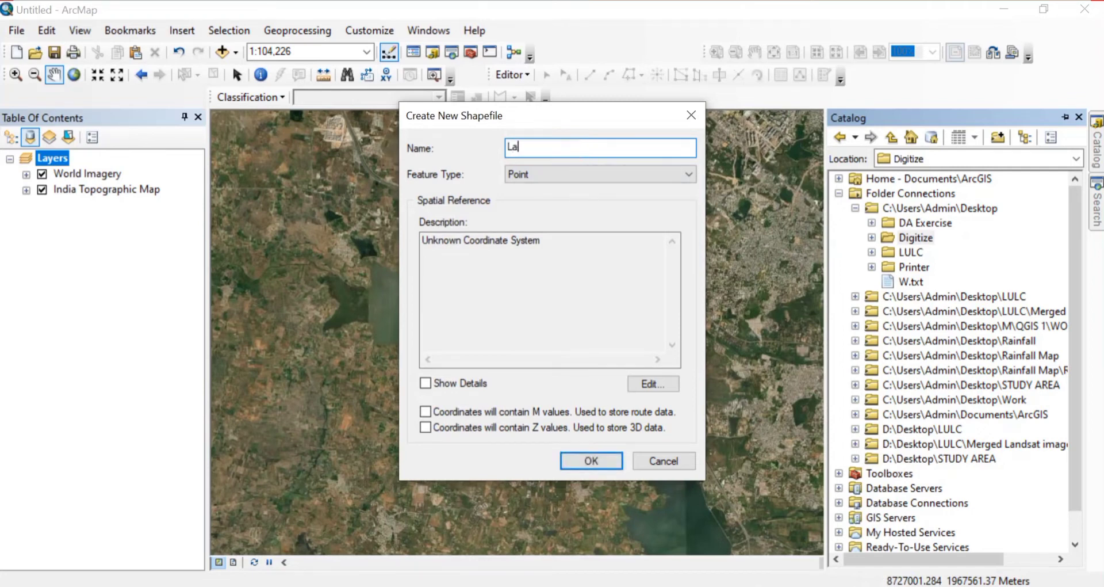
text(kes)
click(548, 171)
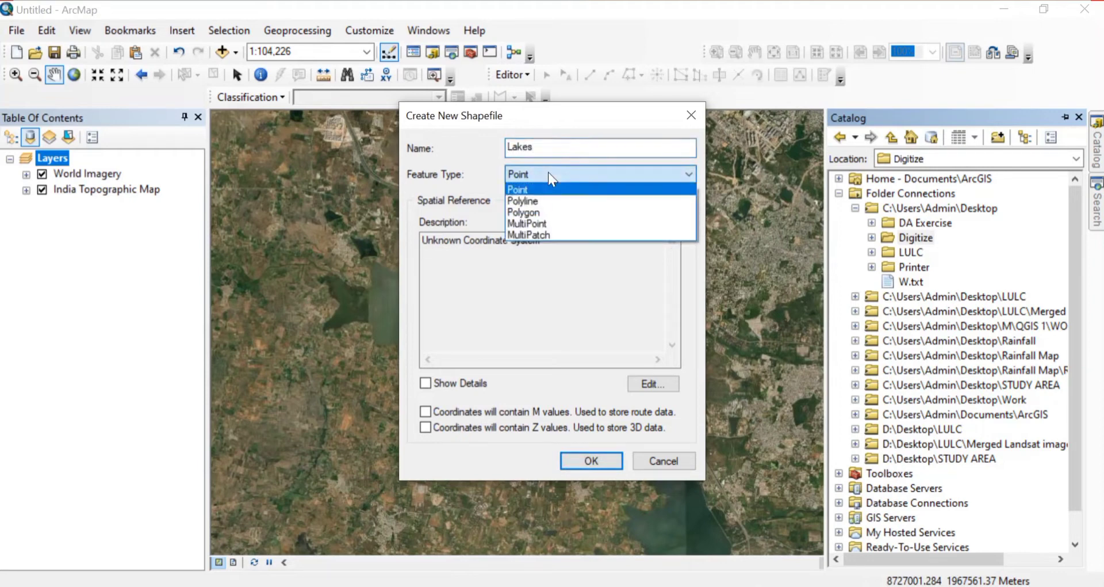
click(555, 211)
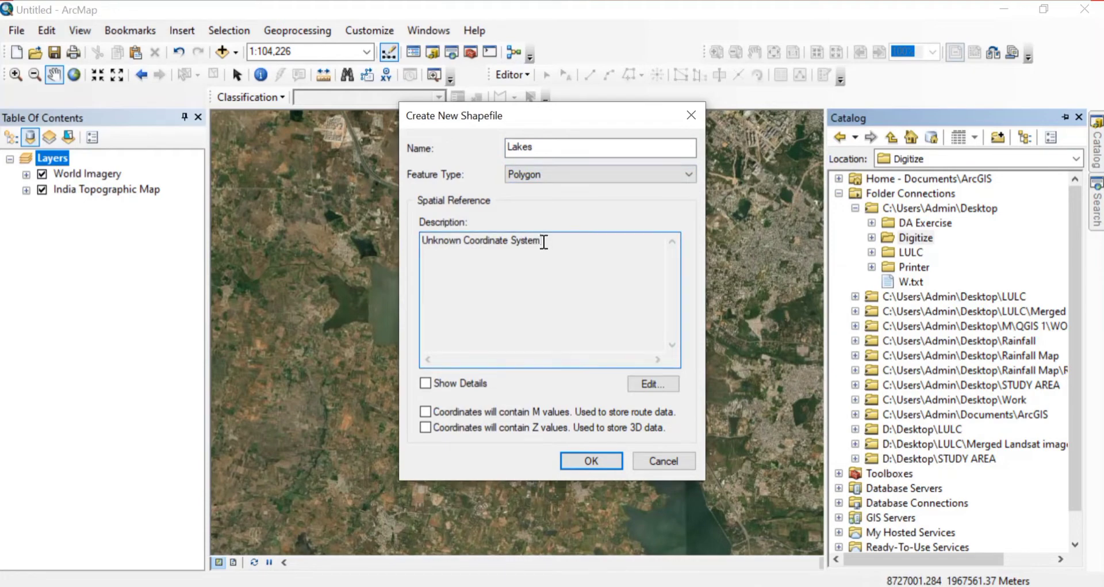
- Assign the projected coordinate system WGS 1984 UTM Zone 44N to the Lakes shapefile and create it
click(647, 385)
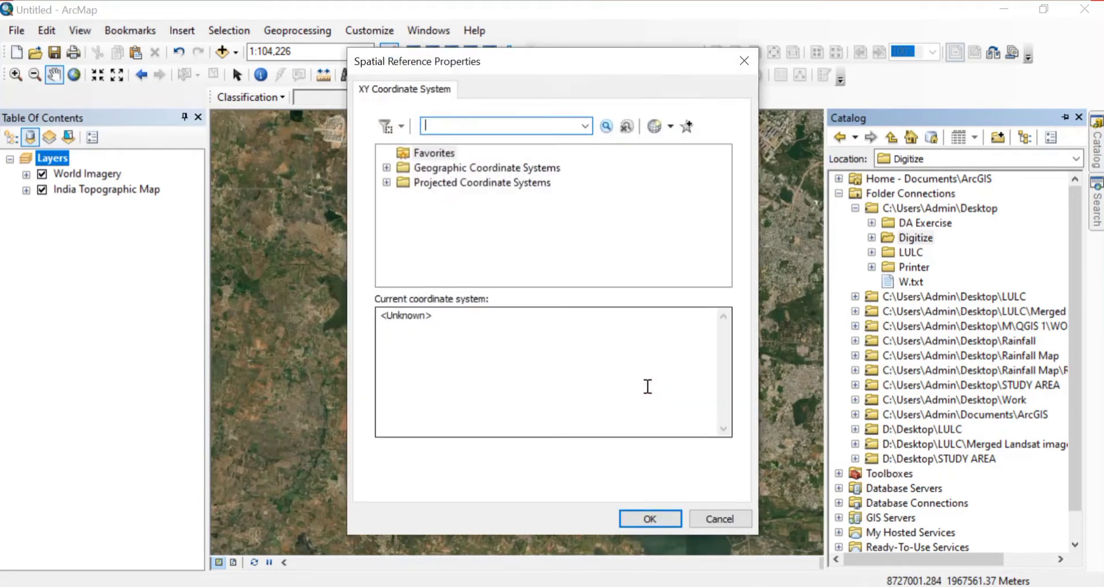
click(387, 183)
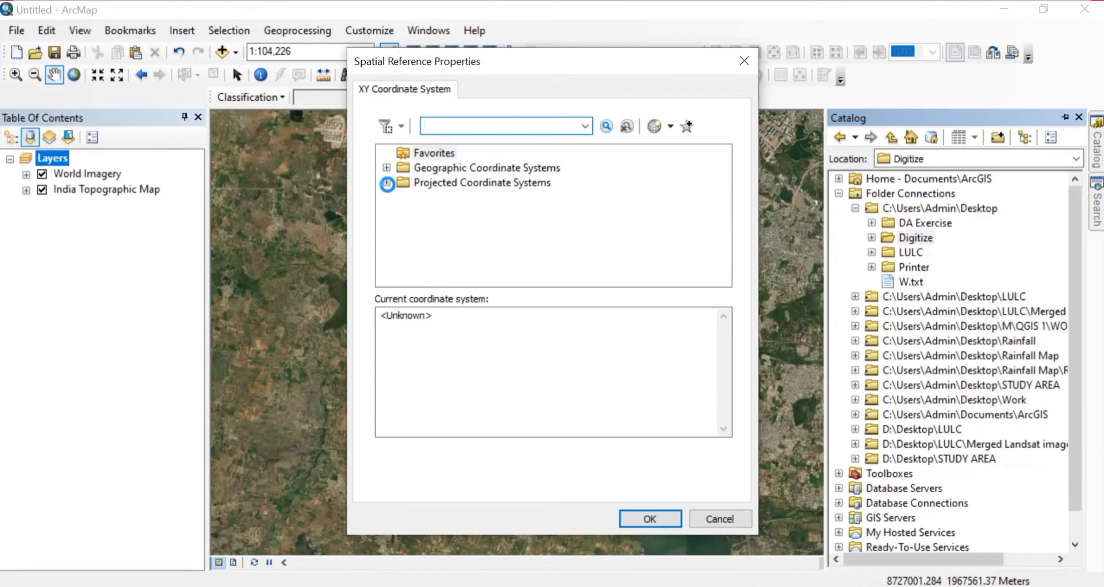
scroll(492, 231, down, 2)
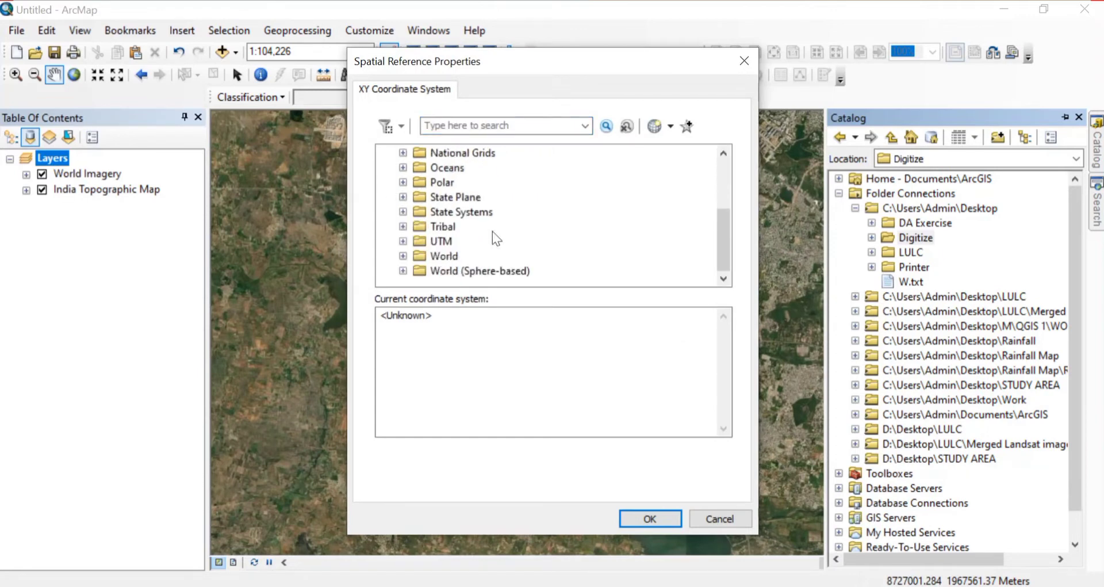
click(403, 255)
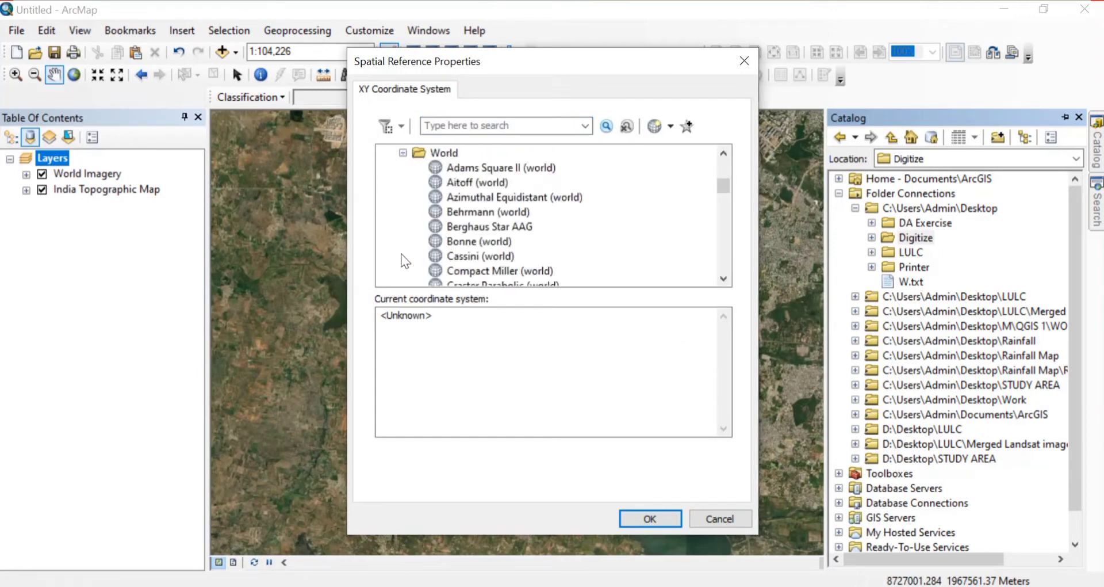
click(723, 153)
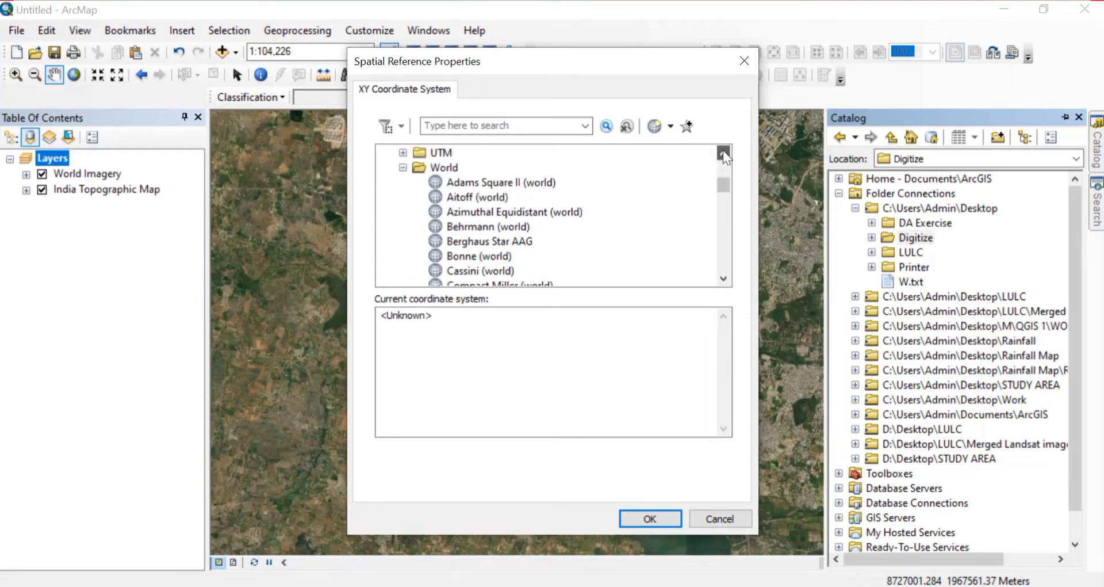
click(724, 153)
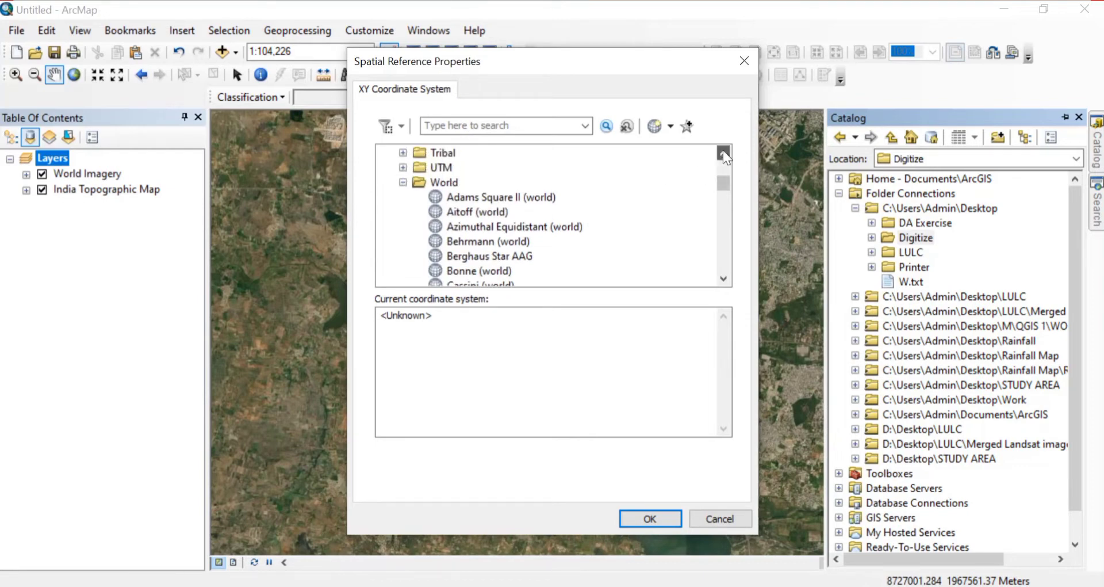
click(402, 164)
scroll(472, 253, down, 2)
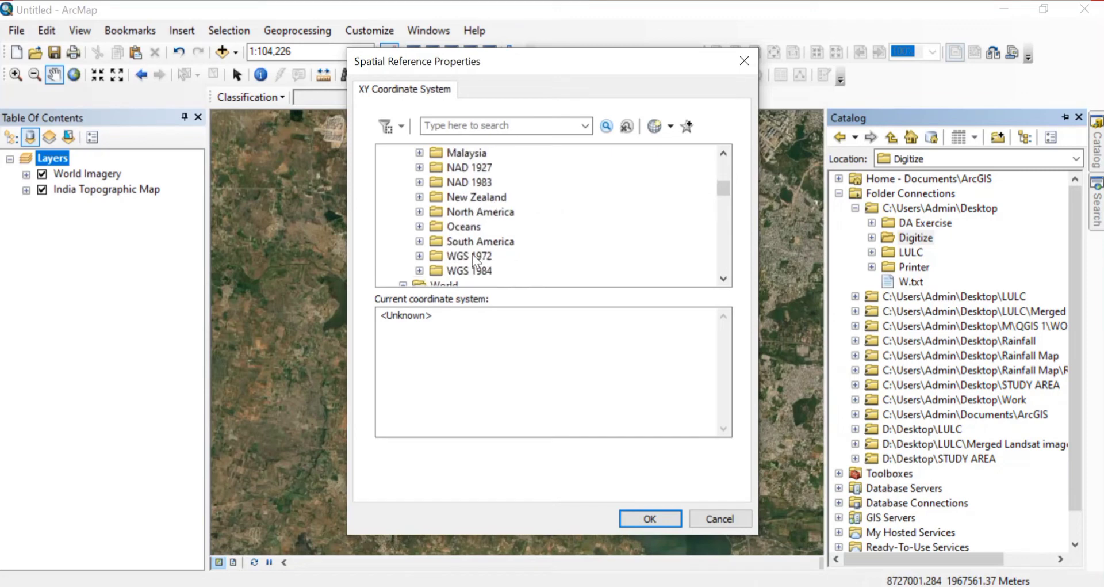
click(419, 271)
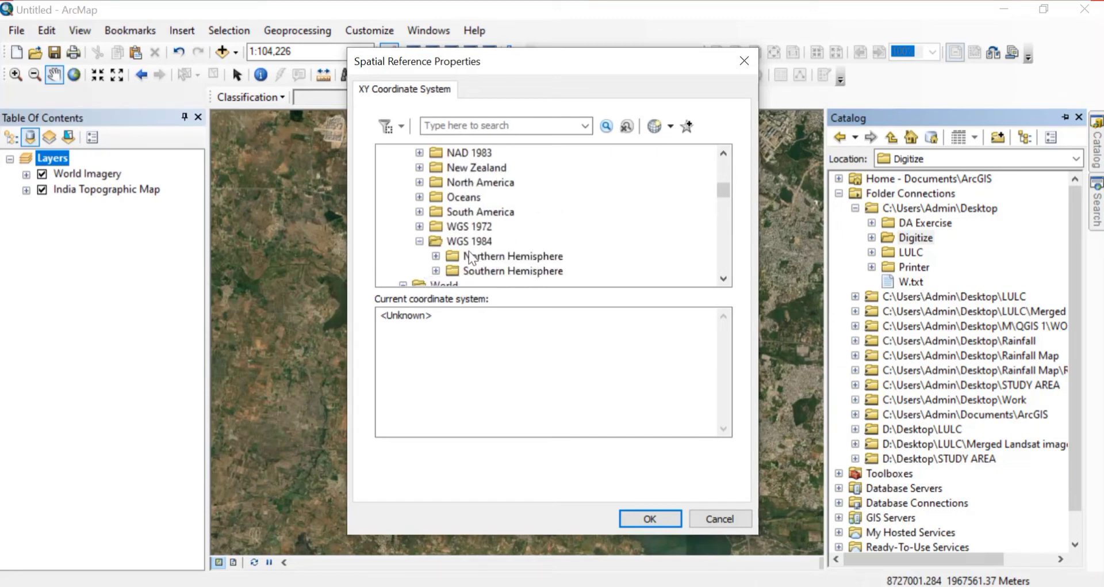
click(436, 256)
scroll(583, 253, down, 2)
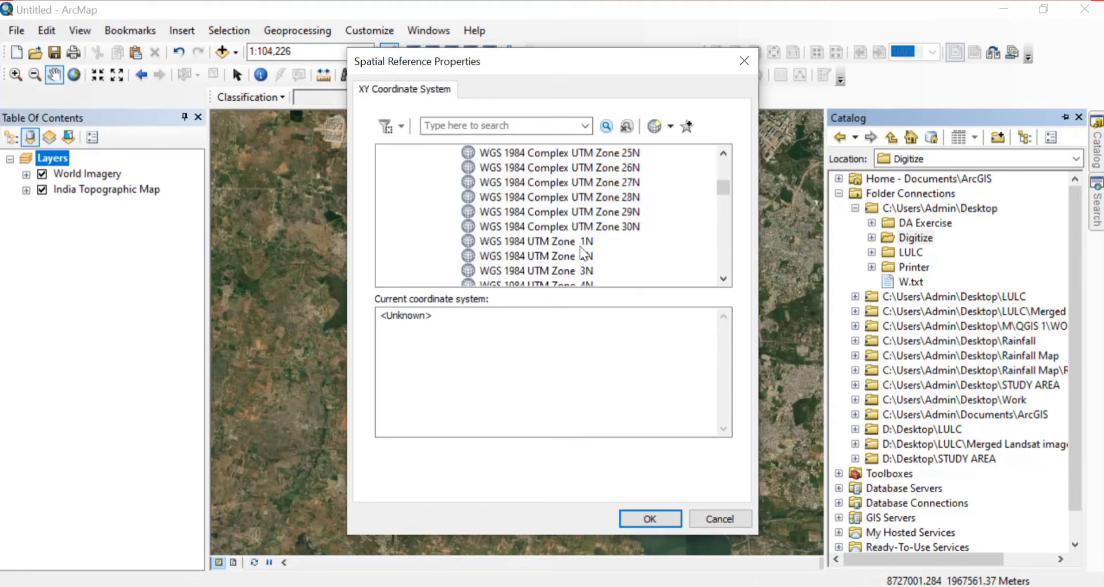
scroll(583, 253, down, 14)
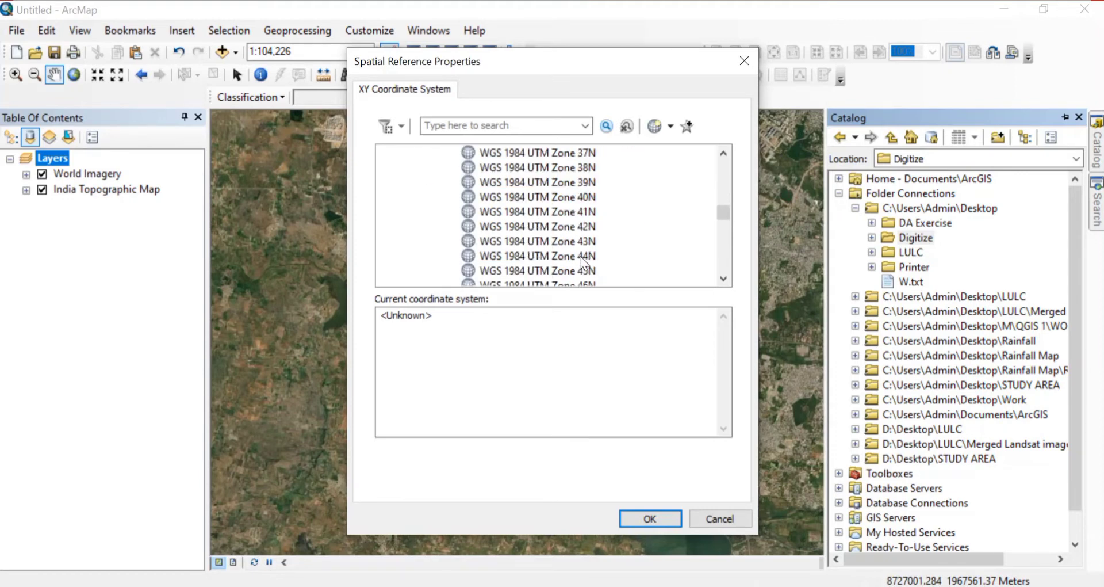
click(574, 257)
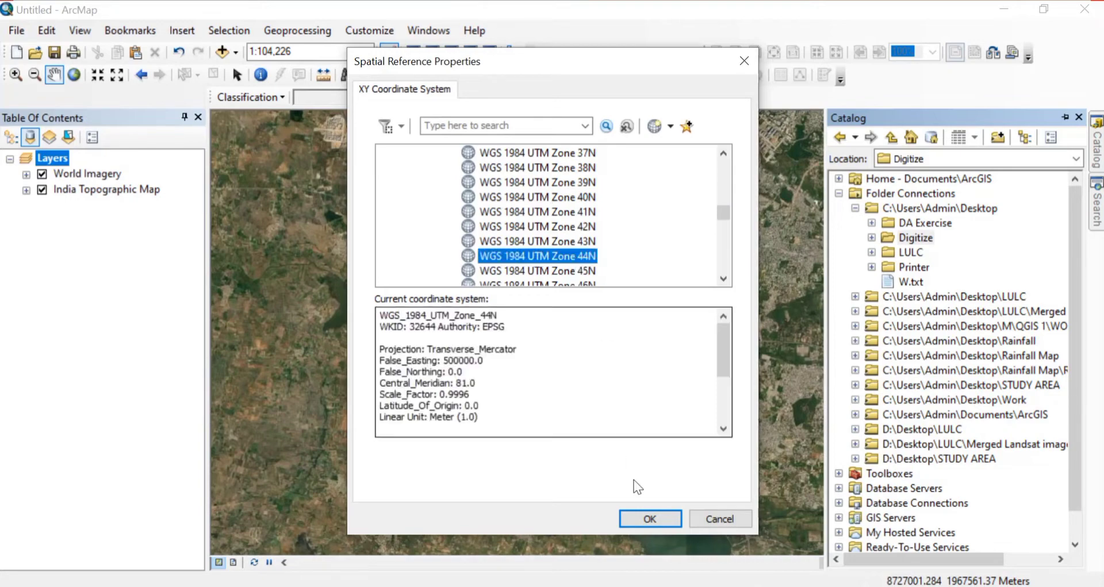
click(649, 518)
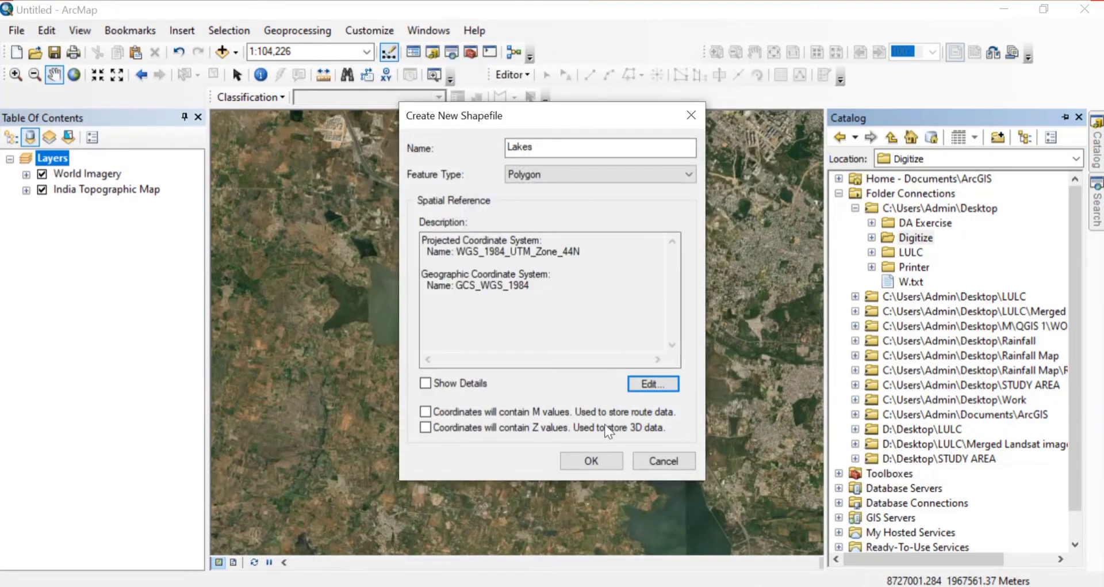
click(592, 461)
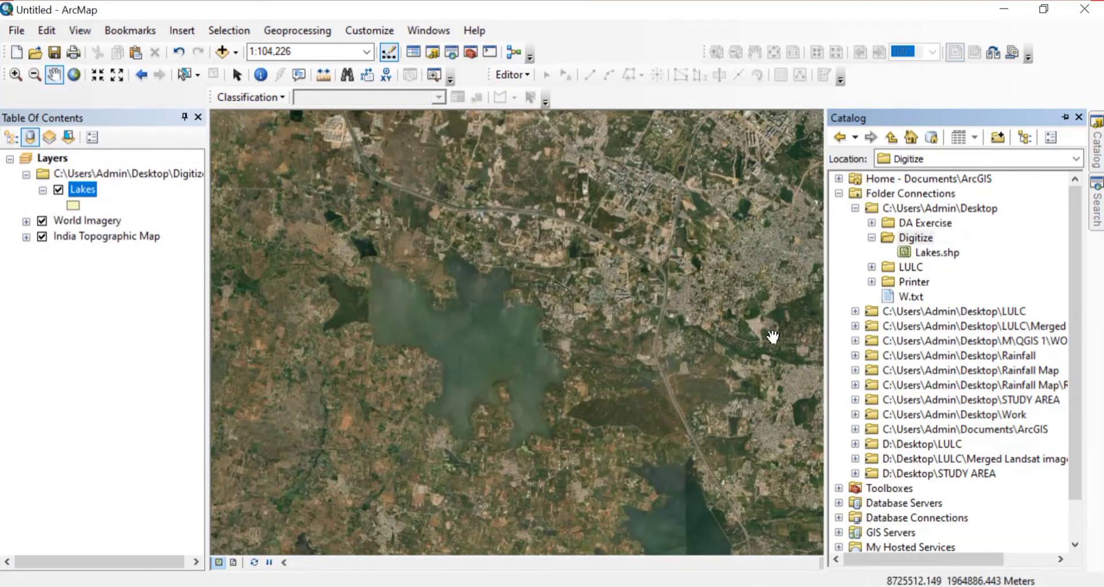
- Start an edit session for the Lakes layer, continuing past the spatial reference warning
click(937, 252)
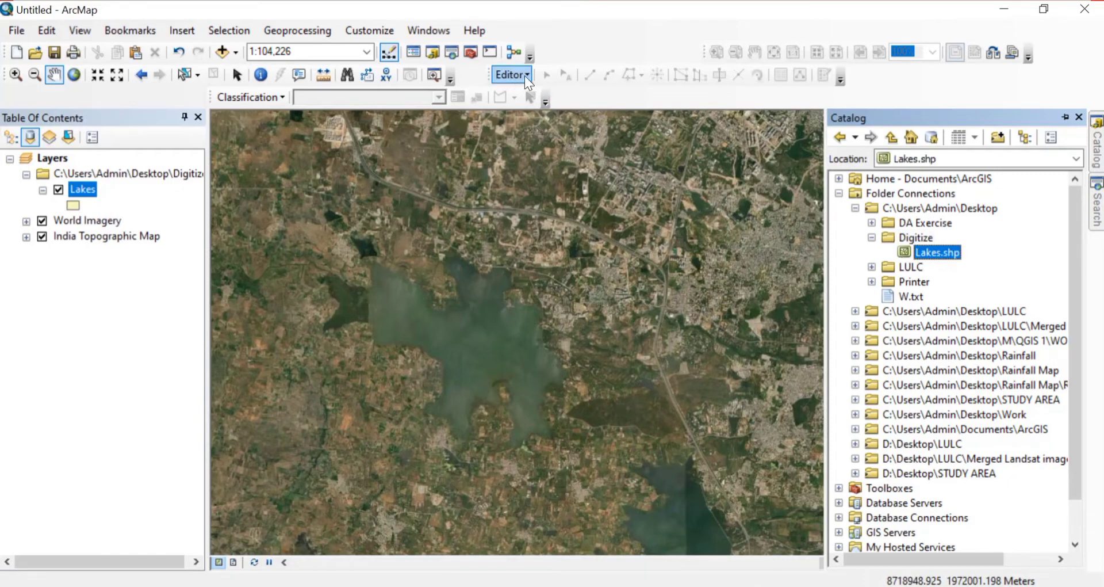
right_click(650, 28)
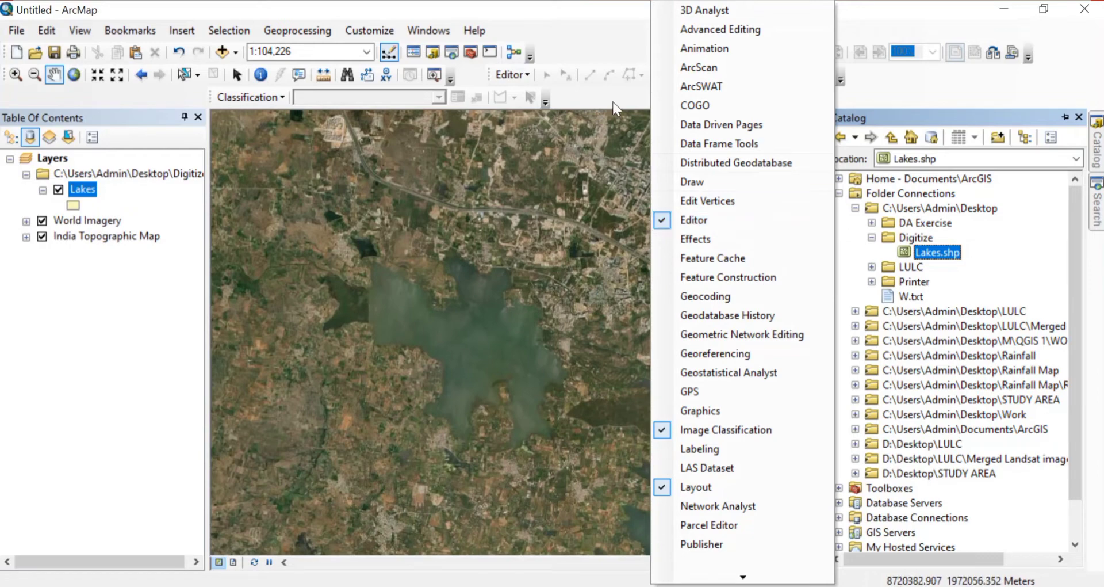
click(599, 42)
click(524, 75)
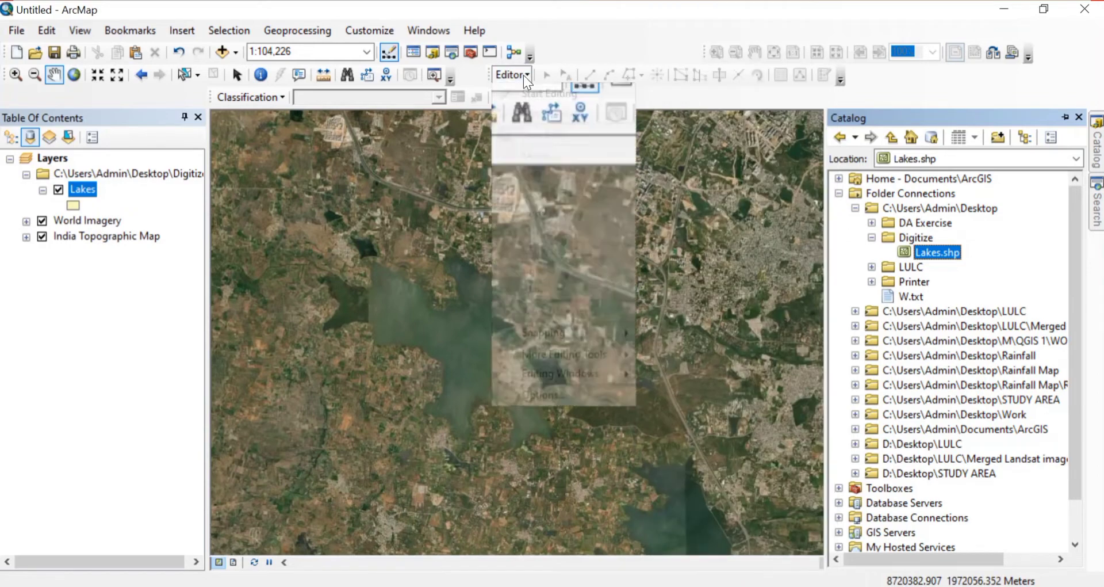
click(534, 92)
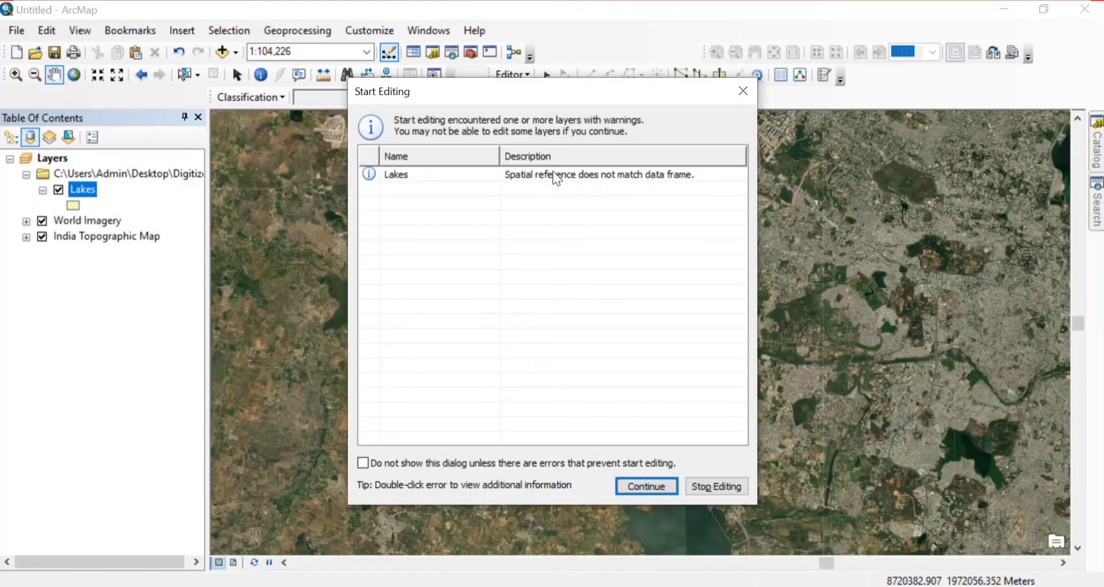
click(554, 171)
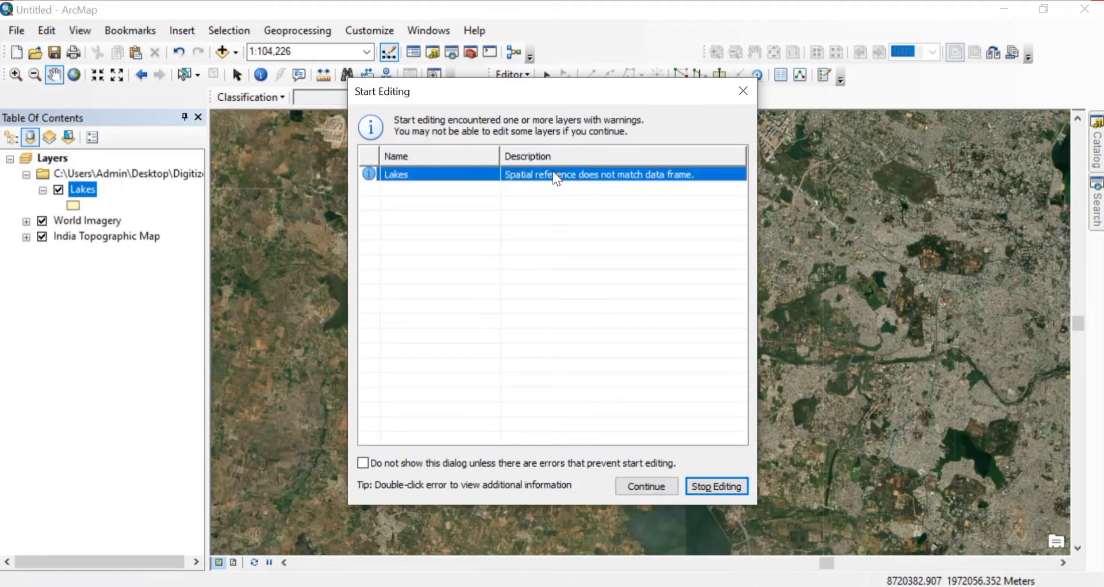
click(644, 487)
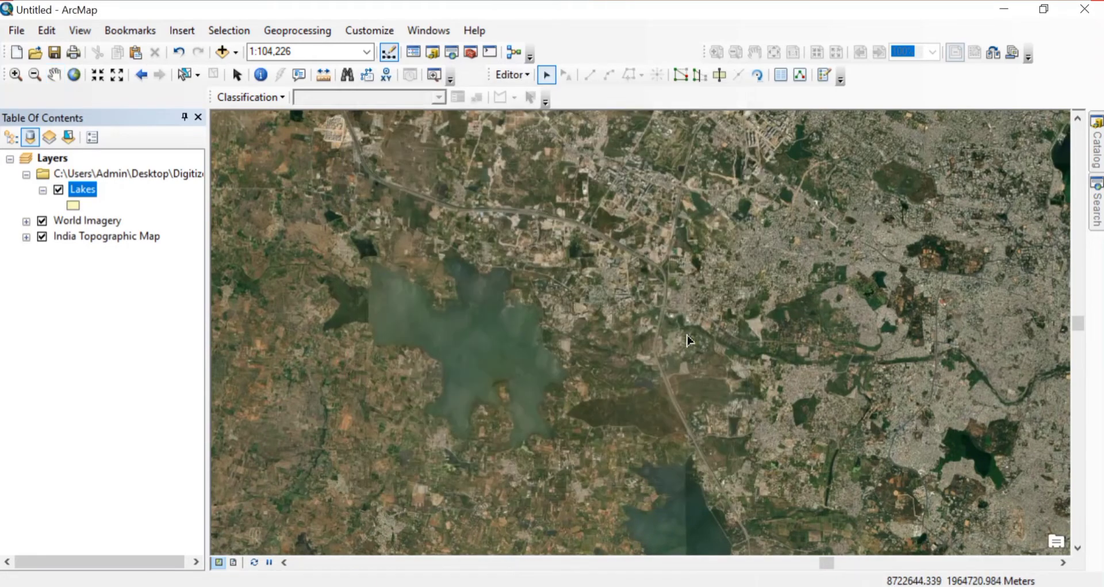
- Show the Create Features window and choose the Lakes template with the Polygon construction tool
click(527, 74)
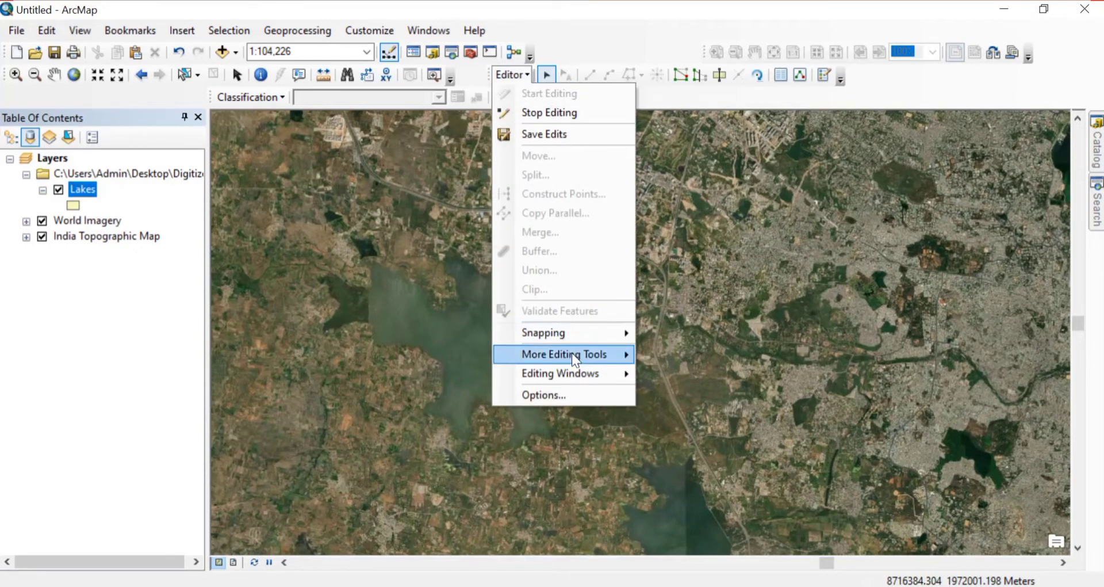
mouse_move(580, 371)
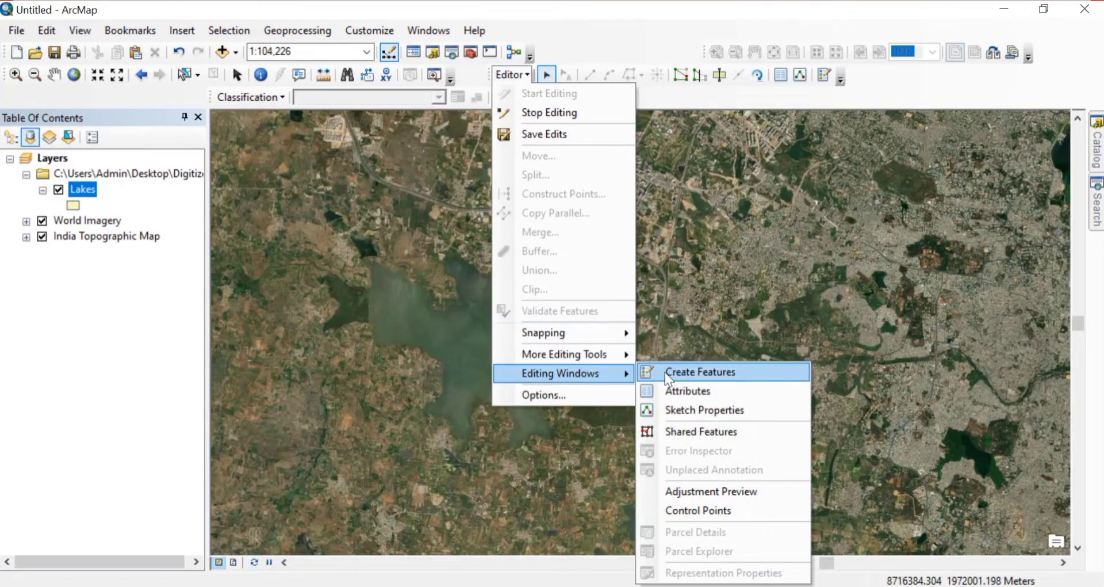
click(696, 372)
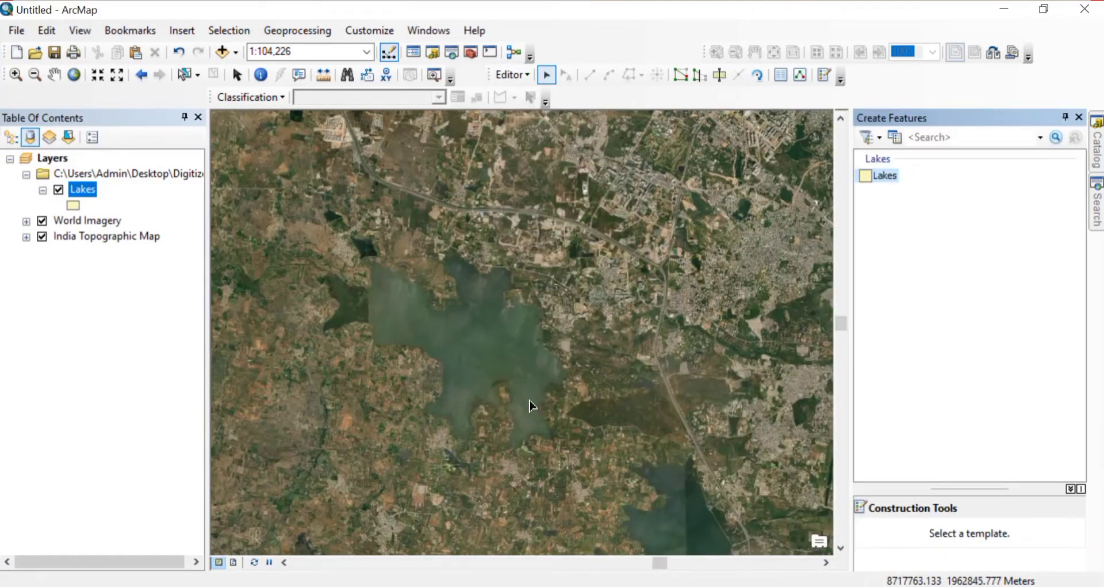
click(887, 177)
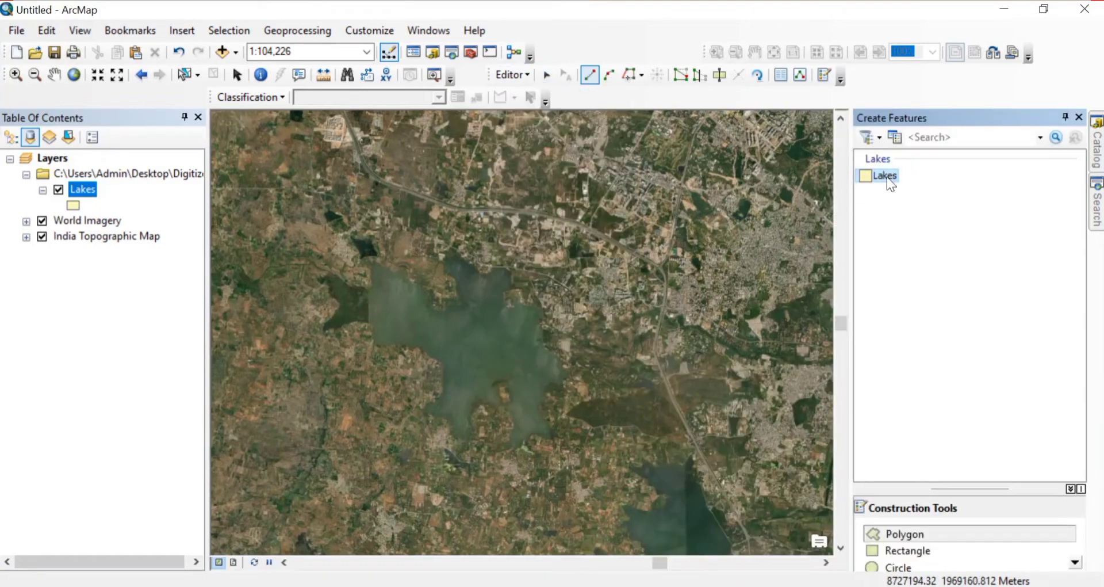
drag(983, 485, 969, 321)
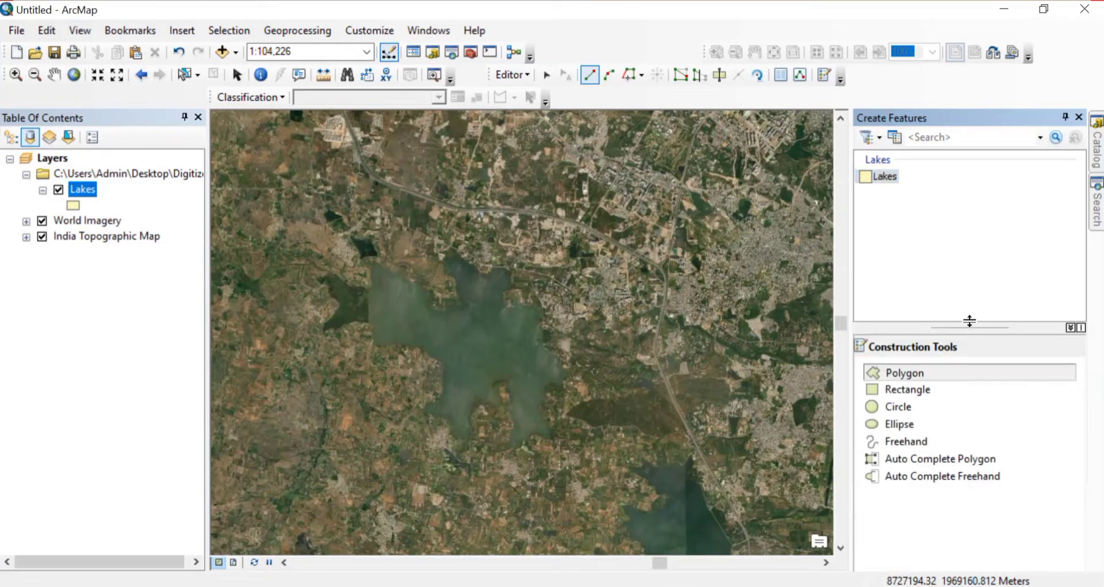
click(942, 377)
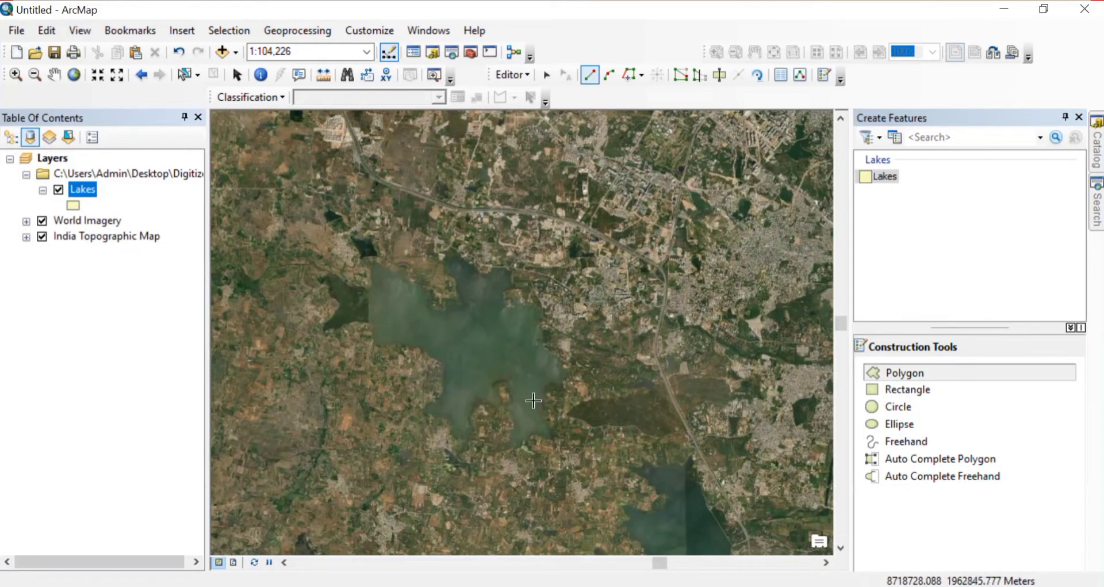
- Digitize the large central lake as one polygon, tracing its shoreline counter-clockwise from the southern tip around all its arms, and finish the sketch
click(499, 450)
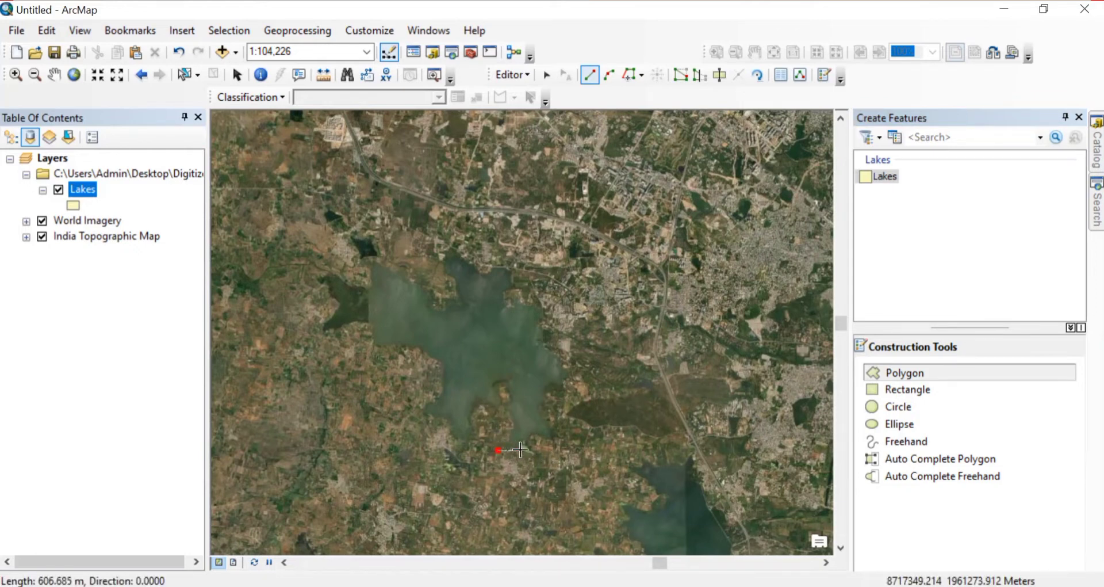
click(524, 447)
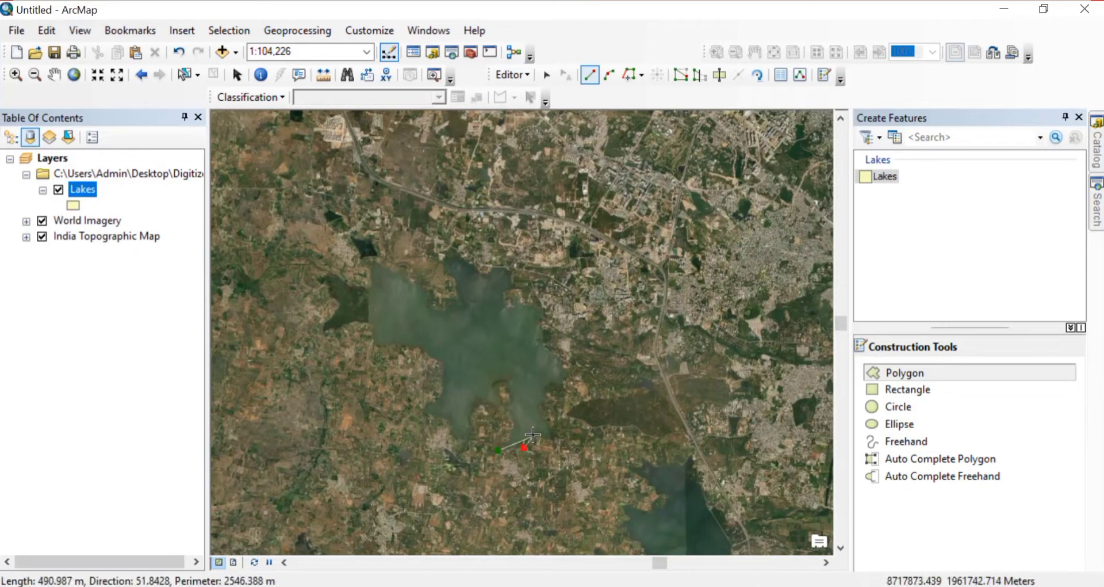
click(533, 435)
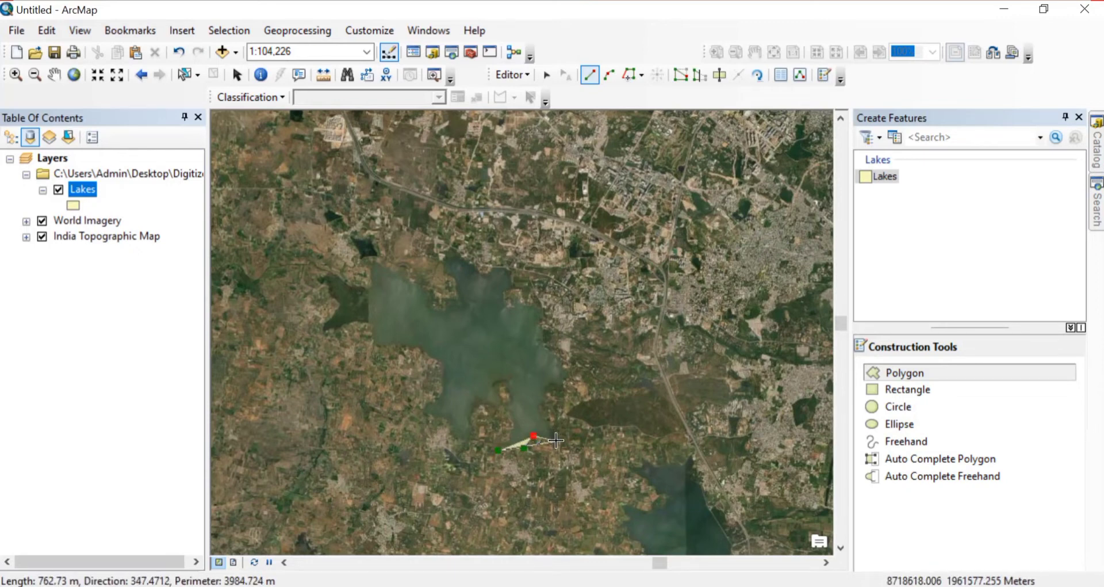
click(557, 441)
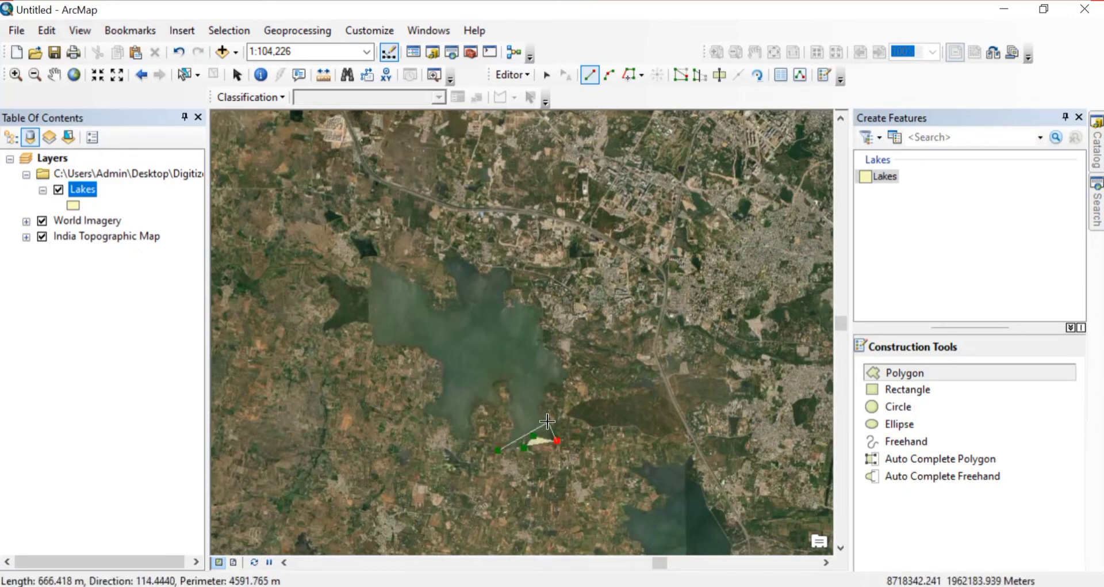
click(548, 422)
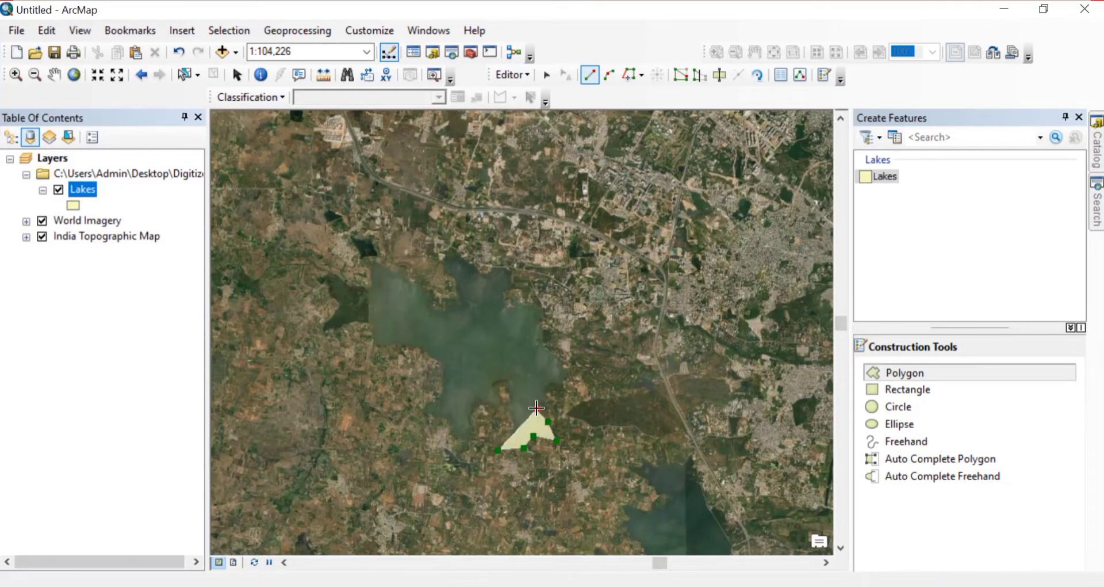
click(543, 398)
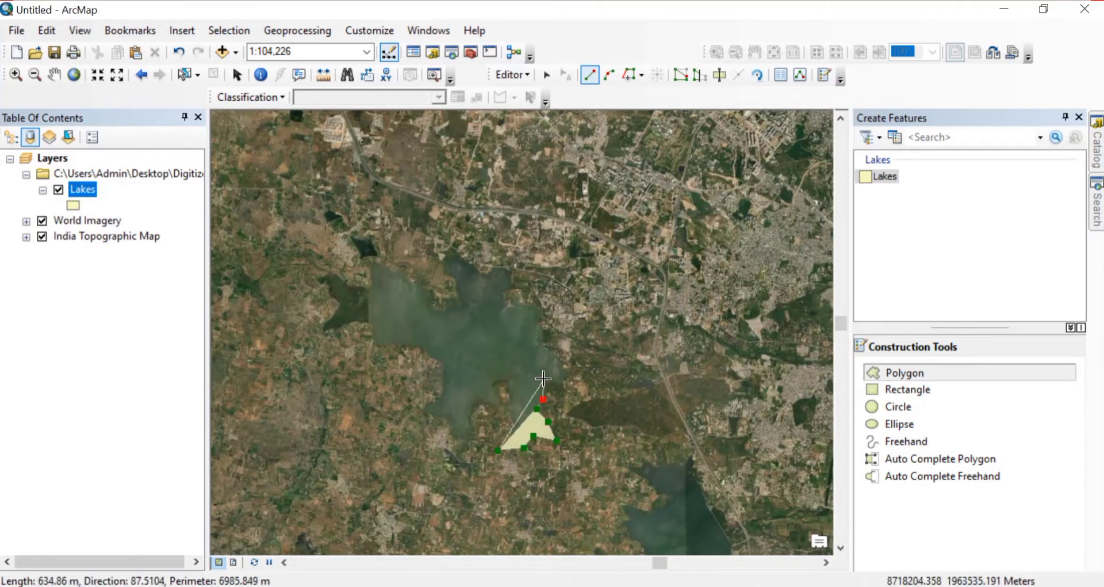
click(546, 382)
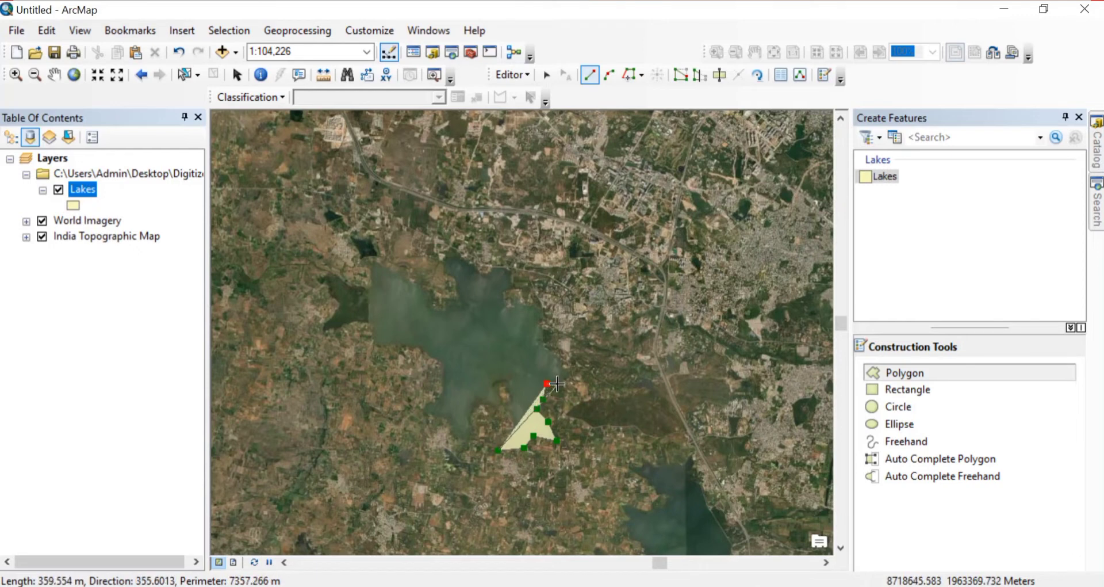
click(557, 384)
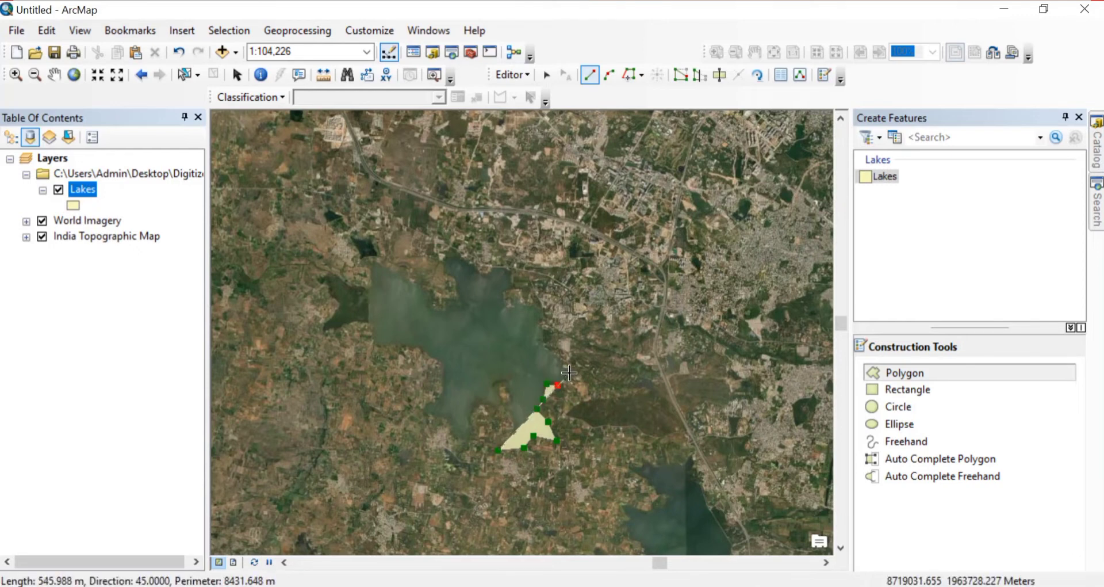
click(569, 372)
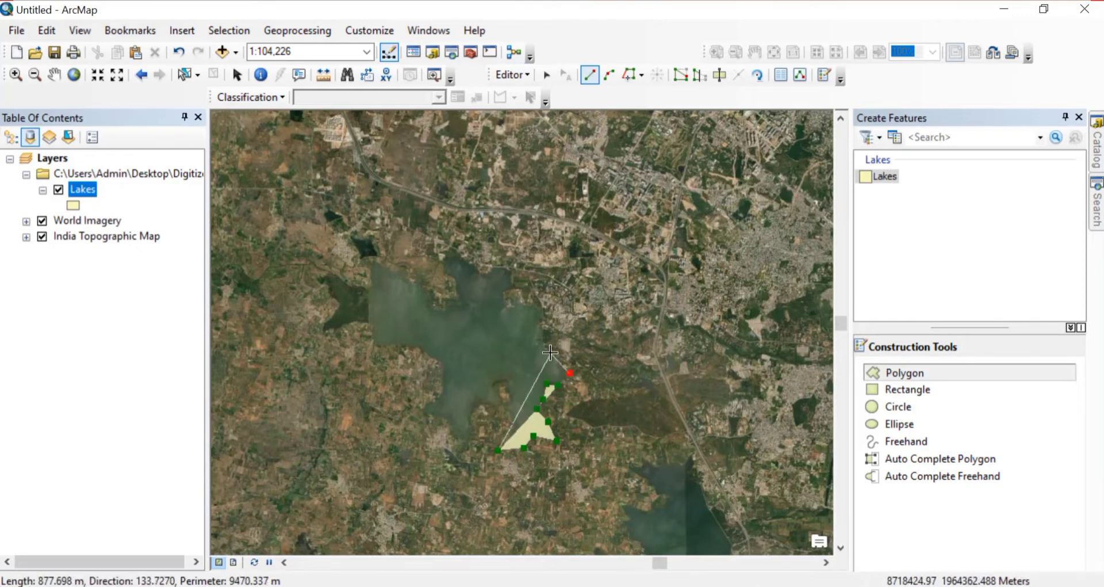
click(551, 352)
click(537, 341)
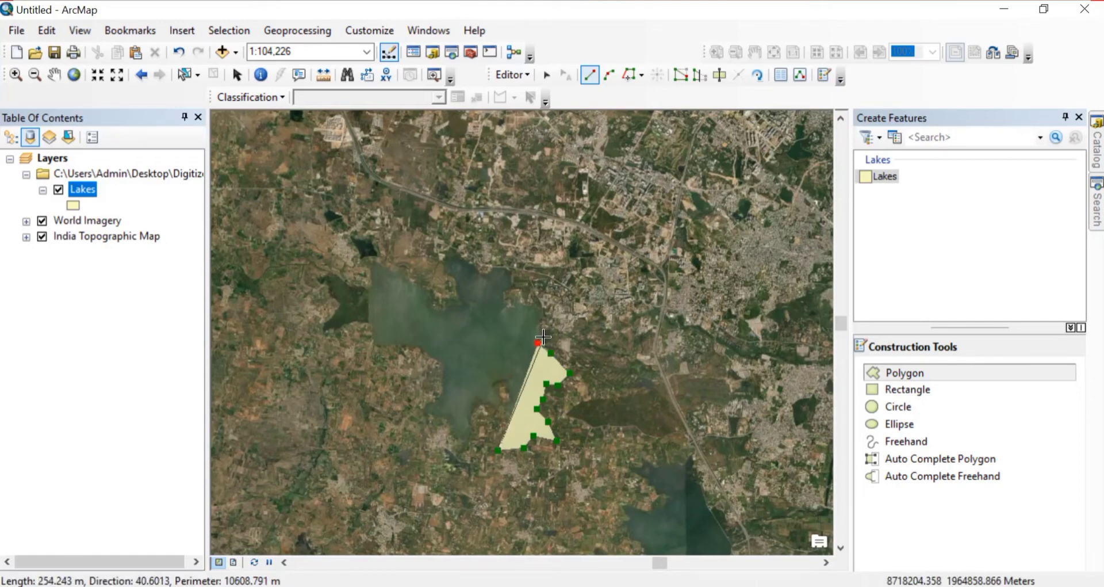
scroll(543, 337, up, 1)
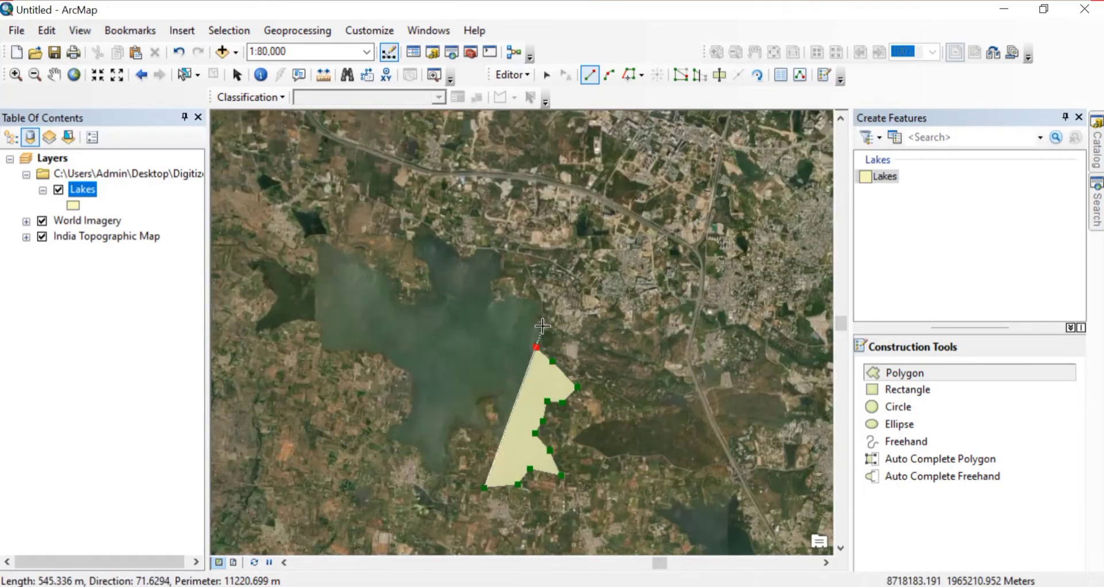
click(542, 326)
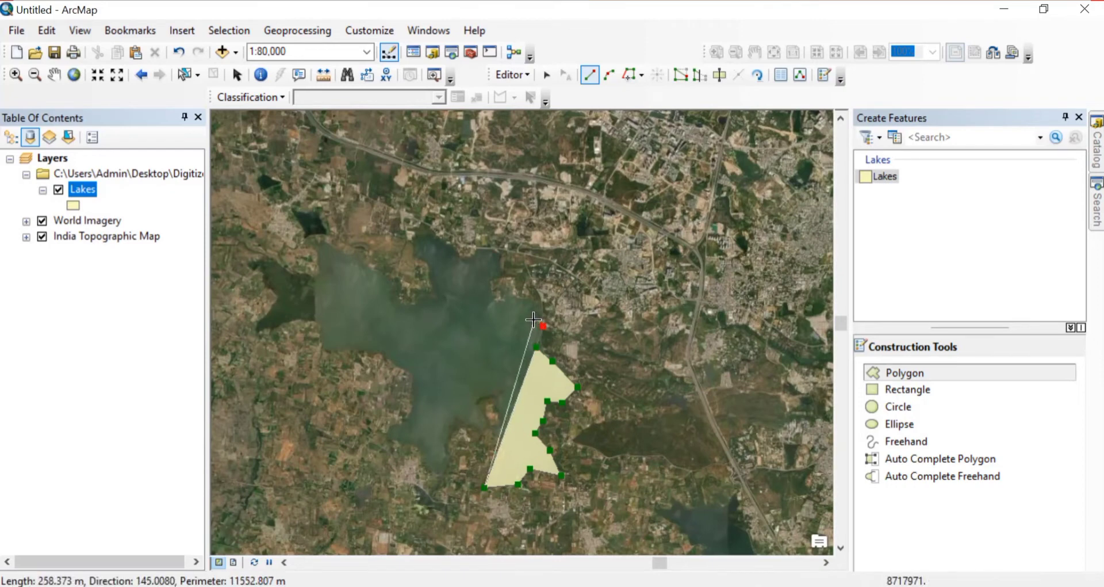
click(535, 319)
click(543, 306)
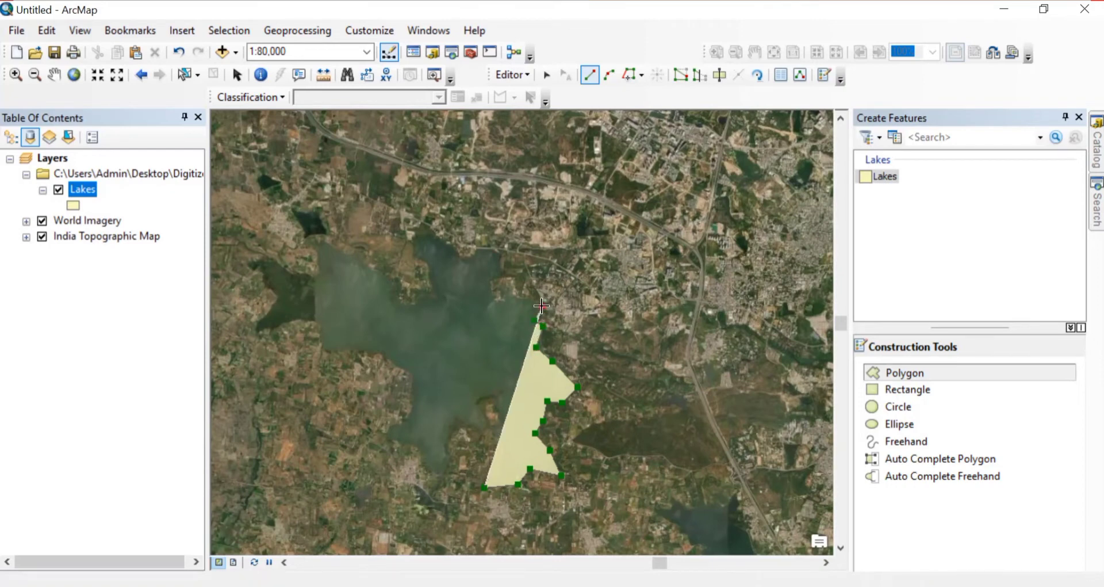
double_click(513, 297)
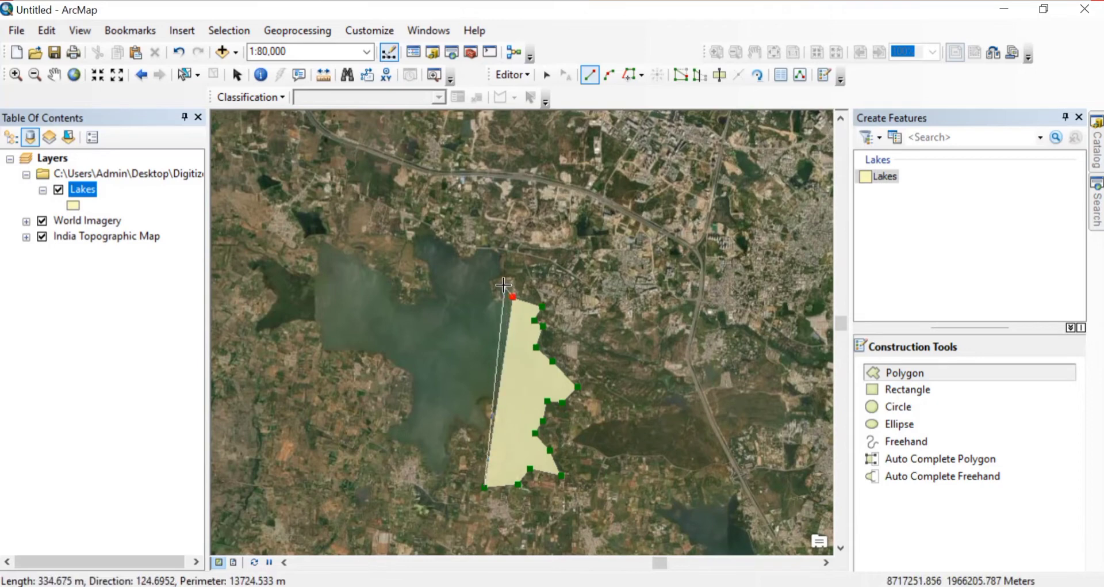
click(504, 285)
click(488, 306)
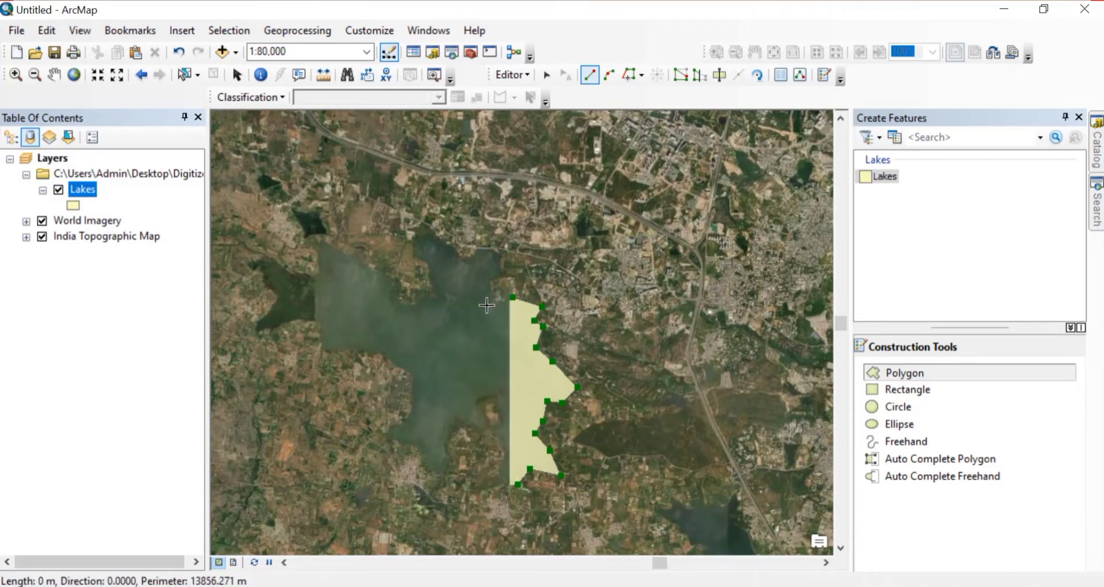
click(487, 281)
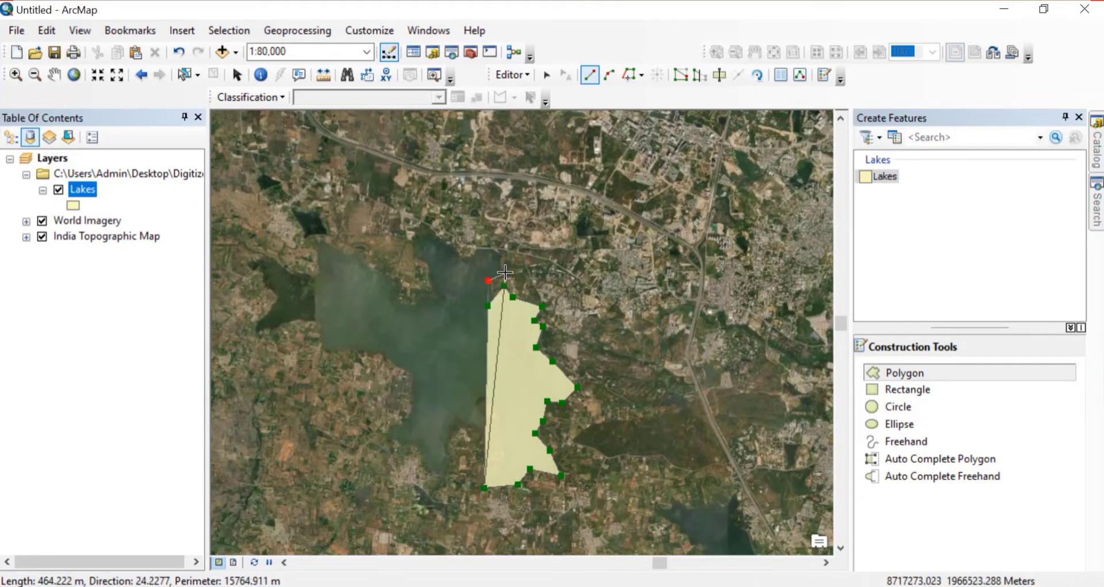
click(506, 272)
click(499, 264)
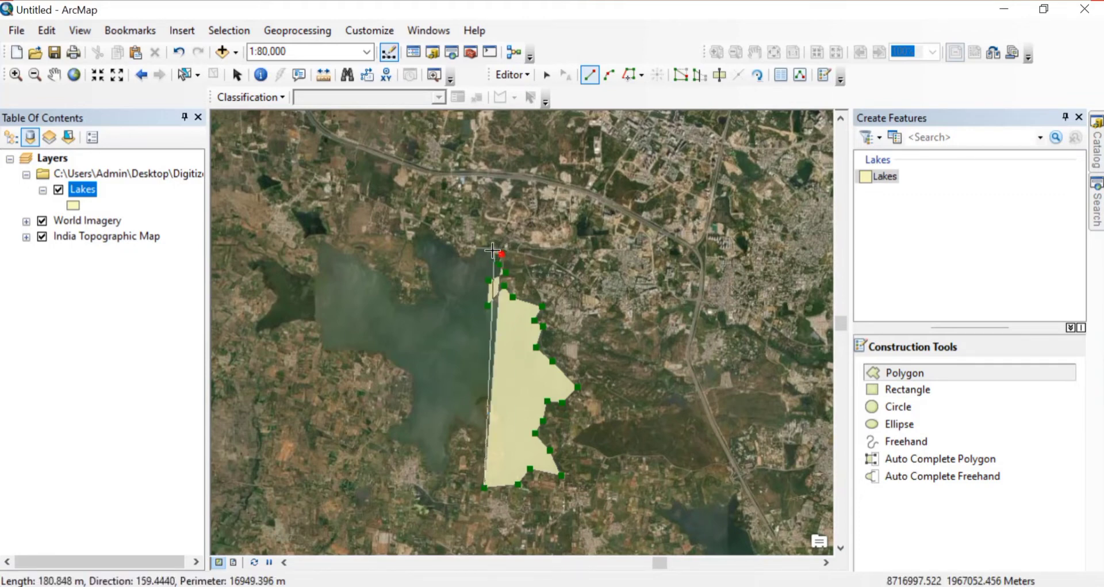
click(493, 248)
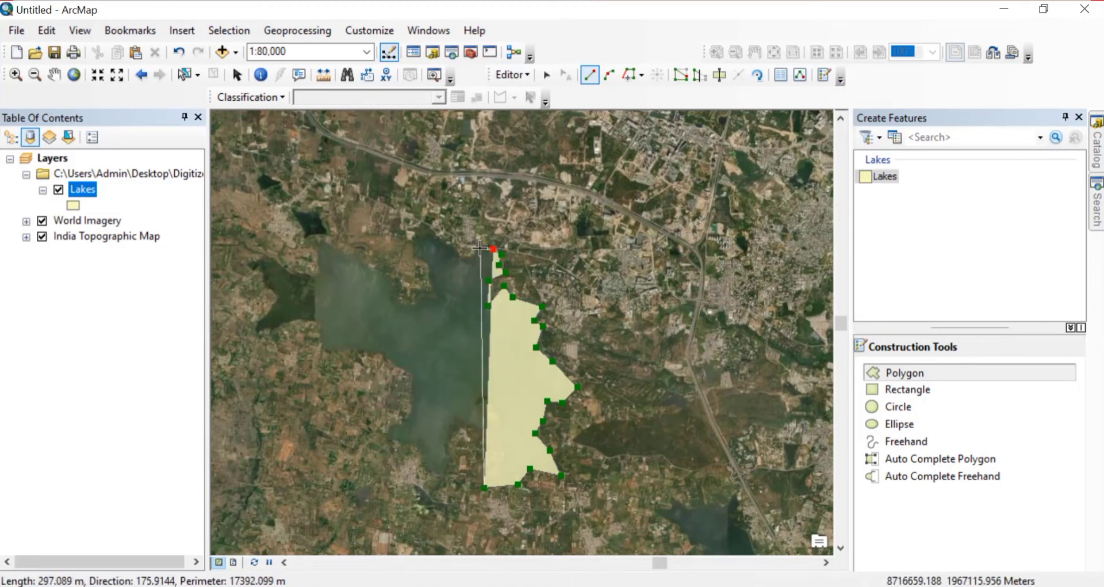
click(480, 248)
click(471, 257)
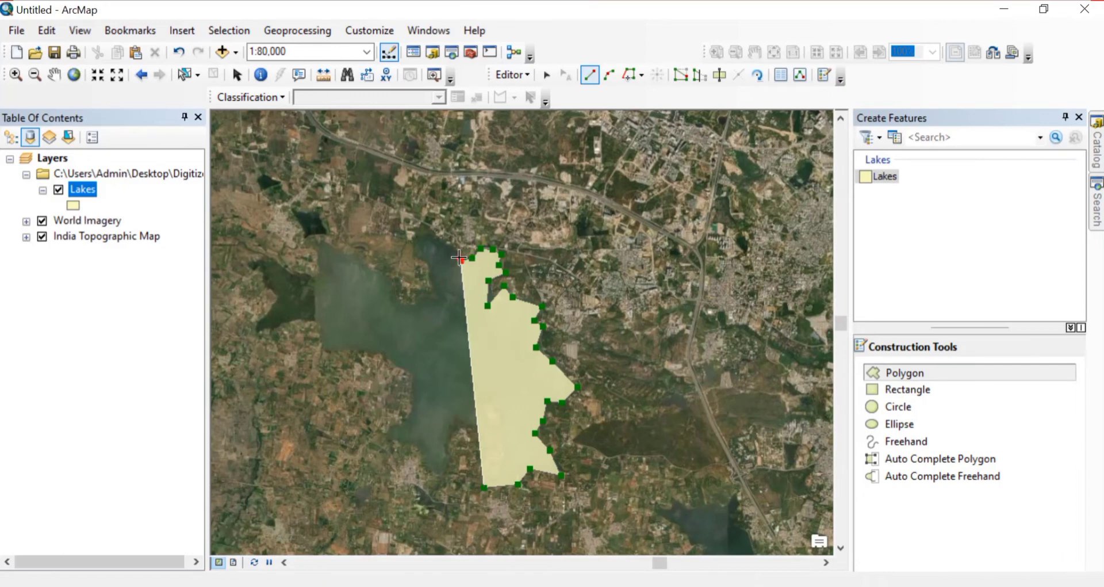
click(452, 247)
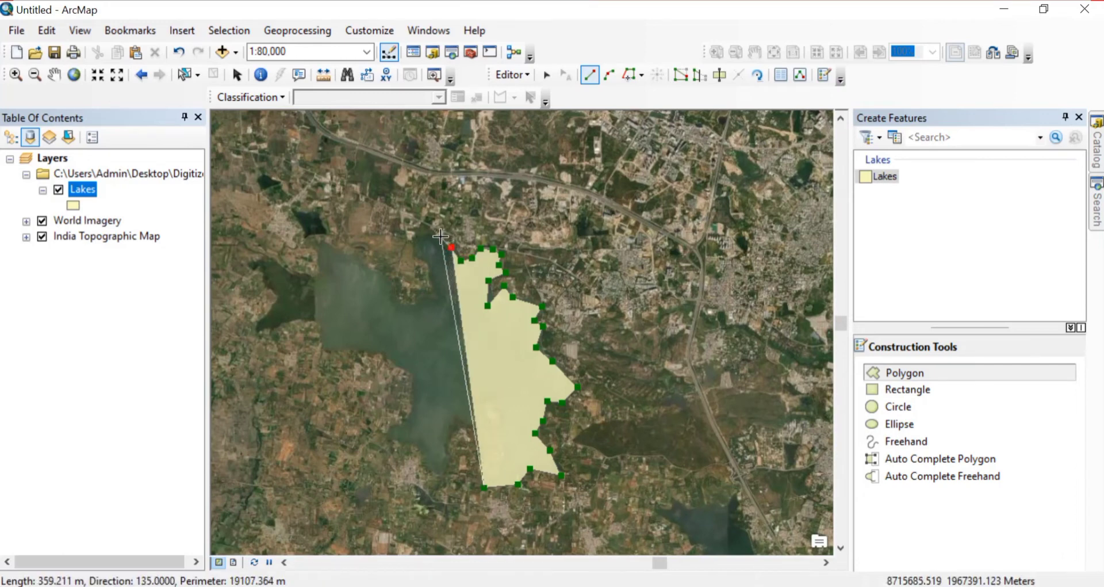
click(441, 236)
click(424, 234)
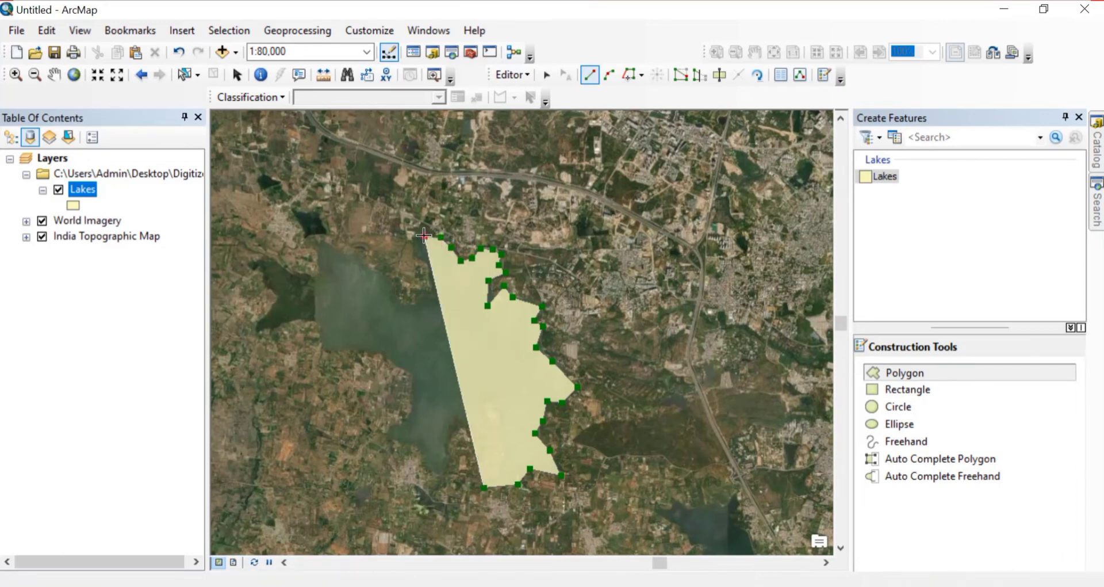
click(416, 239)
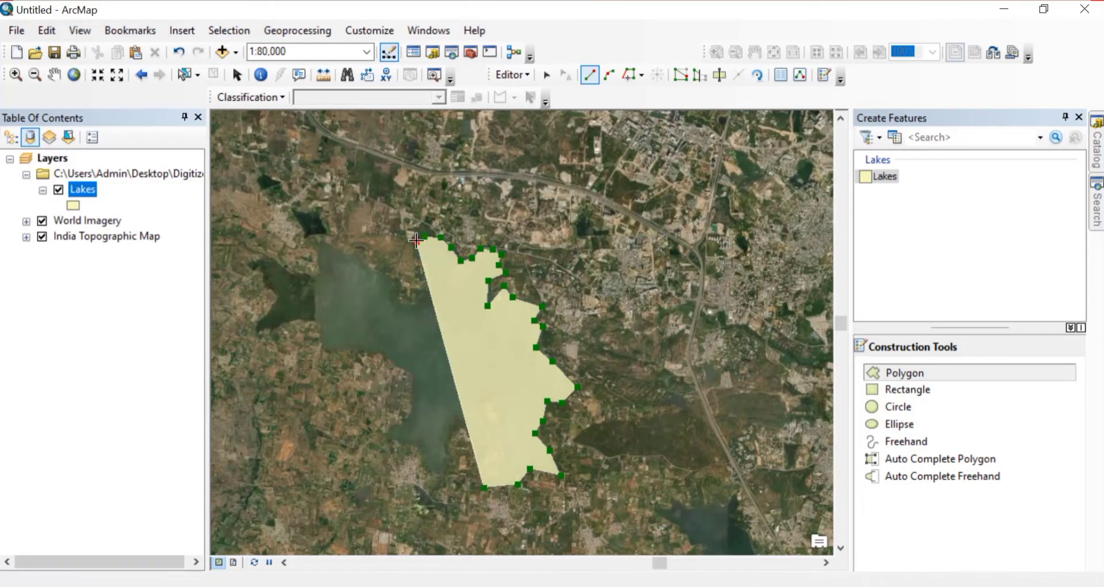
click(418, 251)
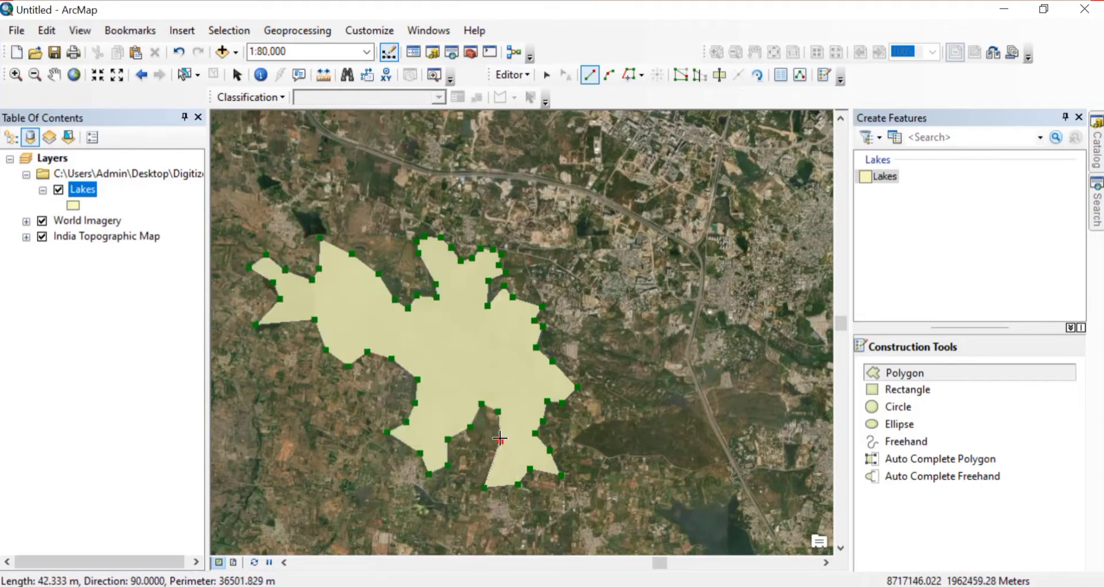
double_click(500, 438)
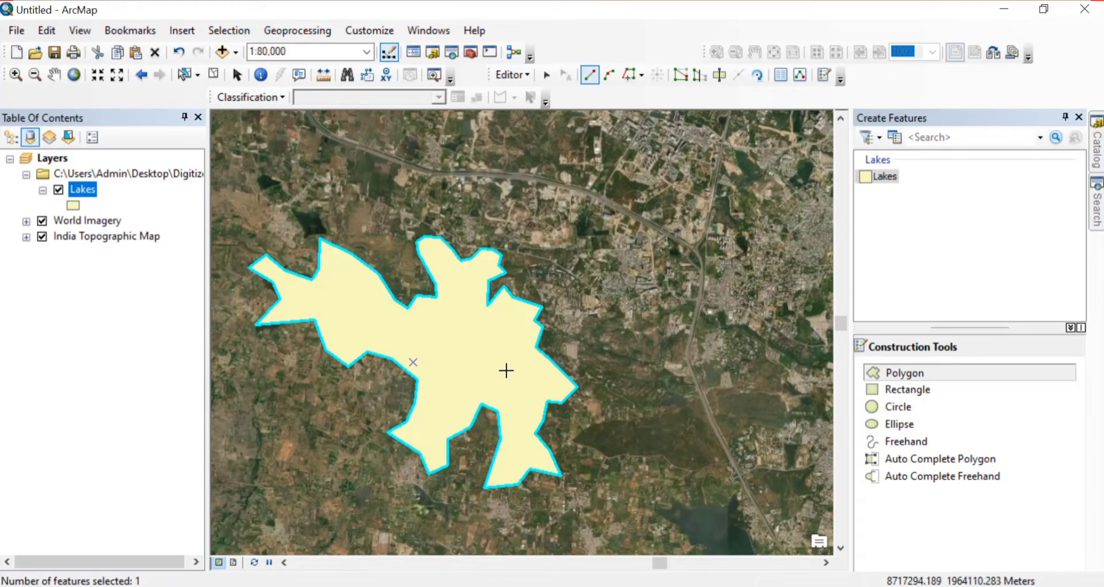
- Change the Lakes layer's symbol to the predefined ESRI Lake style
click(74, 206)
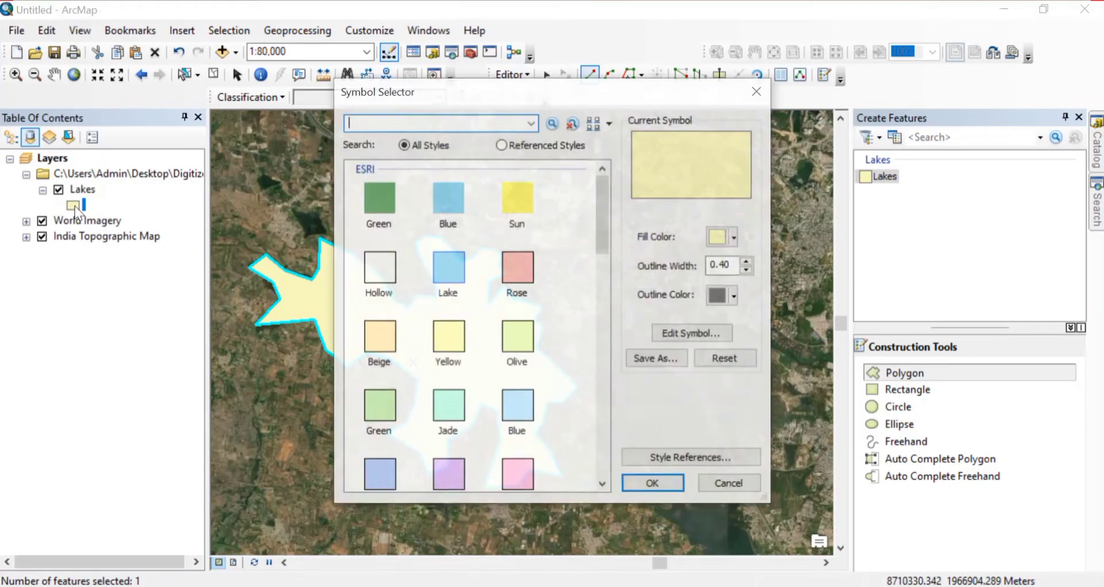
click(455, 267)
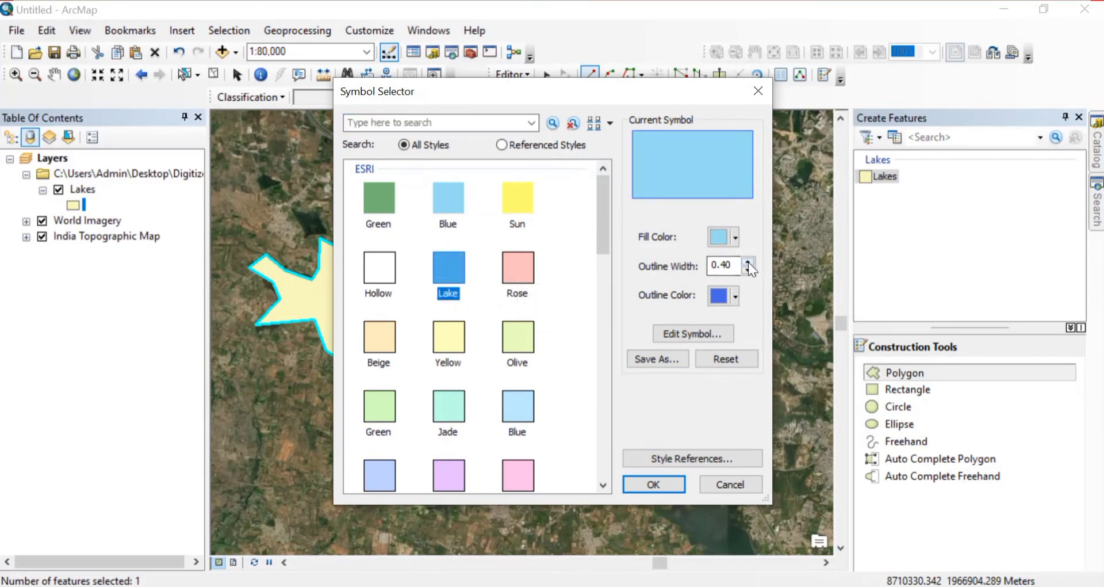
click(654, 486)
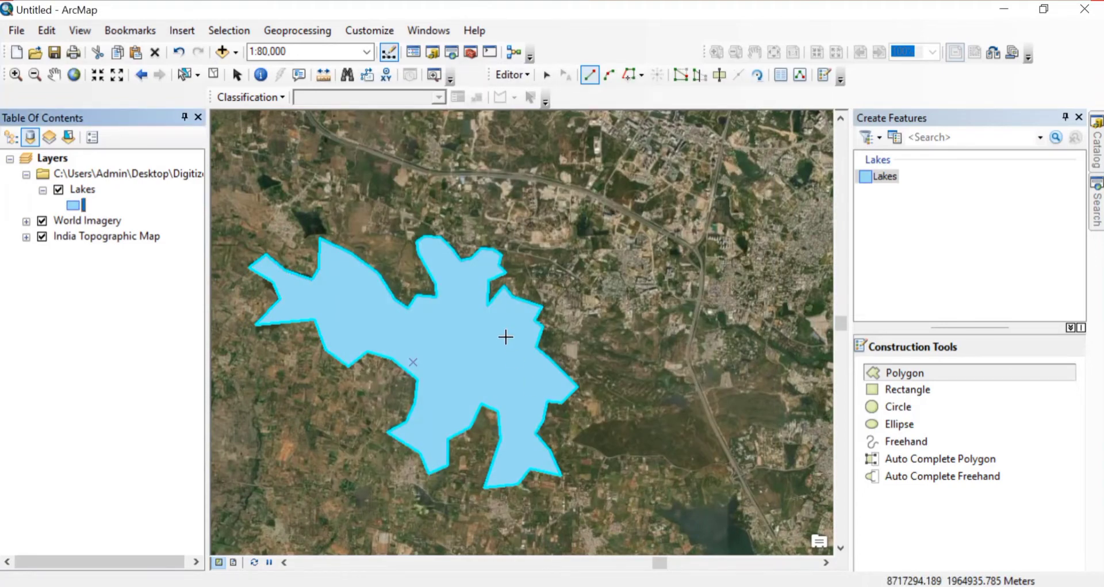
- Stop the edit session and save the edits to the Lakes layer
click(529, 74)
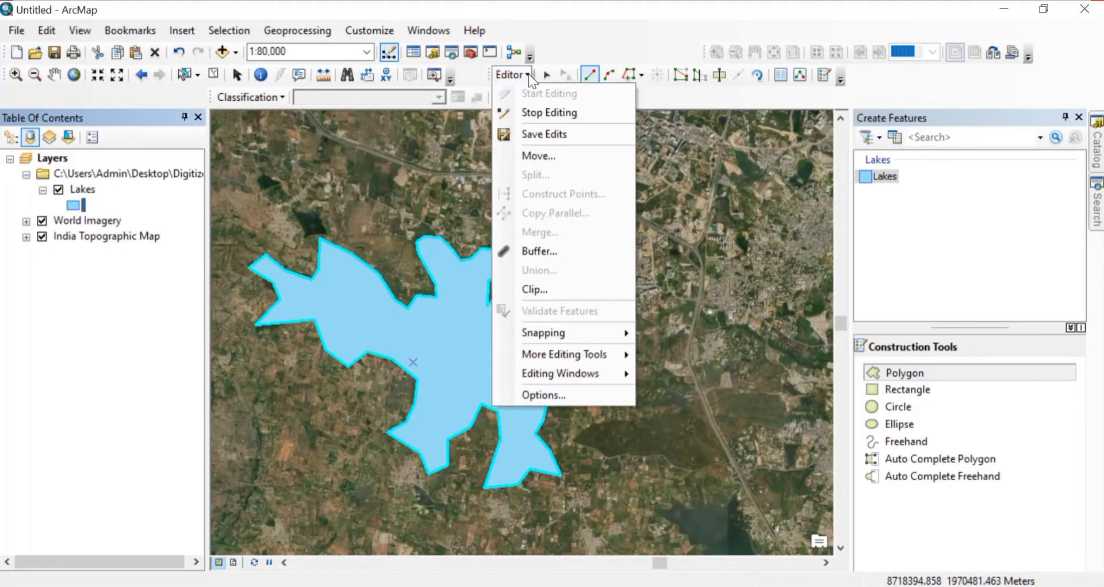
click(540, 115)
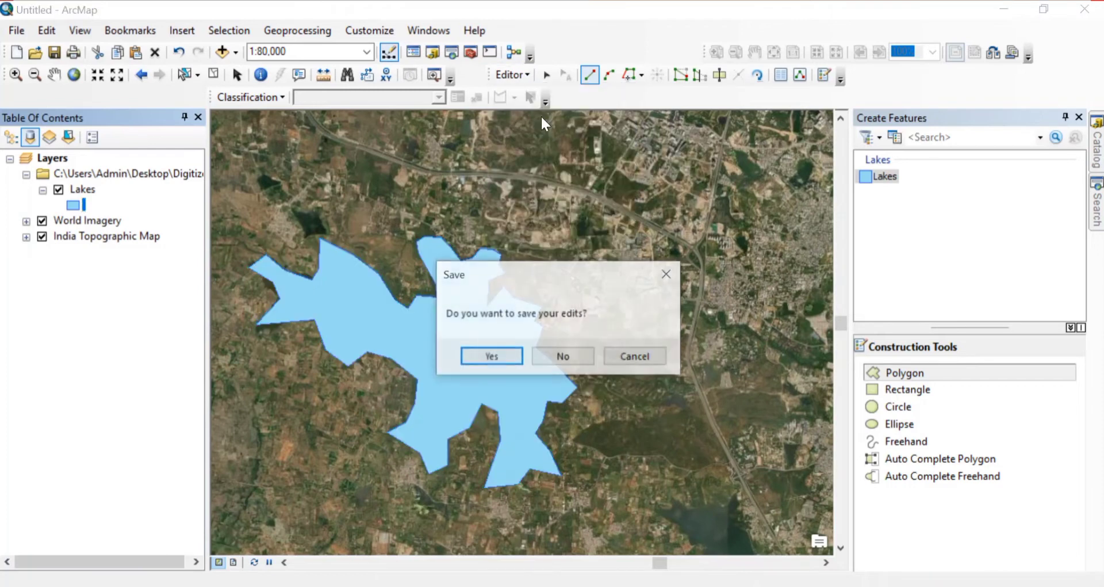
click(497, 358)
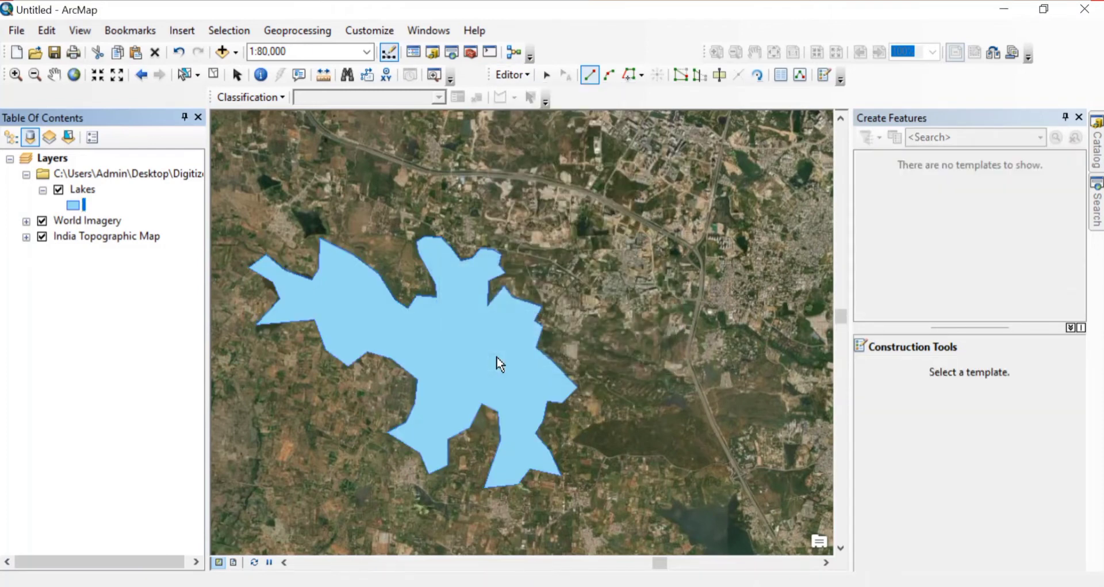
- Start a new shapefile in the Digitize folder, named Road, with the Polyline feature type
click(1098, 145)
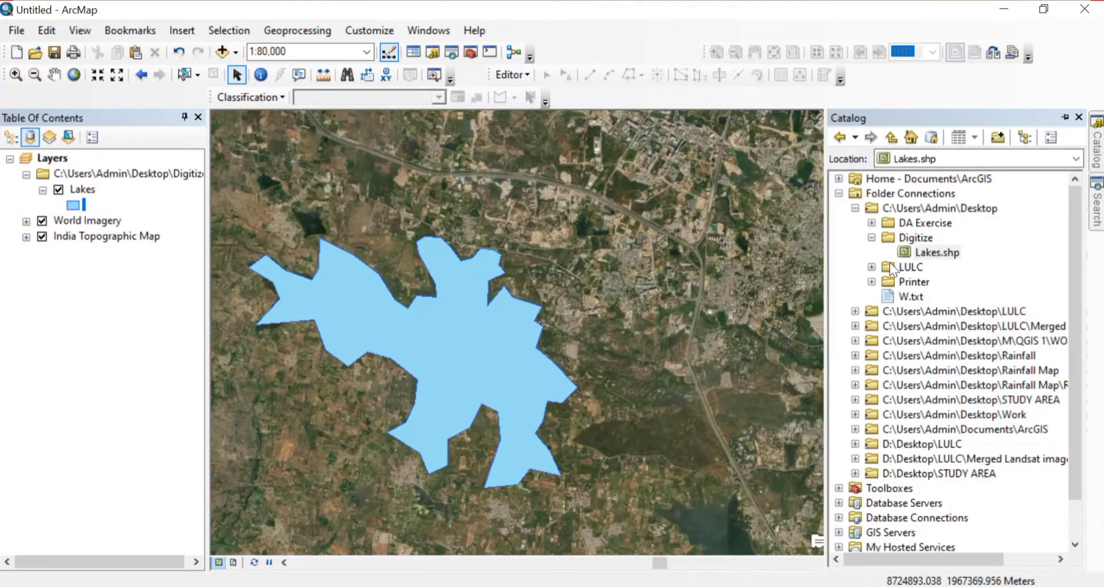
click(910, 234)
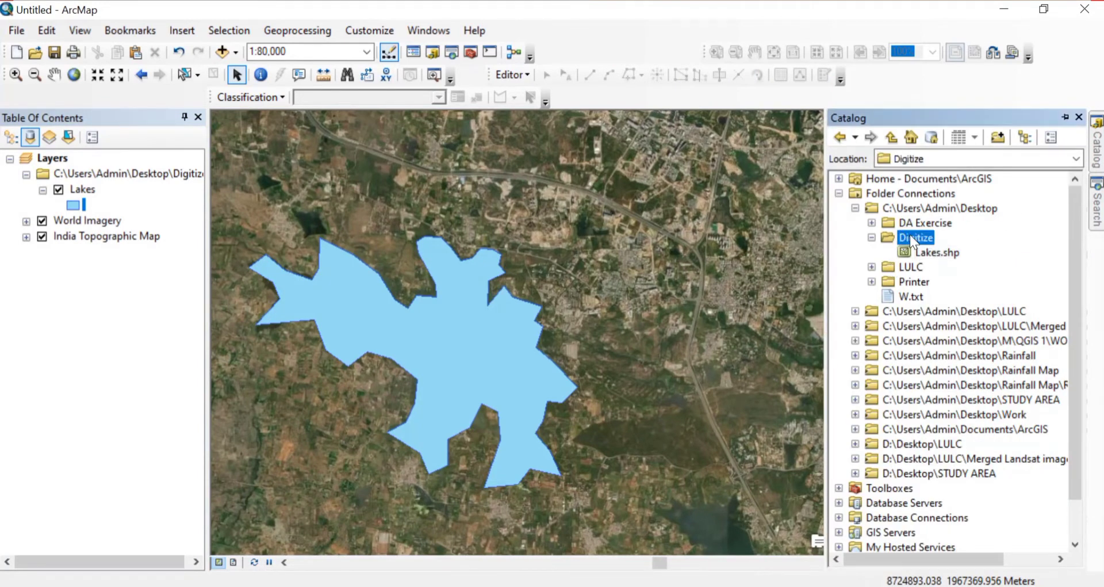
right_click(910, 233)
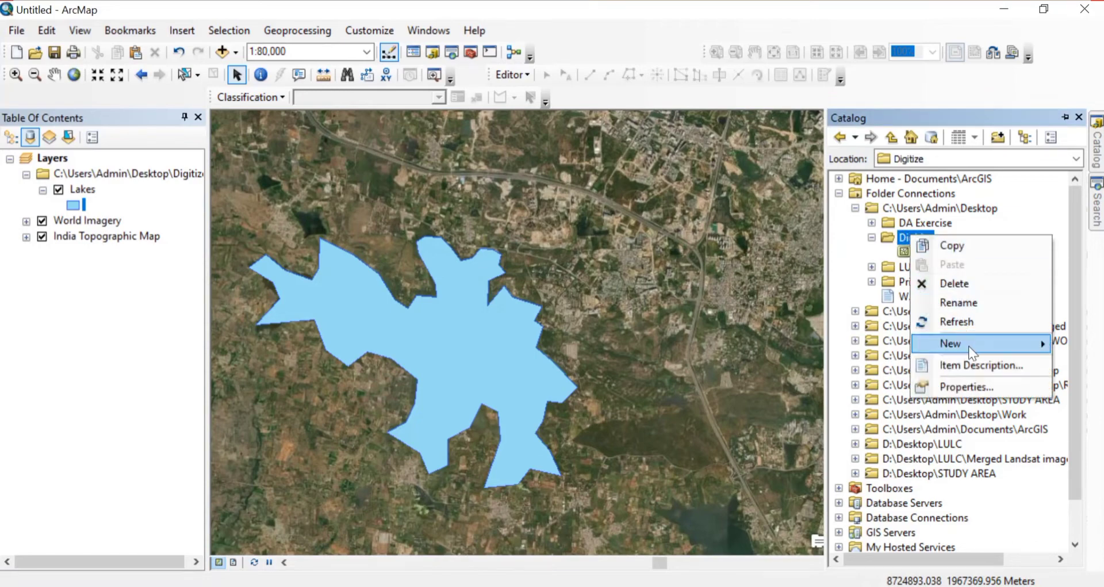
mouse_move(968, 345)
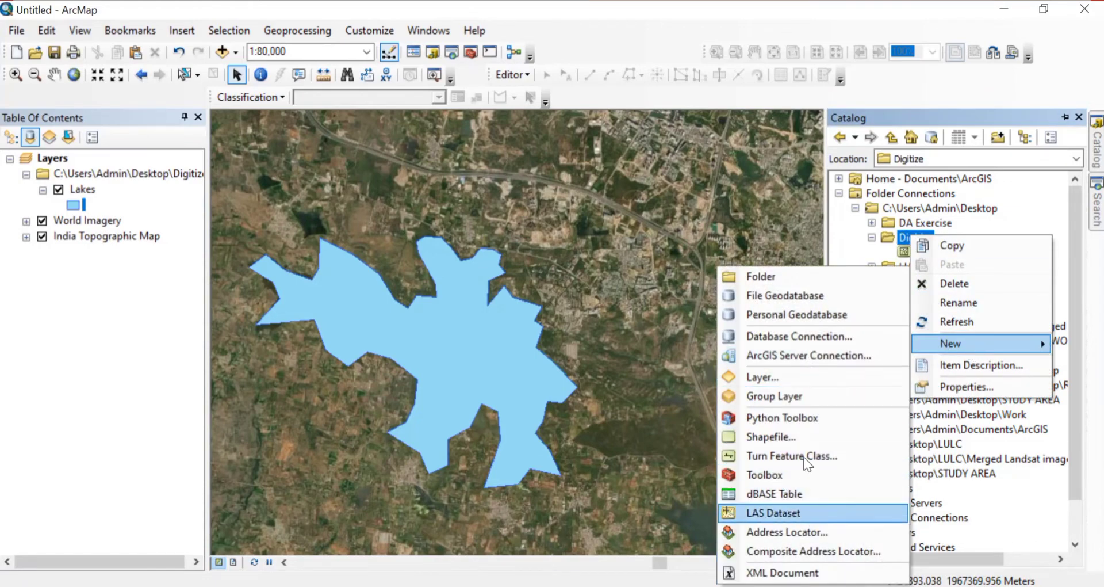
click(817, 435)
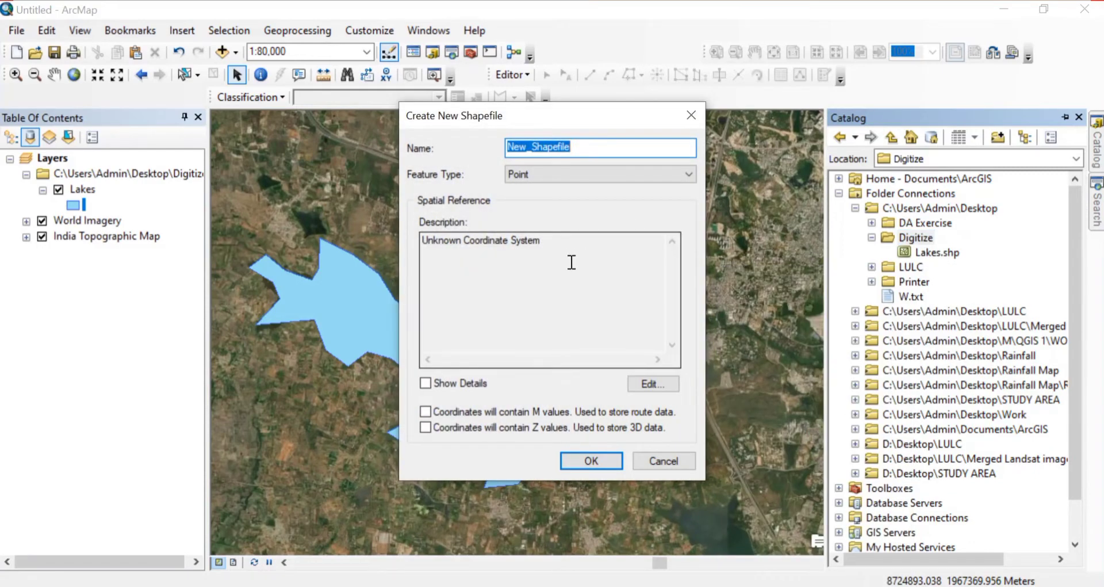
text(Road)
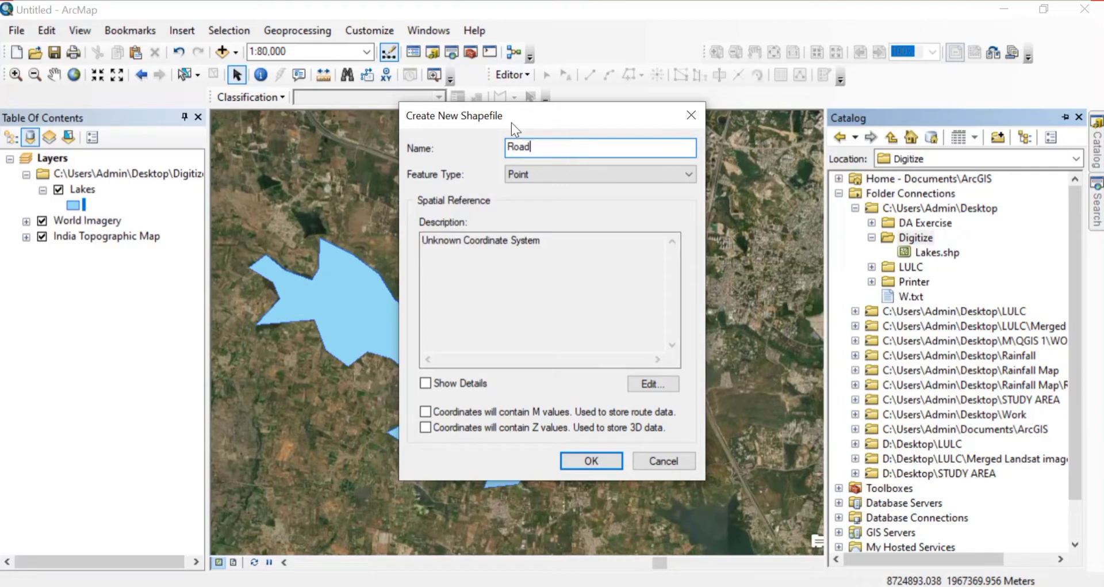
click(541, 175)
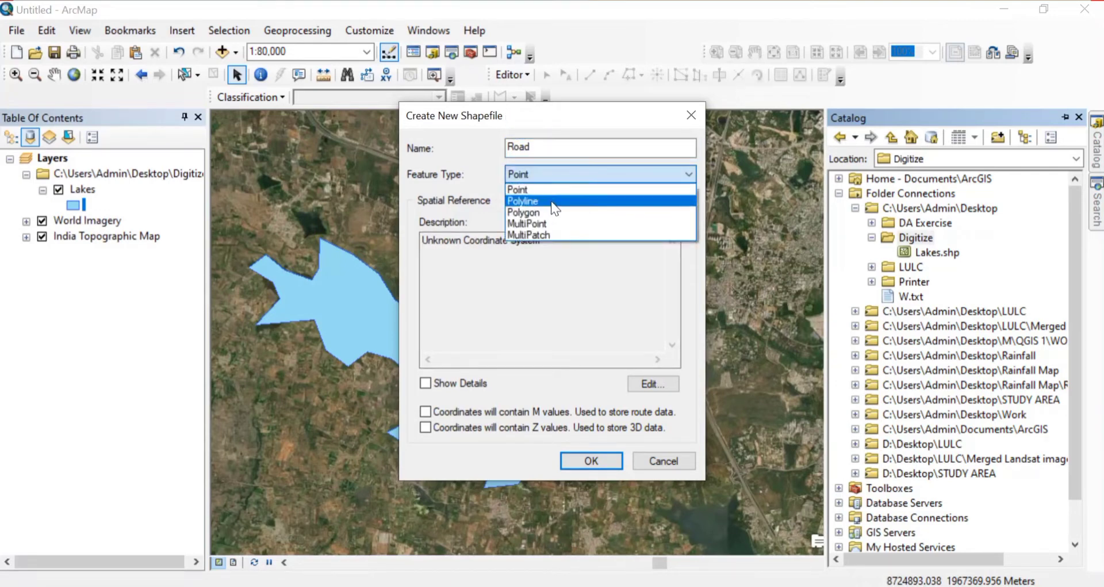
click(551, 202)
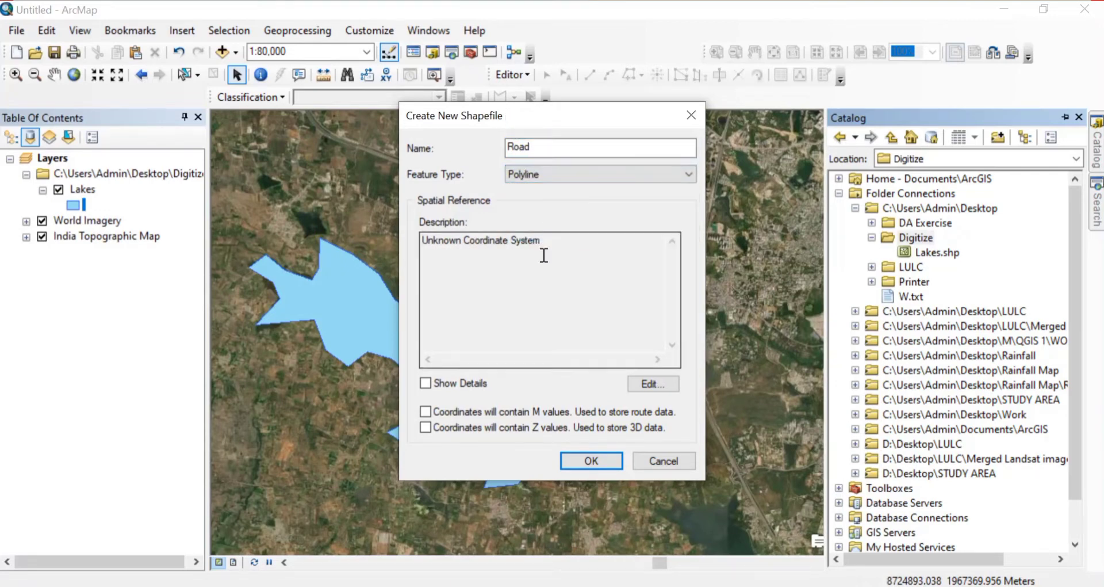
- Assign the projected coordinate system WGS 1984 UTM Zone 44N to the Road shapefile and create it
click(656, 383)
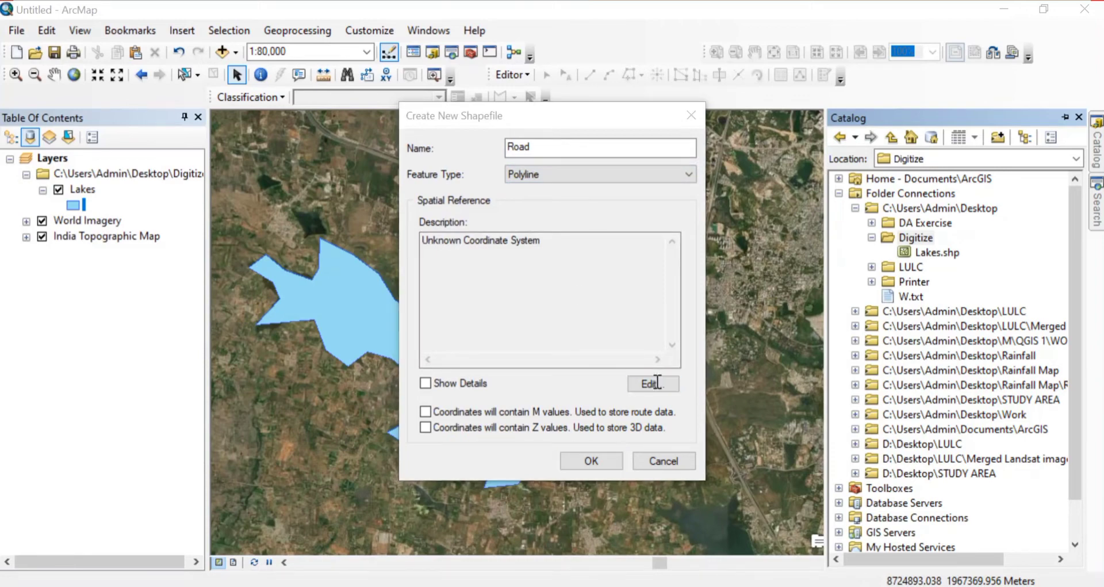
click(386, 182)
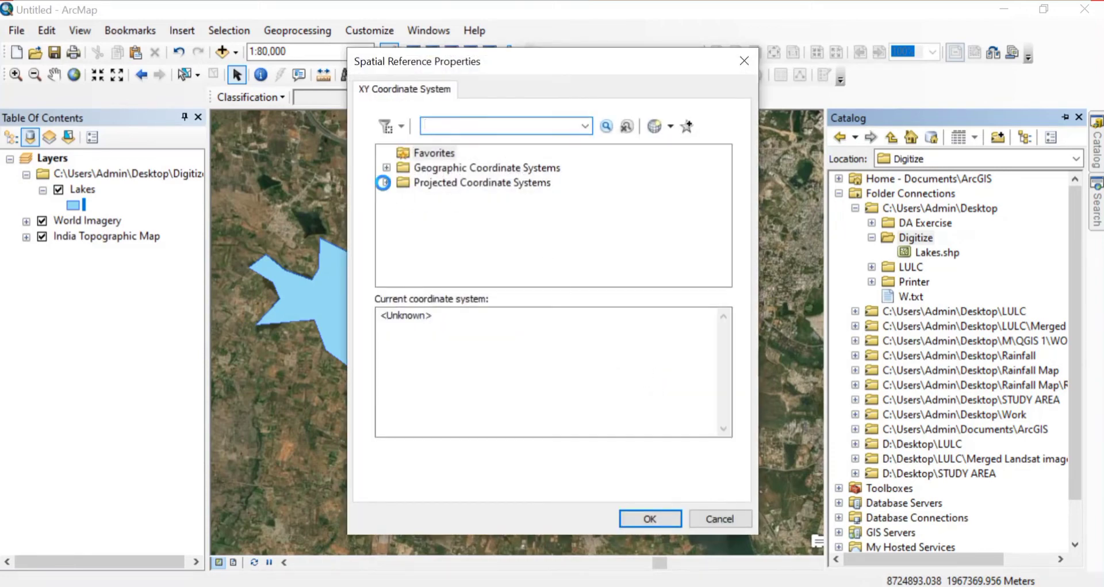
scroll(441, 226, down, 1)
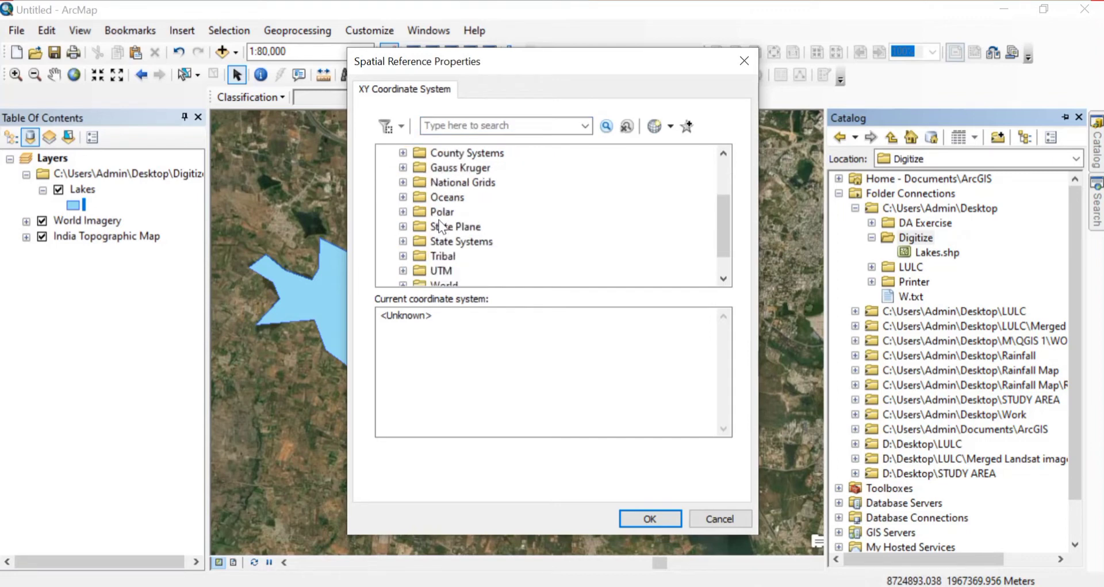
click(403, 270)
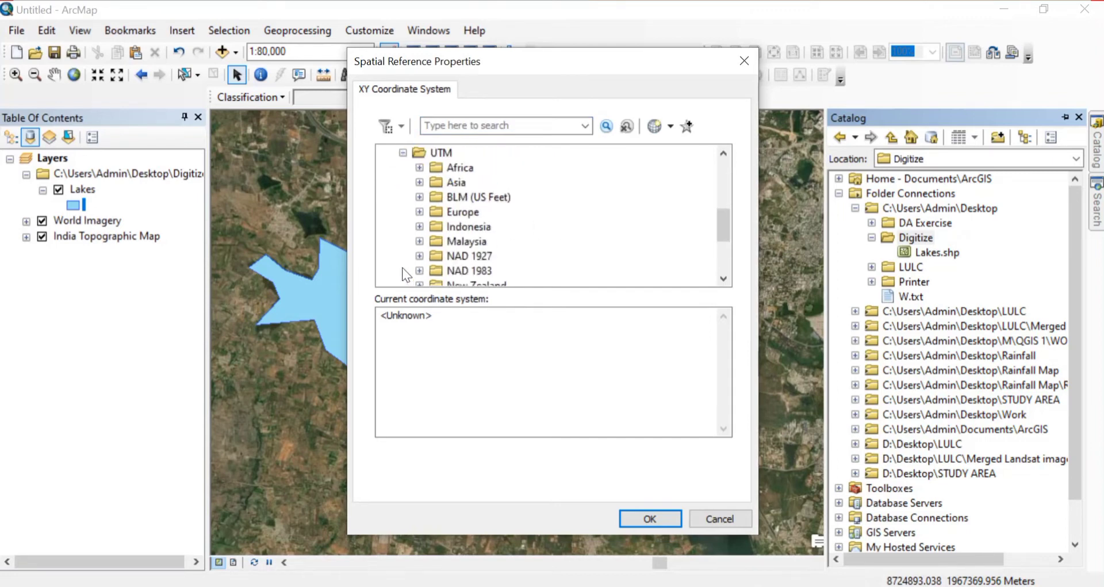
scroll(459, 222, down, 2)
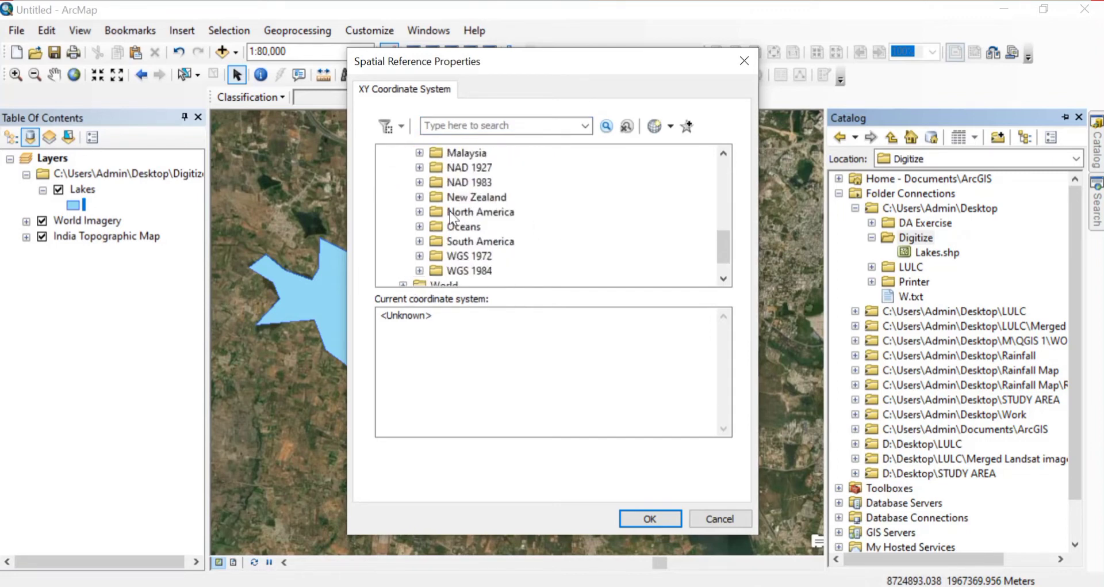
click(419, 270)
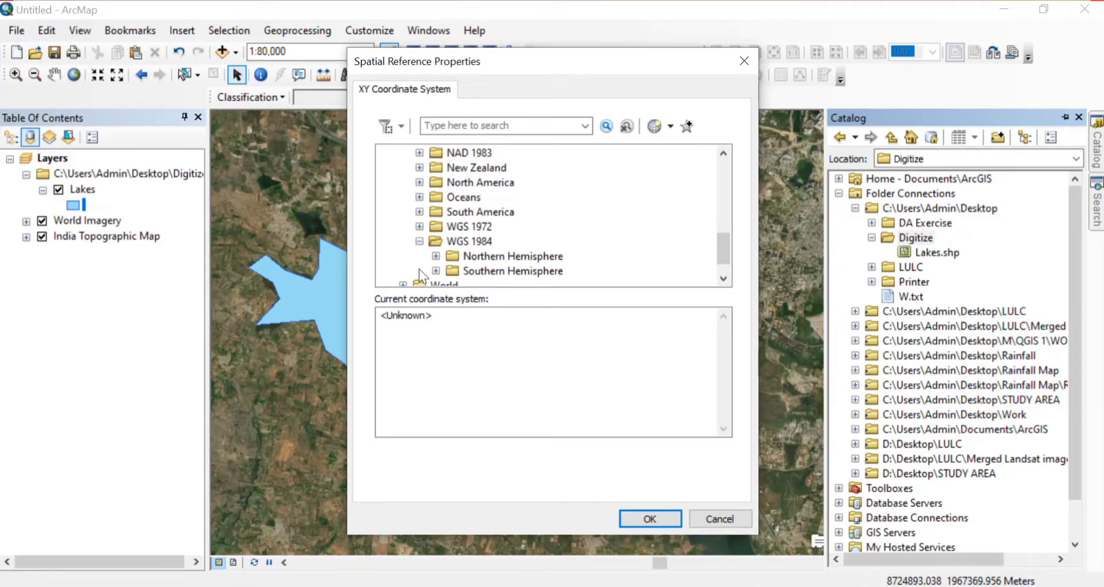
double_click(477, 258)
scroll(476, 257, down, 5)
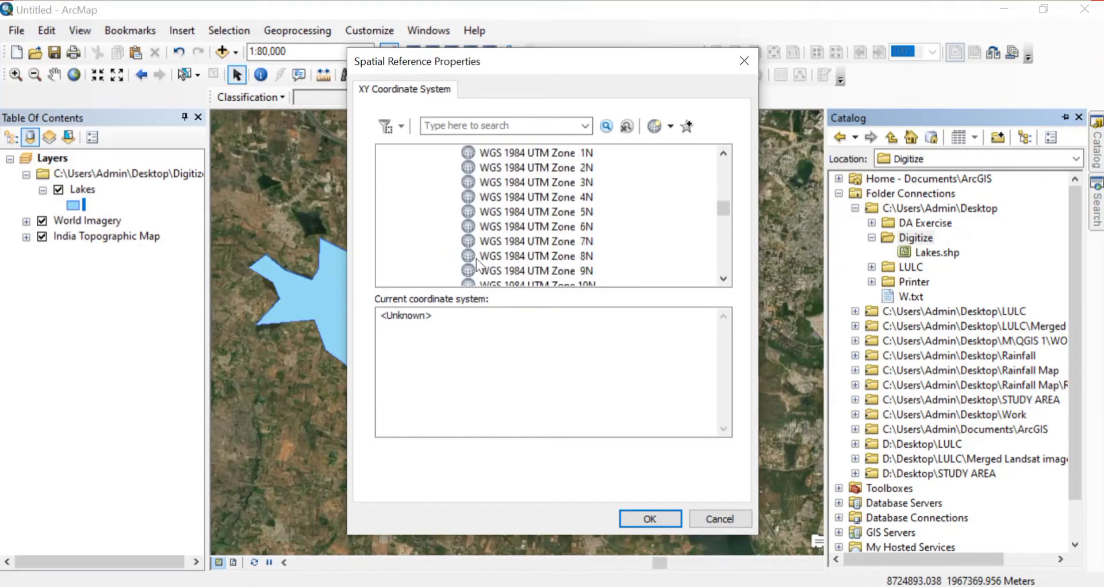
scroll(477, 257, down, 13)
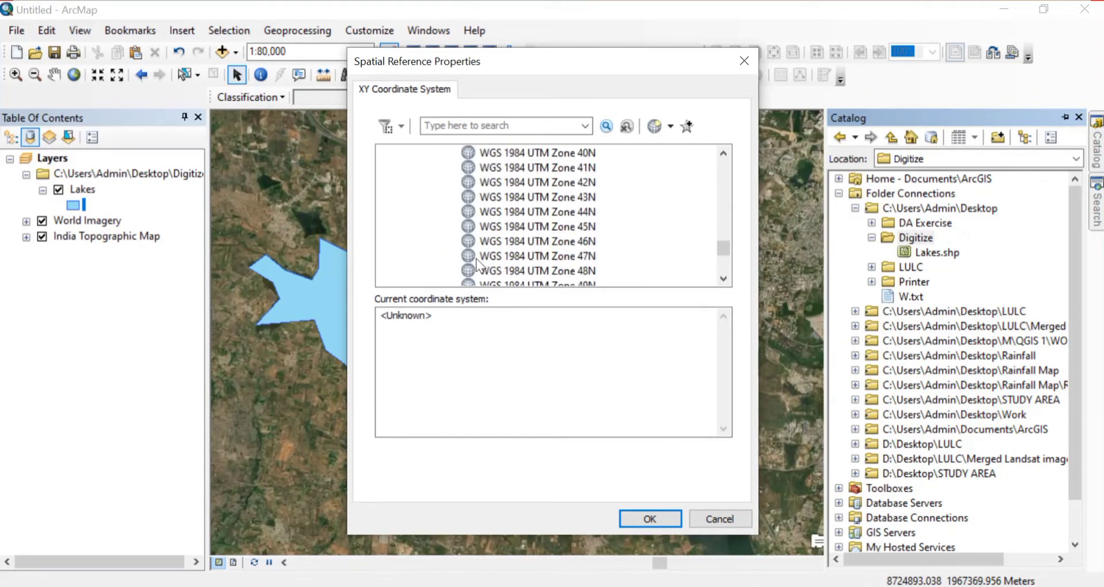
click(591, 212)
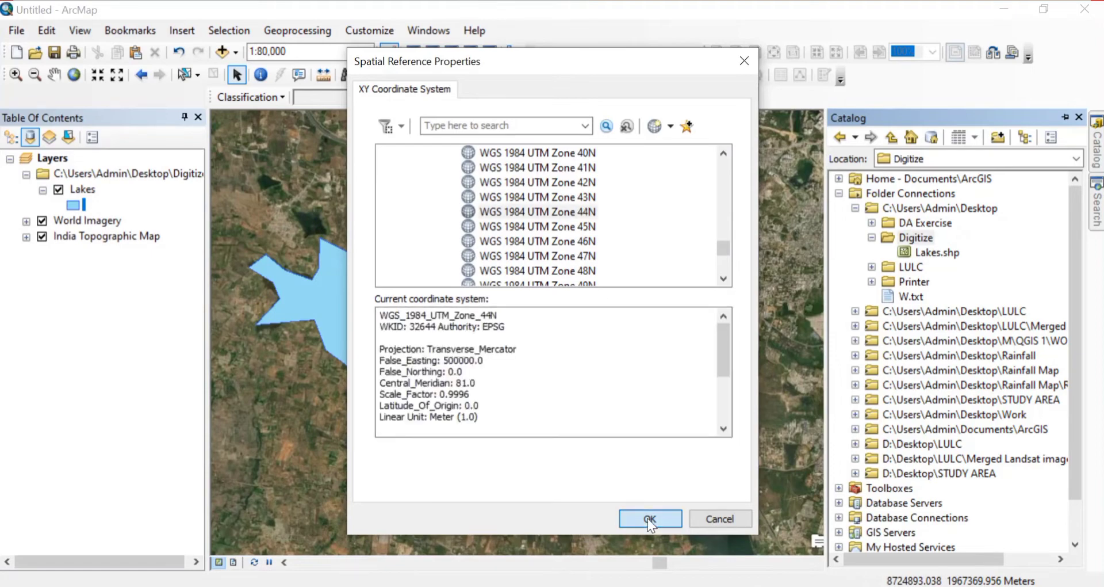
click(648, 519)
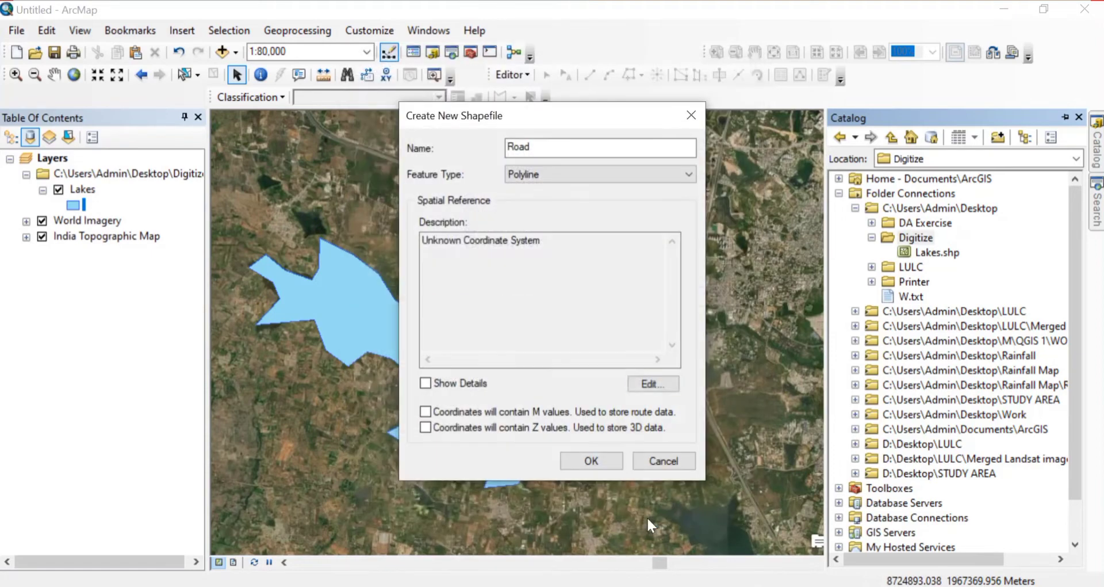
click(592, 461)
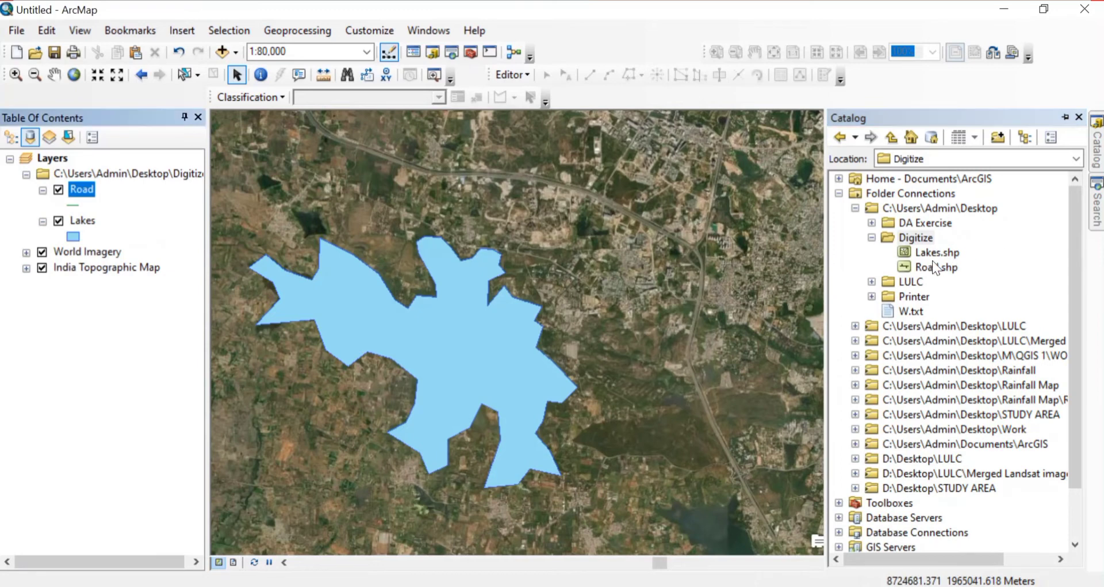
click(955, 268)
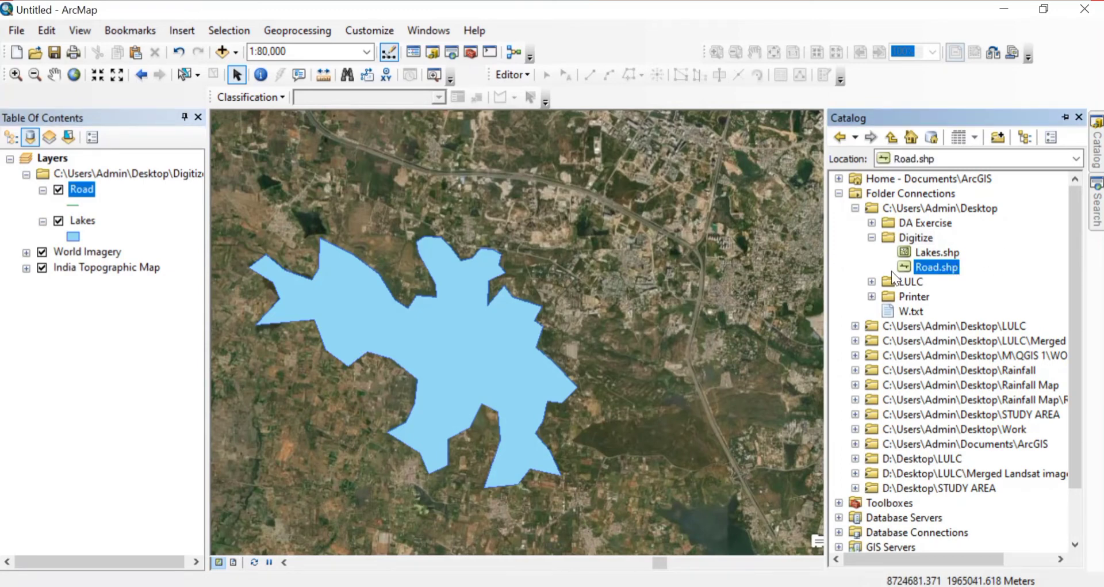
- Start an edit session for the Road layer and continue past the spatial reference warnings
click(524, 74)
click(539, 96)
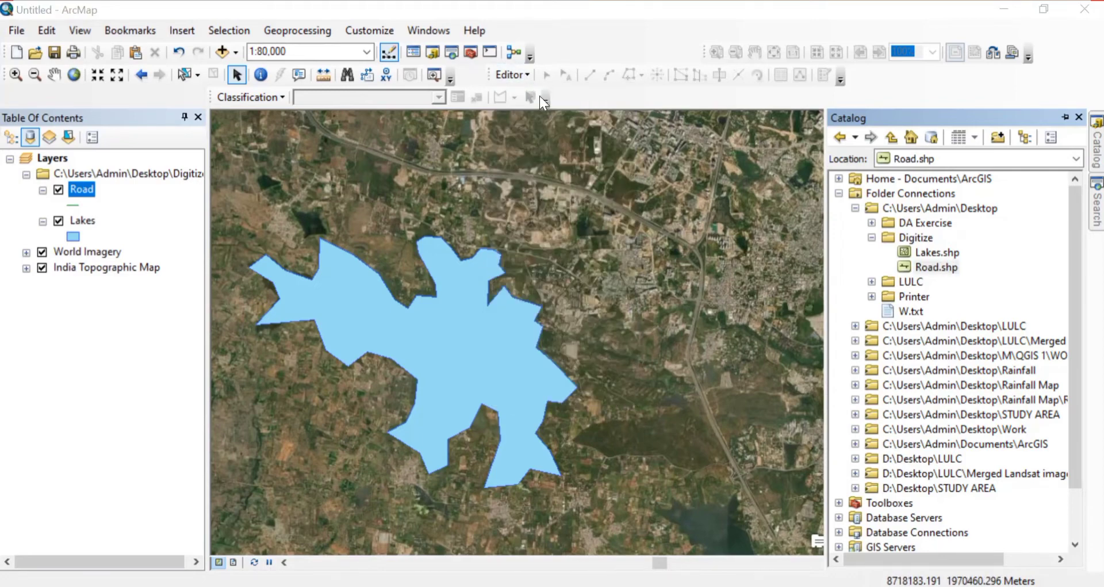
click(523, 184)
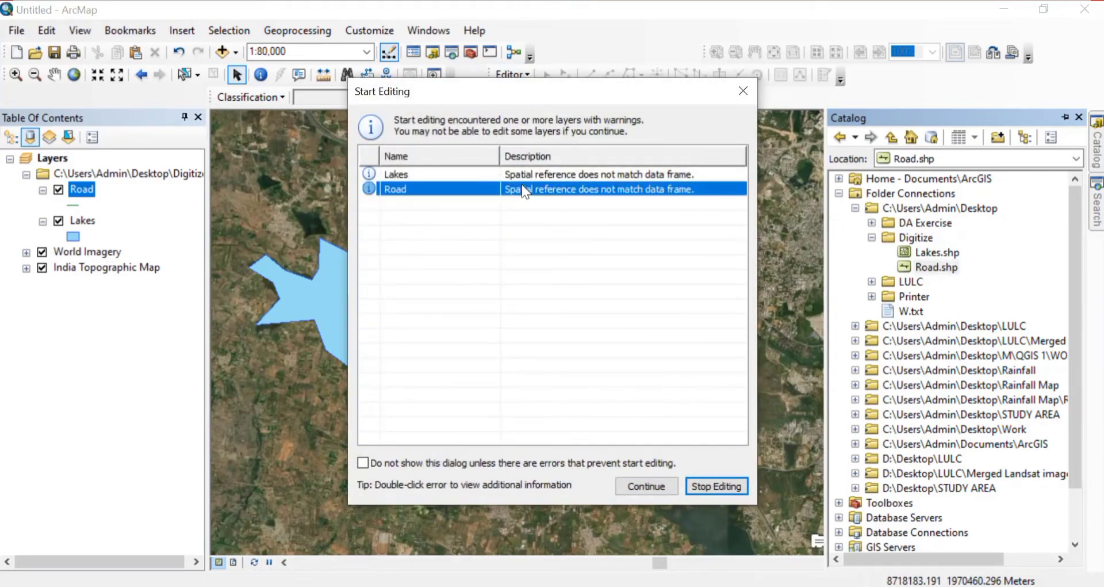
click(647, 486)
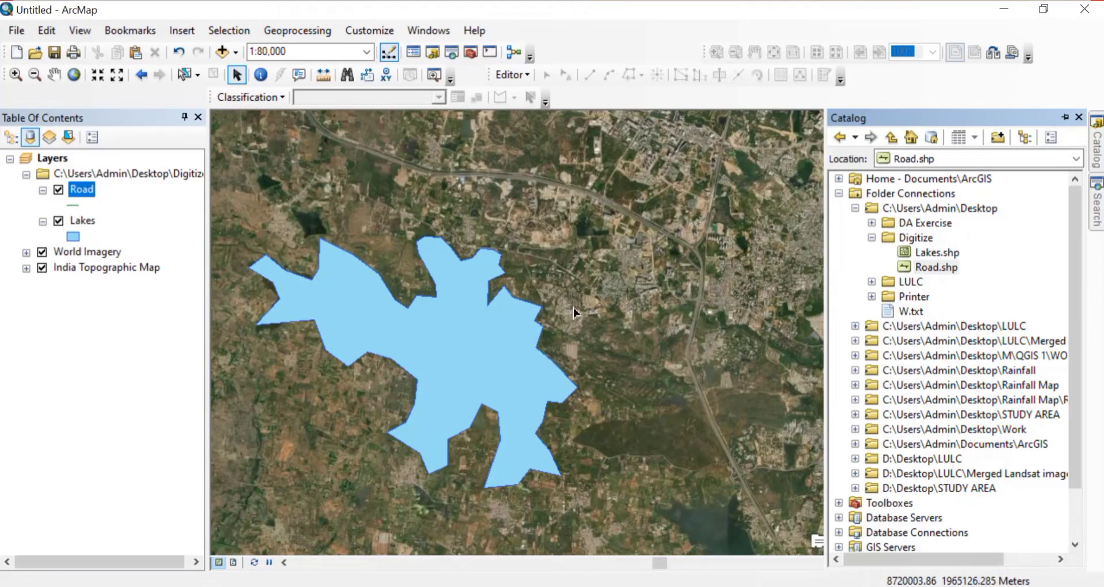
- Show the Create Features window and choose the Road template with the Line construction tool
click(530, 82)
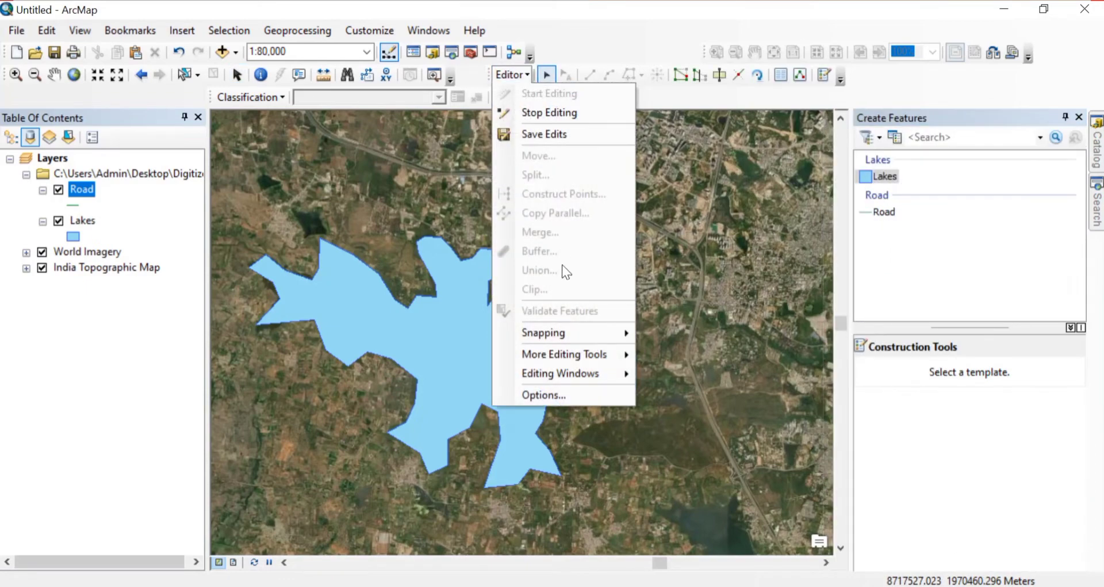
mouse_move(589, 374)
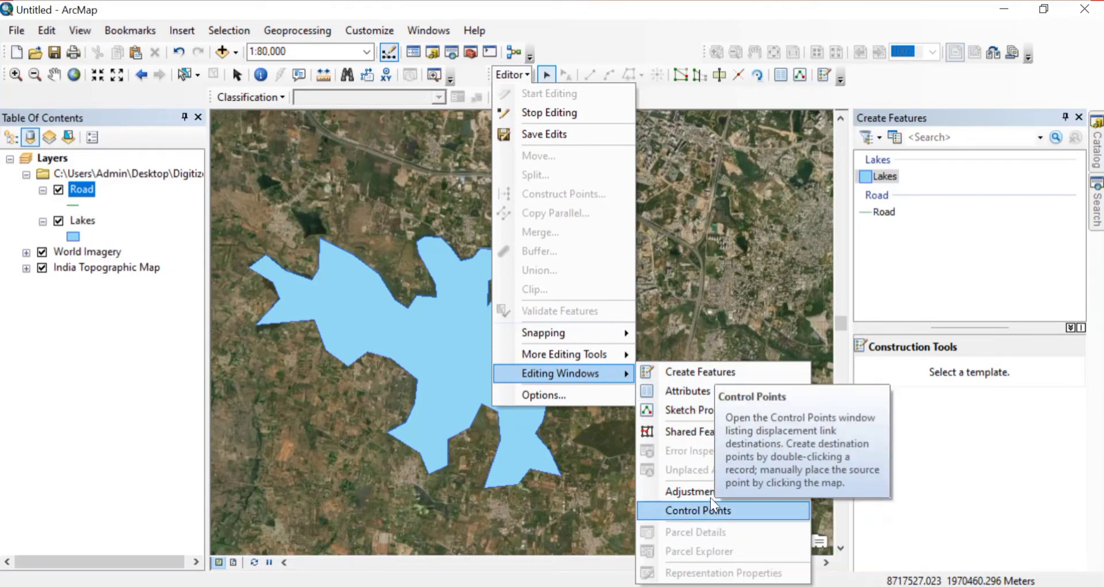
click(680, 368)
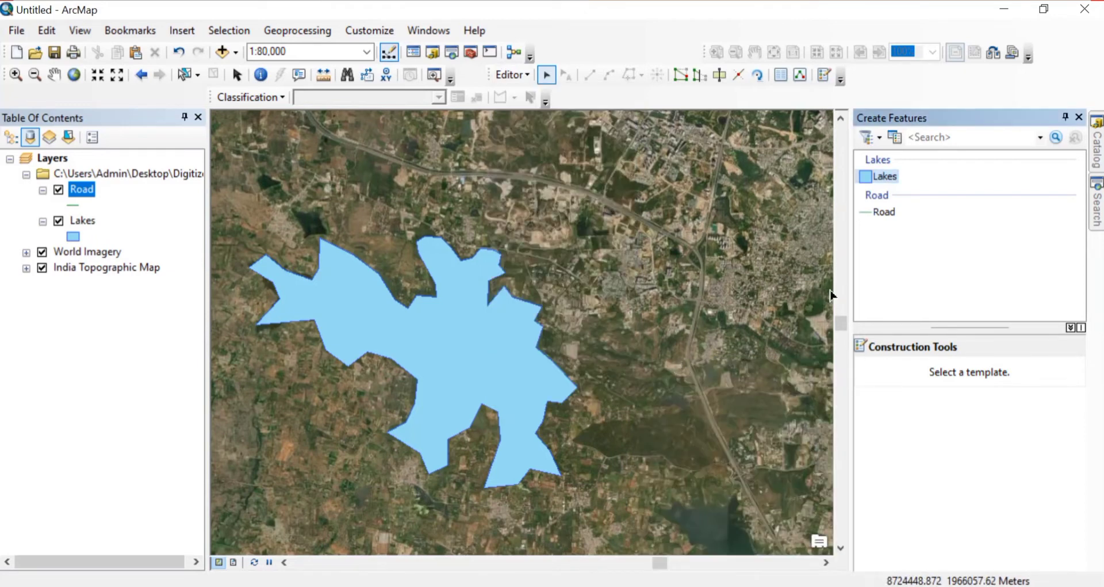
click(884, 212)
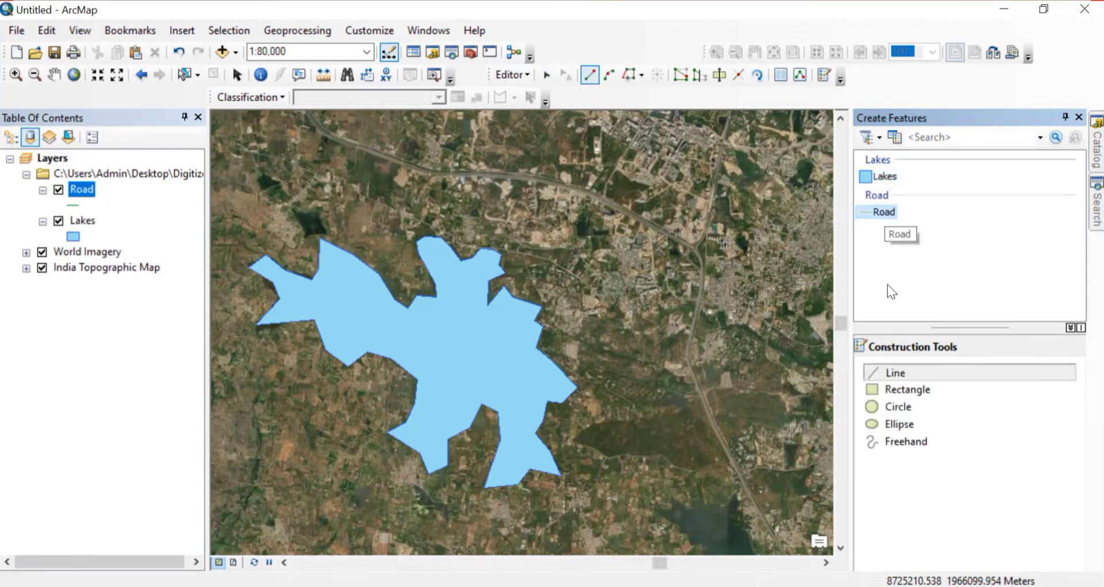
click(912, 375)
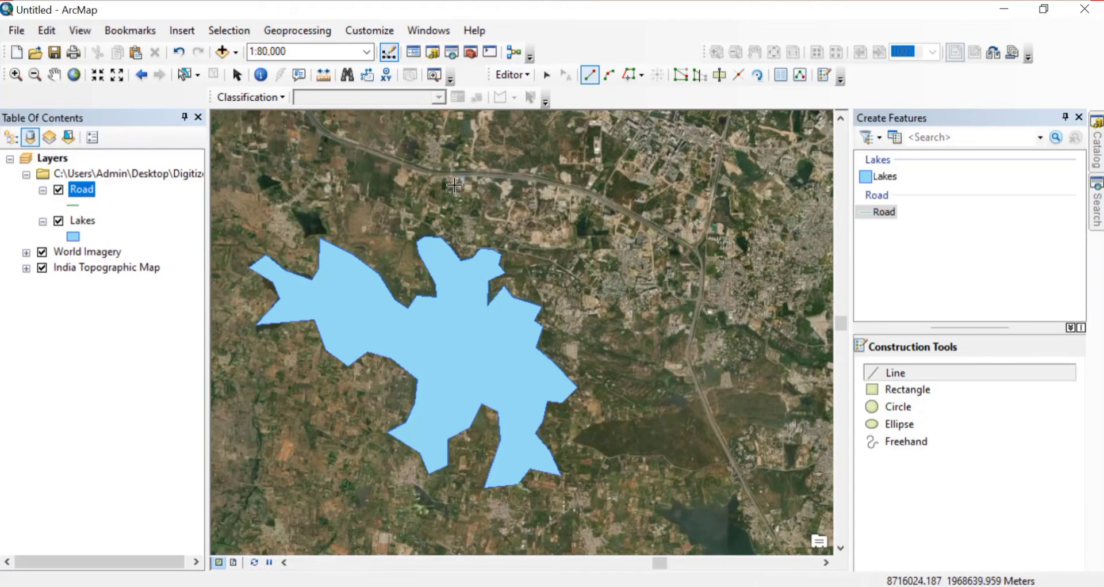
- Hide the World Imagery basemap and trace a Road line along the Outer Ring Road from the junction northeast of the lake towards the northwest
click(43, 252)
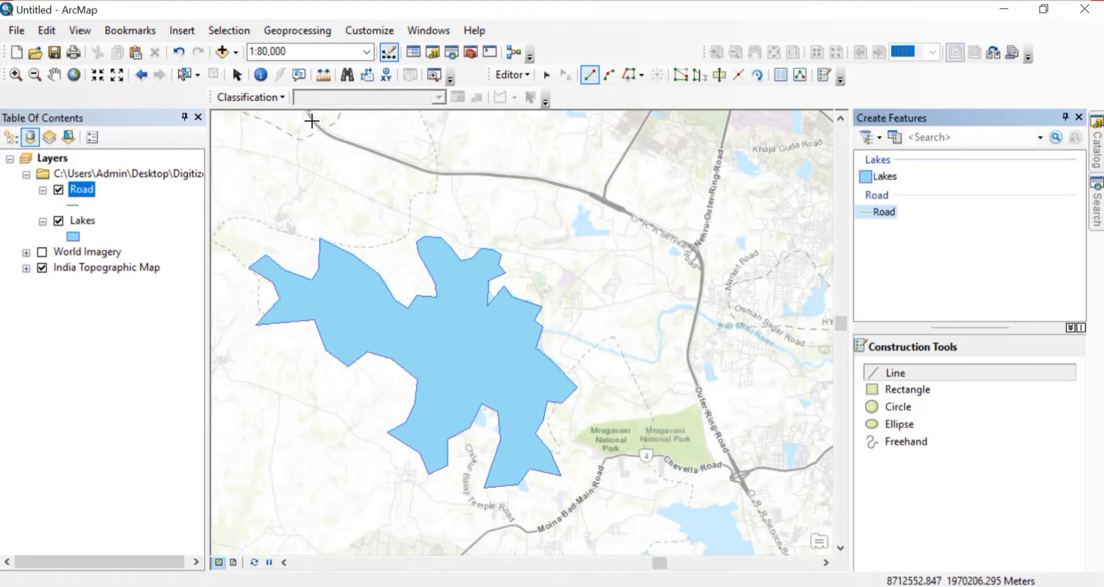
click(694, 246)
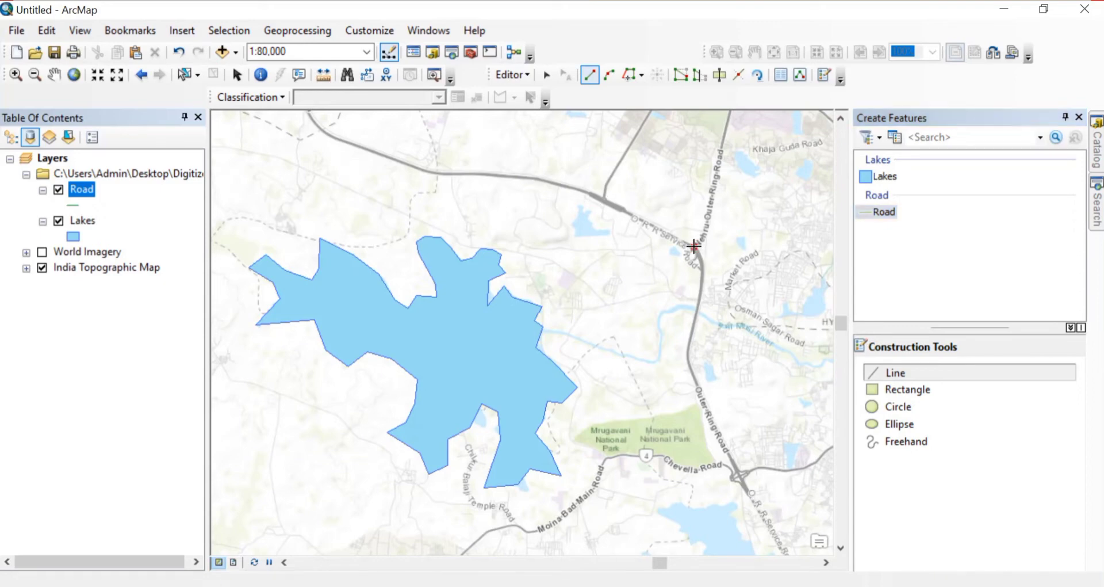
click(636, 217)
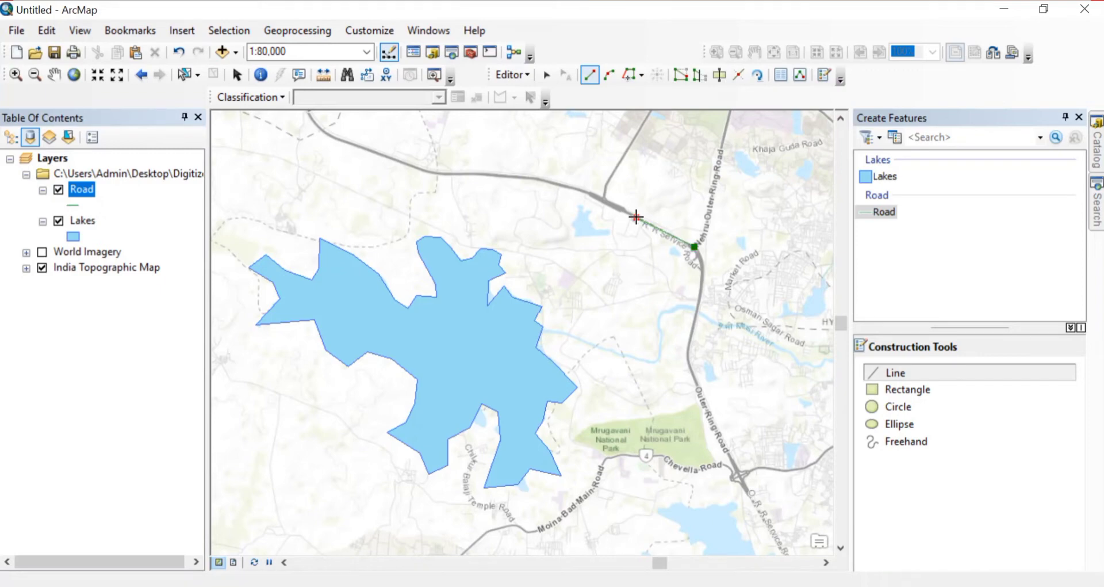
click(586, 193)
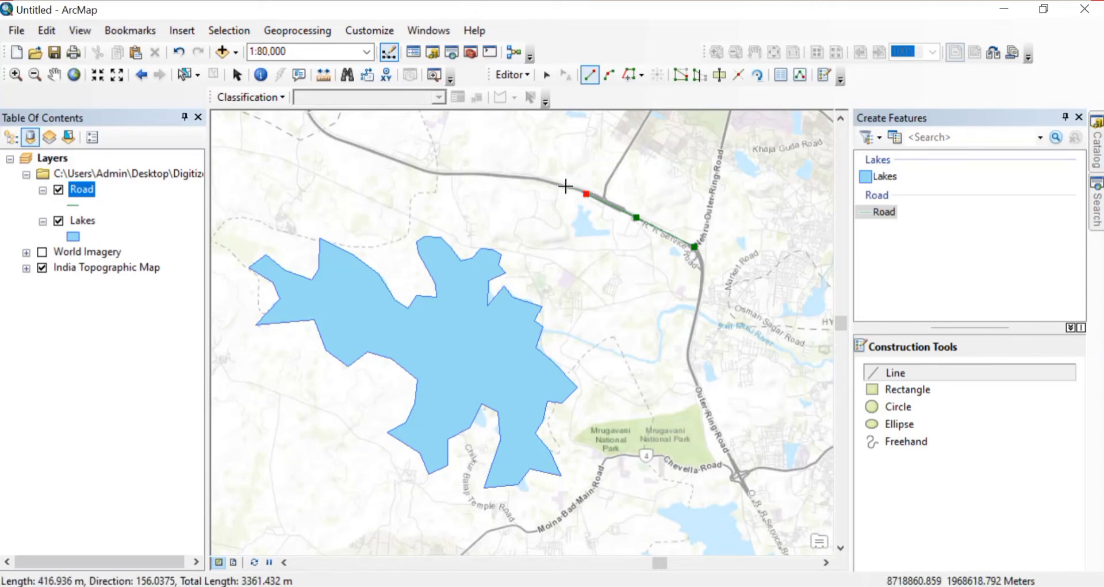
click(533, 180)
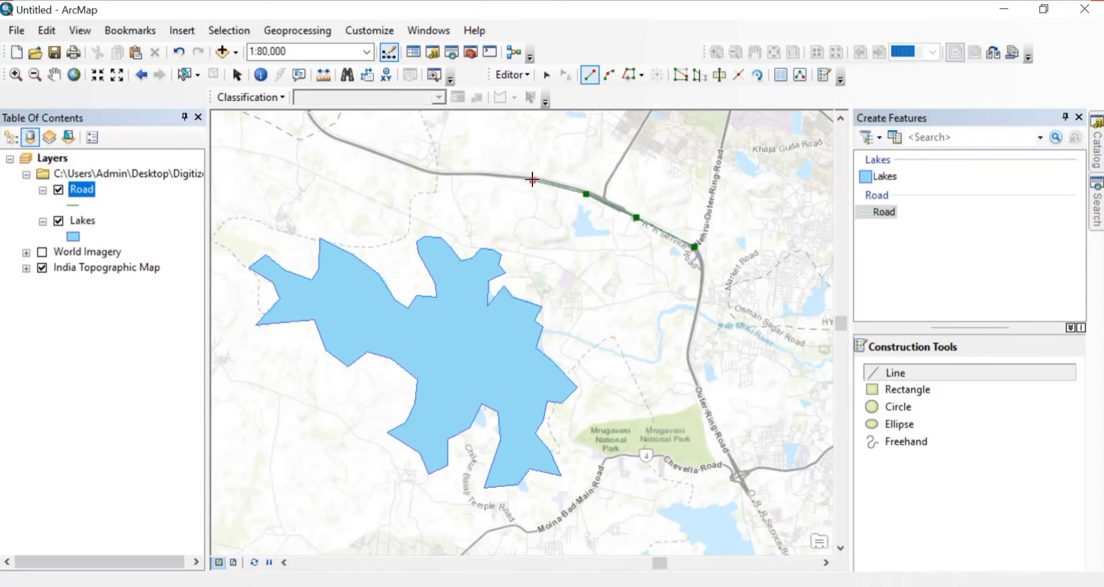
click(445, 174)
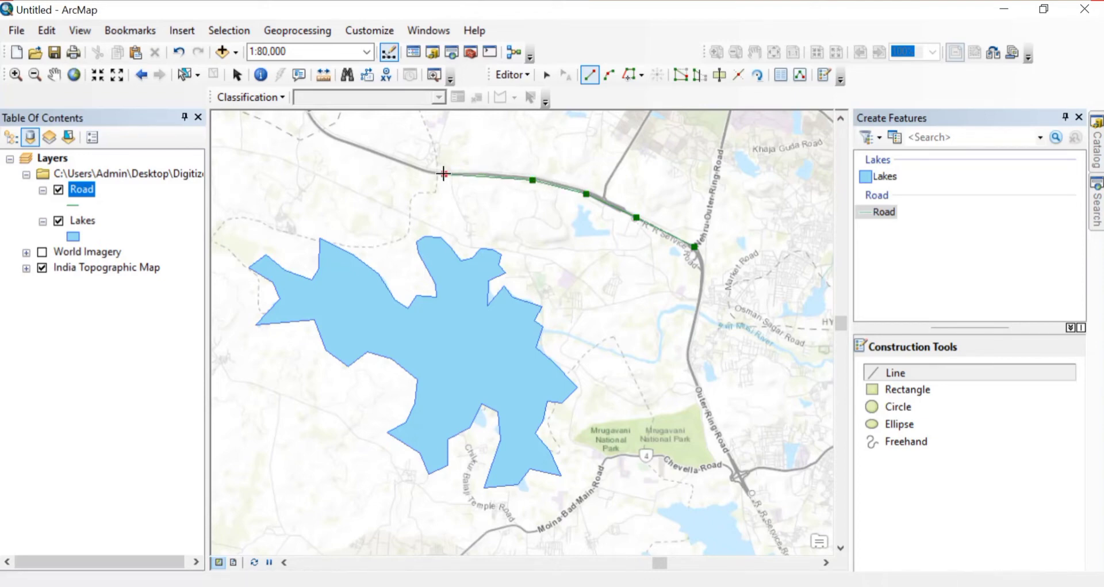
click(349, 142)
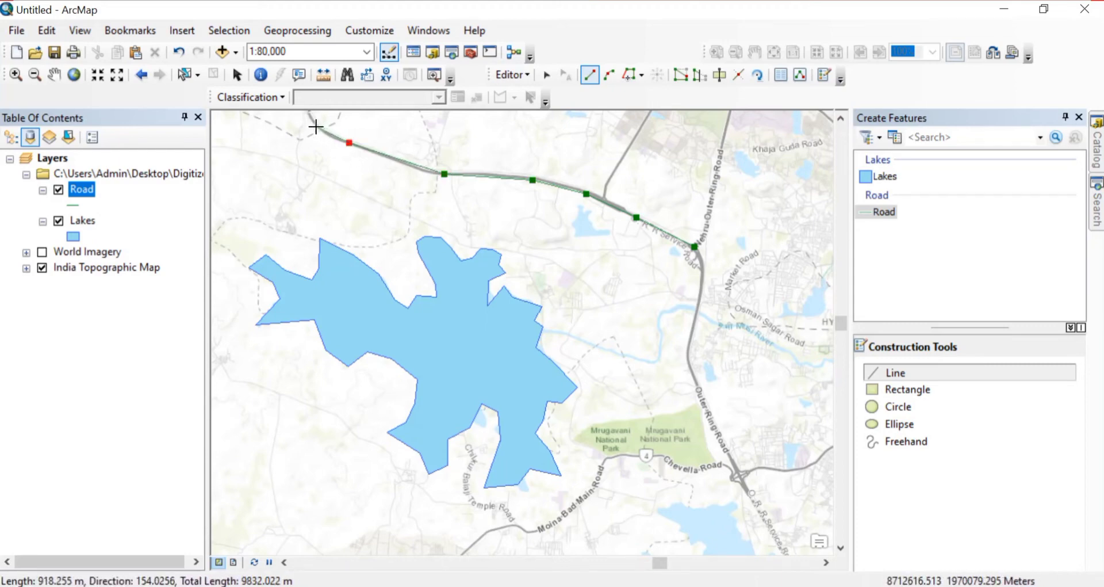
click(323, 133)
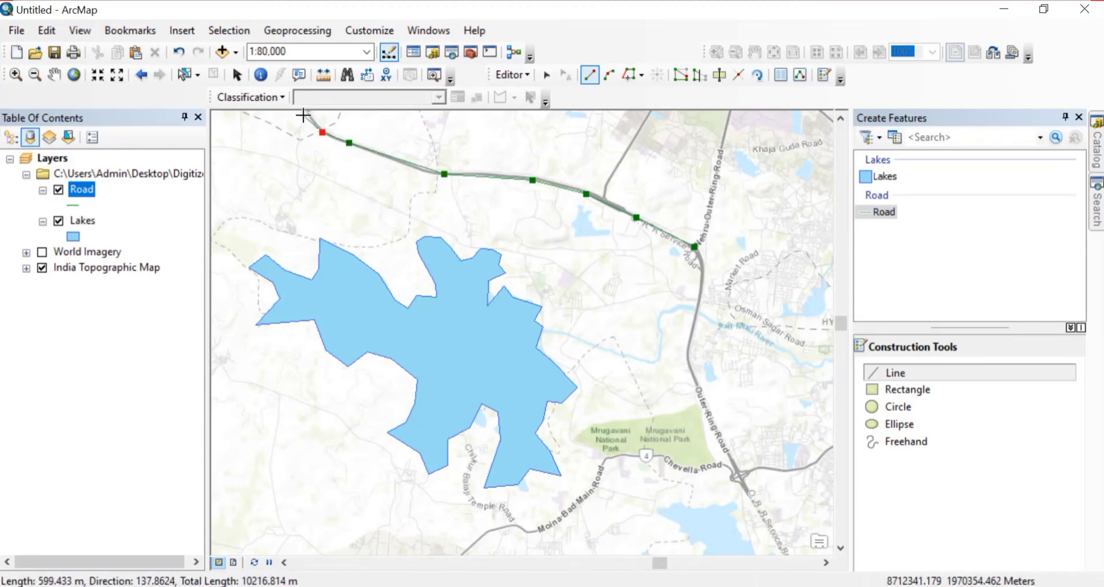
double_click(309, 115)
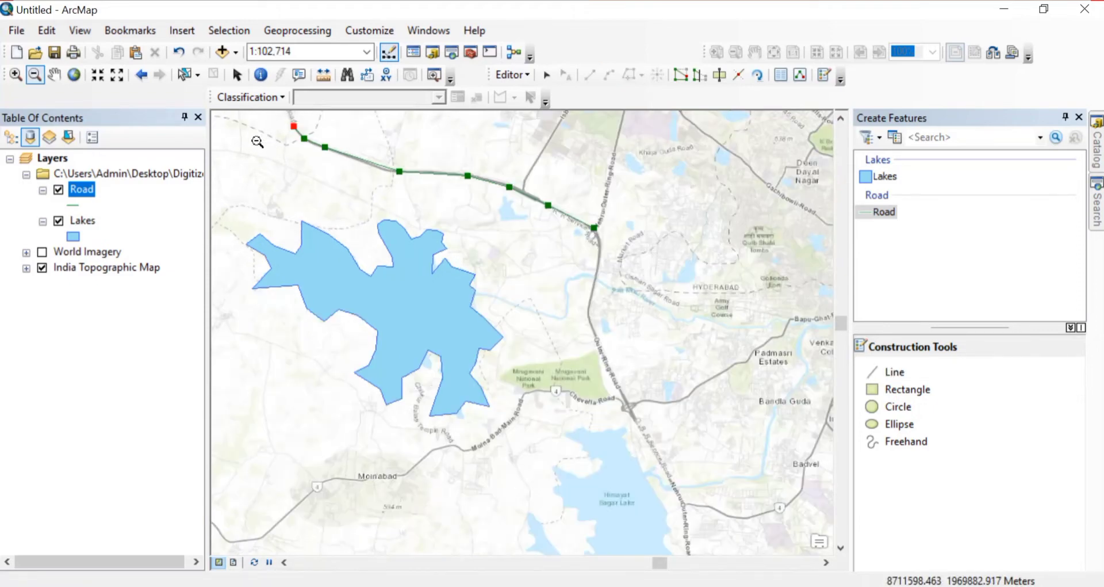
- Continue the Road line northward along Nehru Outer Ring Road from its last vertex and finish the sketch
drag(512, 375, 629, 452)
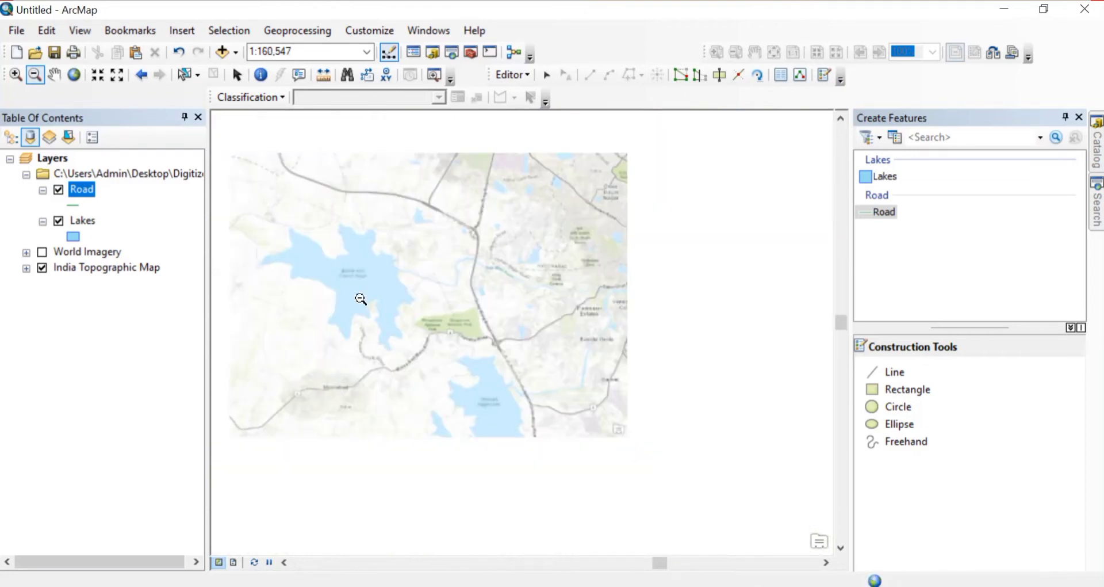
click(54, 75)
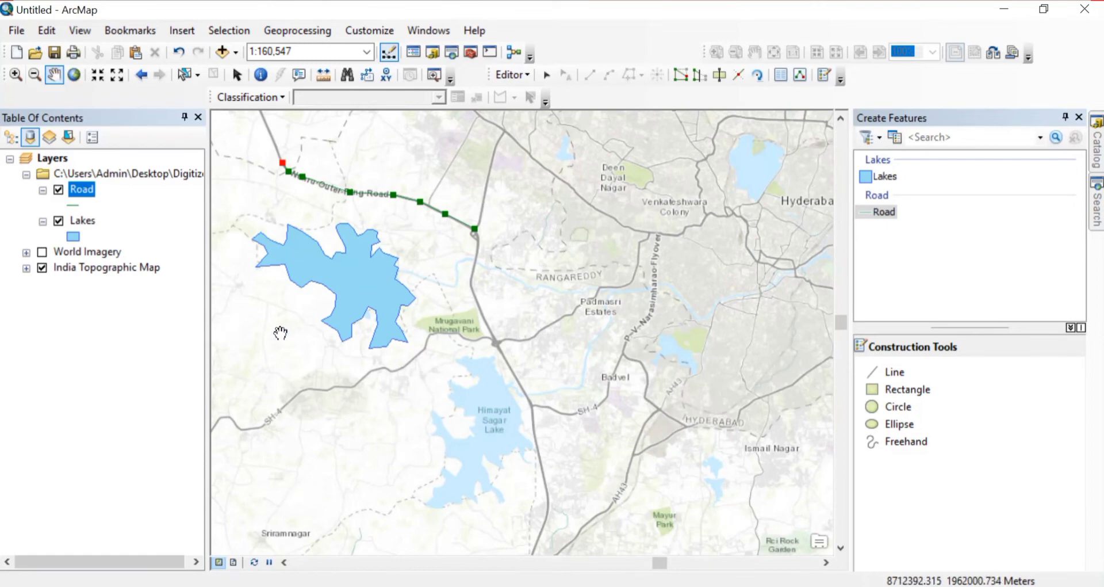
drag(279, 328, 525, 409)
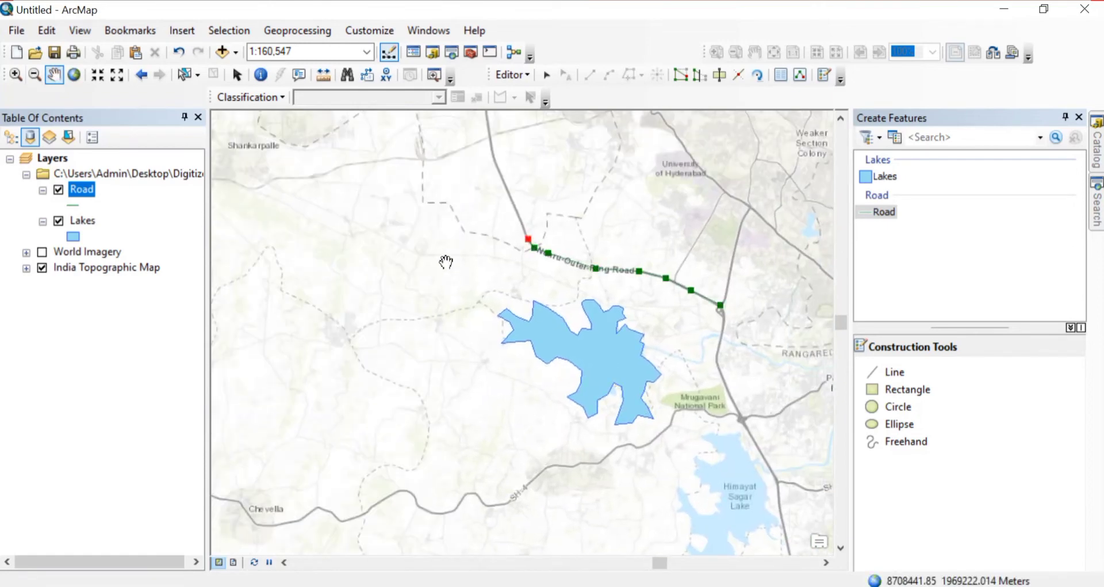
drag(432, 261, 276, 282)
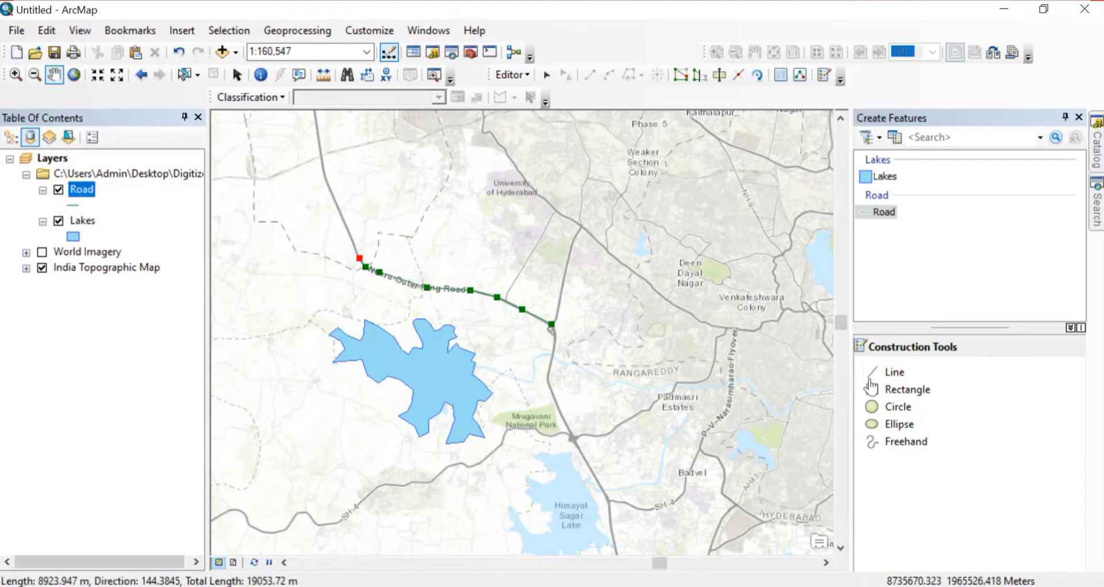
click(897, 373)
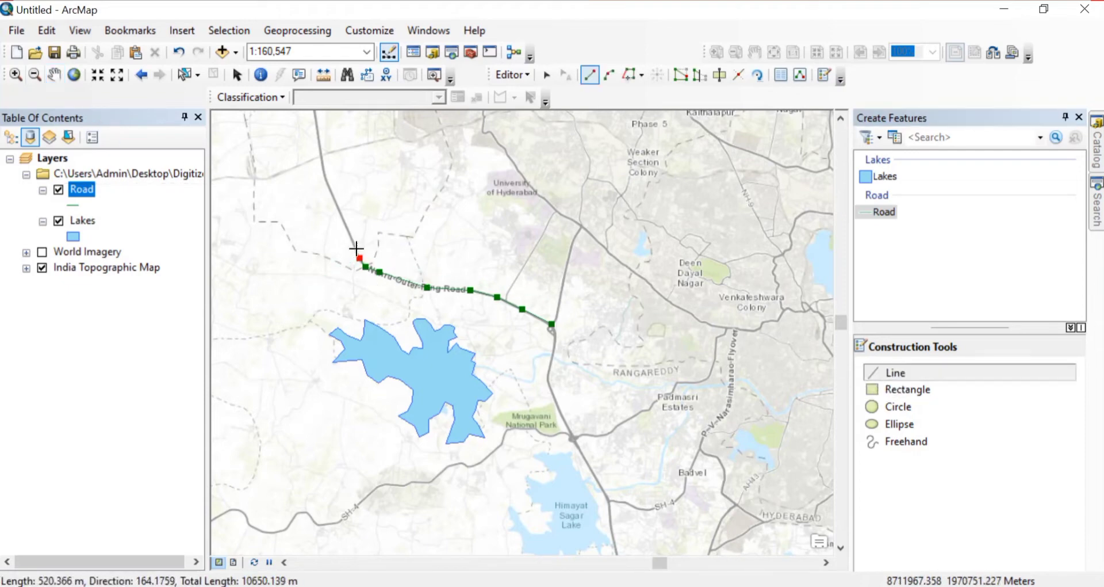
click(334, 201)
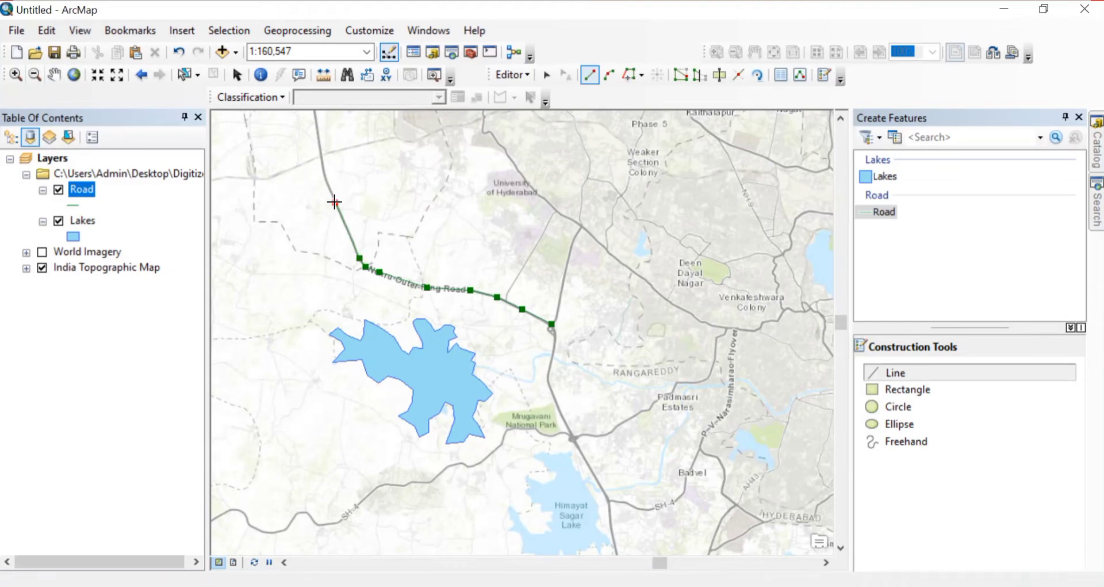
click(324, 172)
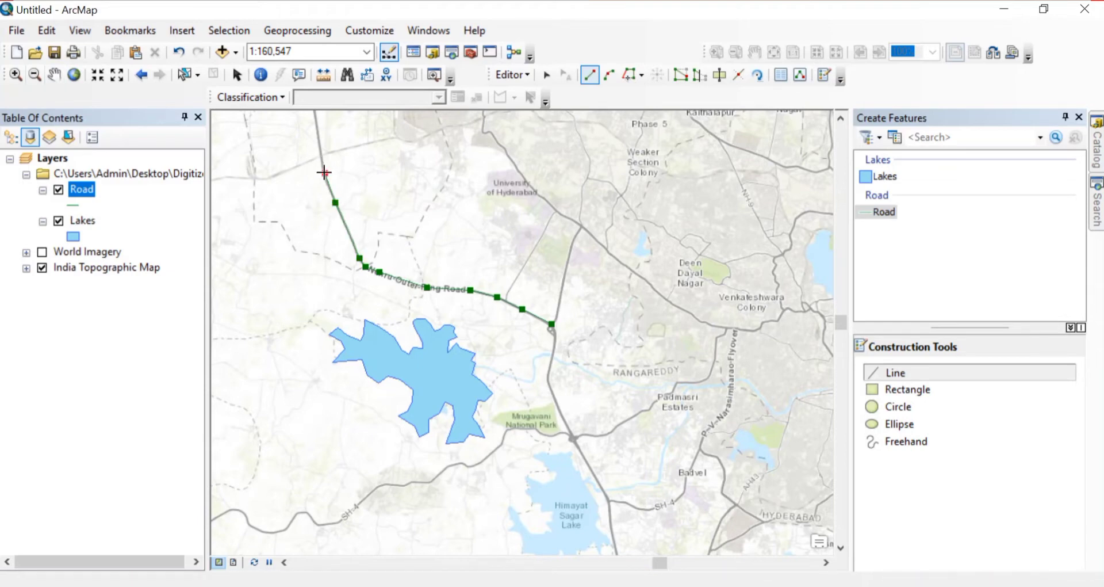
click(318, 138)
double_click(317, 138)
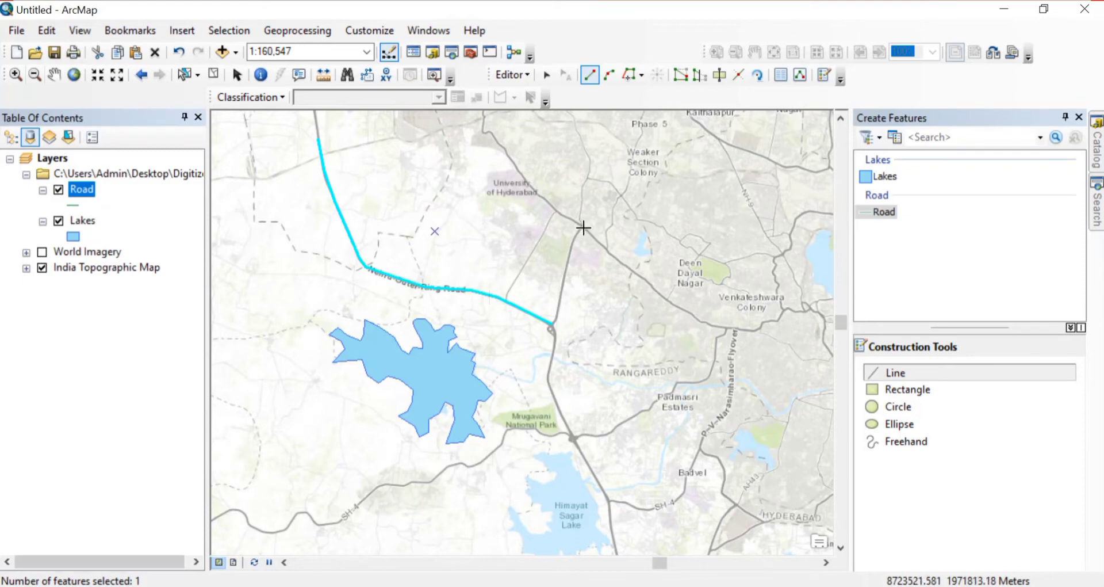
- Digitize a second Road line as a loop from the junction east of University of Hyderabad, south past Mrugavani National Park, through Padmasri Estates and back
click(584, 228)
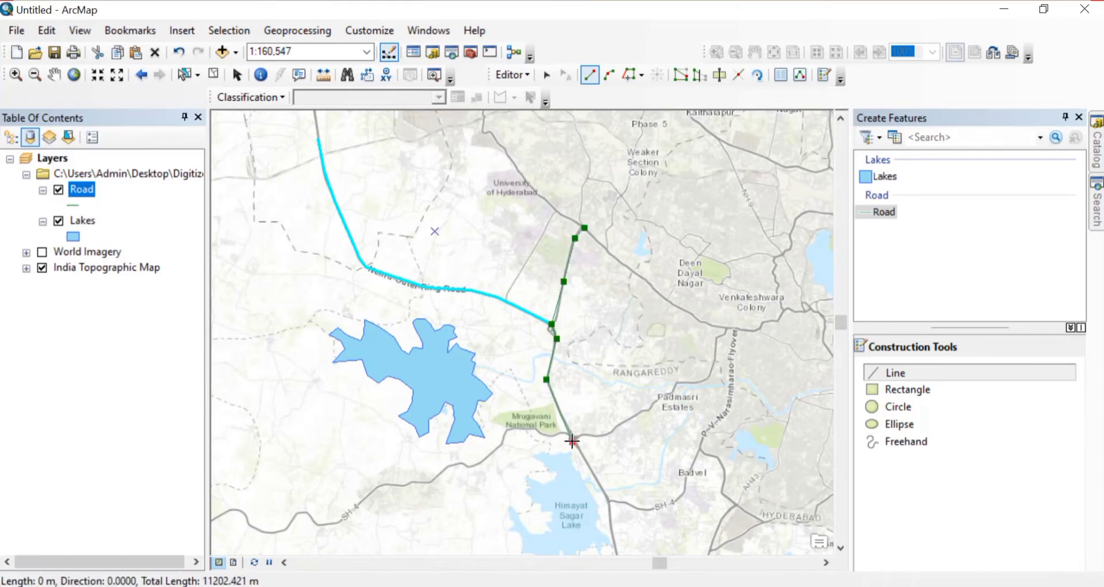
click(585, 434)
click(605, 436)
click(630, 418)
click(648, 410)
click(659, 397)
click(676, 394)
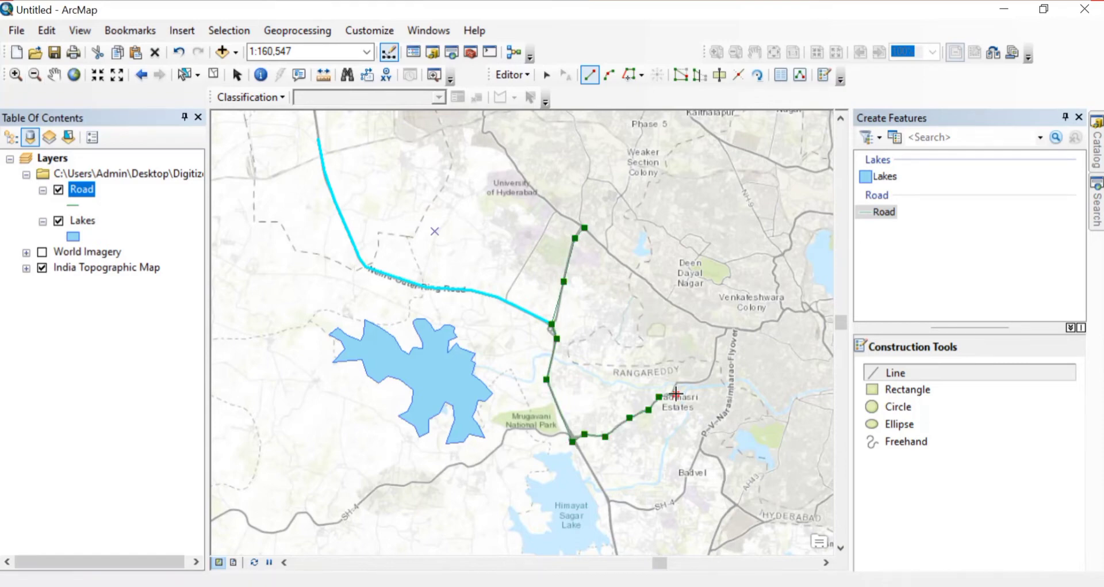
click(679, 383)
click(702, 384)
double_click(585, 228)
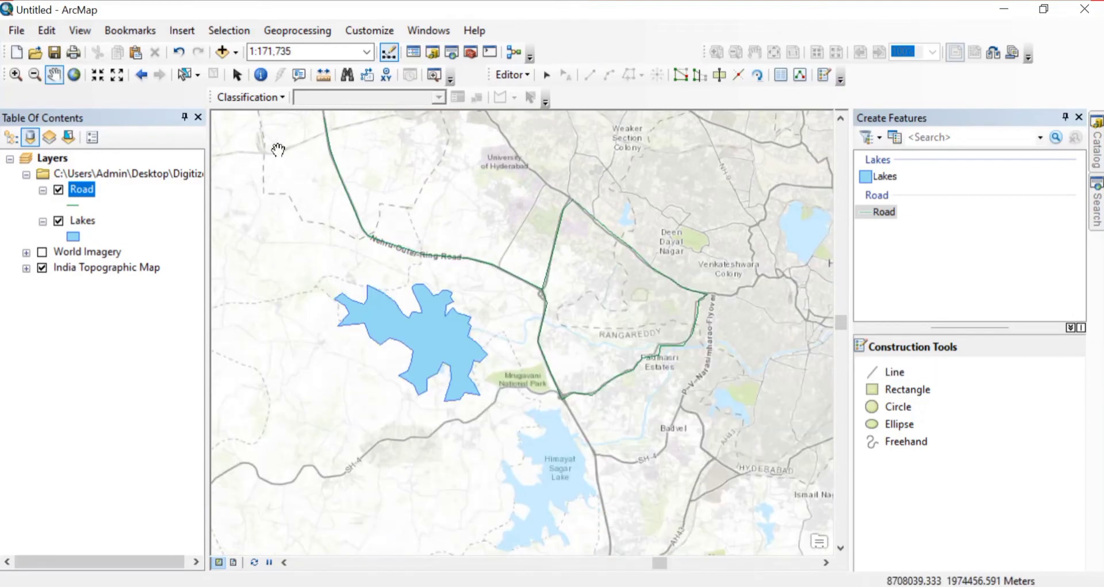
- Stop the edit session and save the edits to the Road layer
click(513, 74)
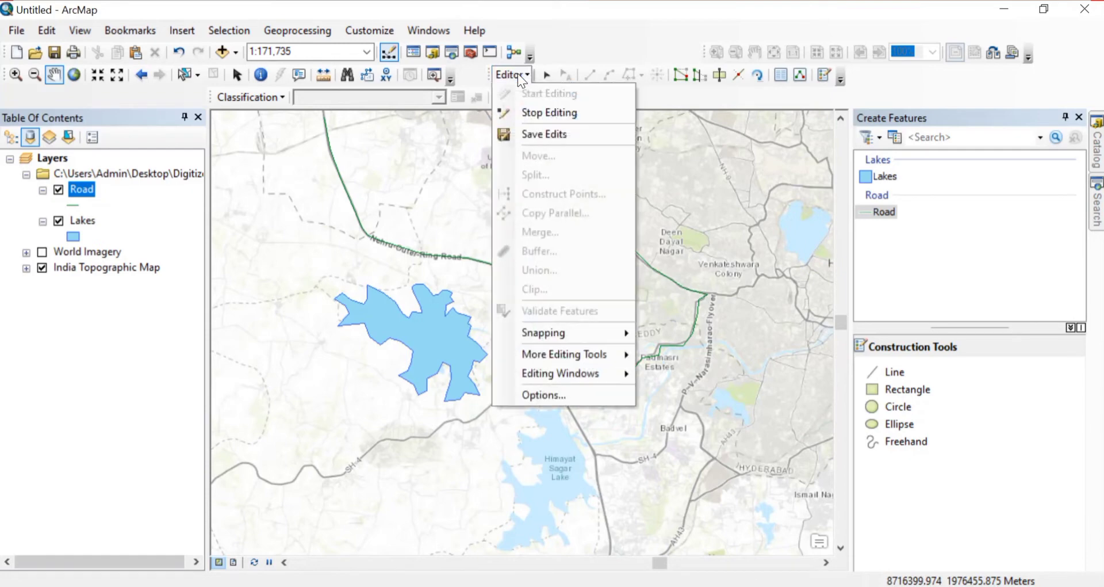
click(540, 112)
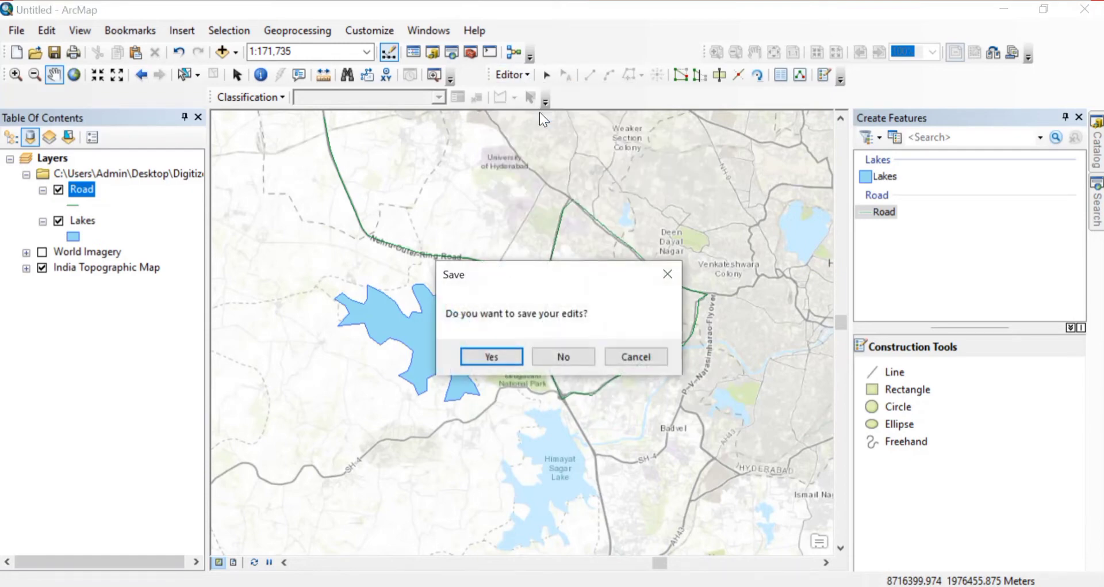
click(495, 352)
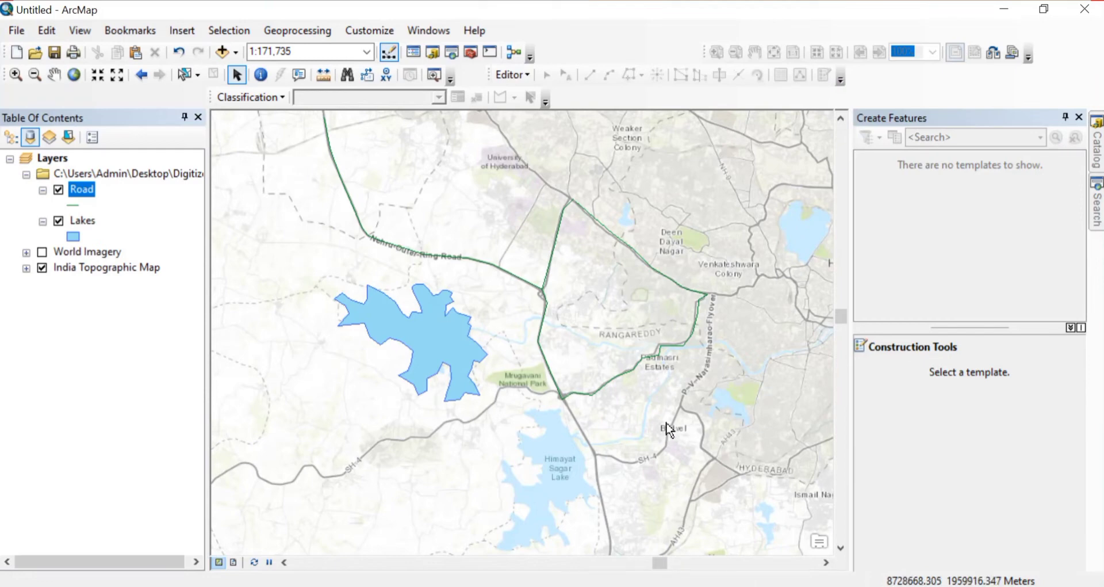
- Open the Lakes layer's attribute table, move it aside and narrow its window
click(86, 220)
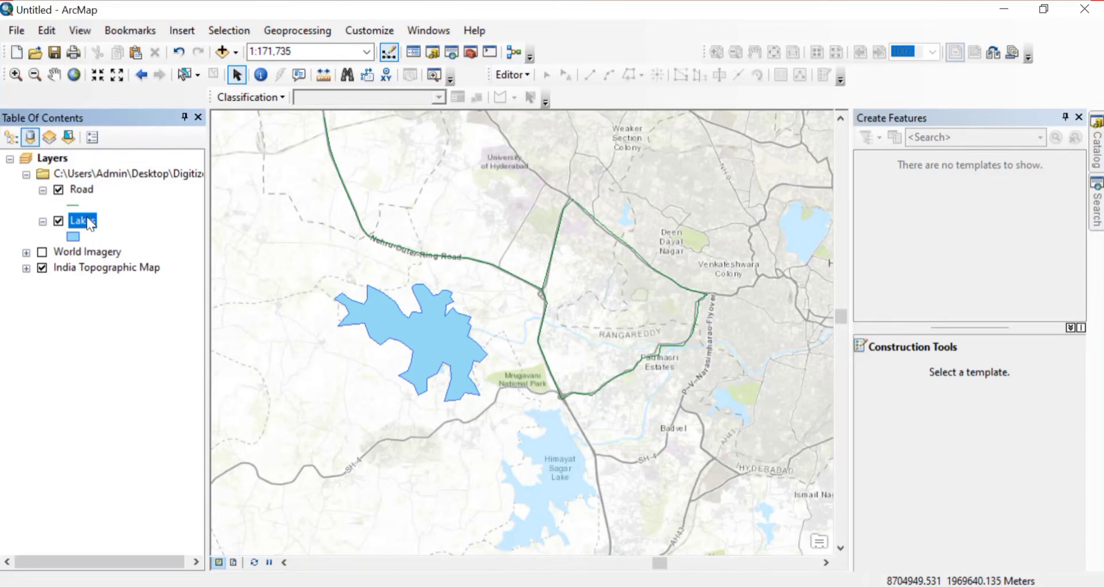
right_click(90, 224)
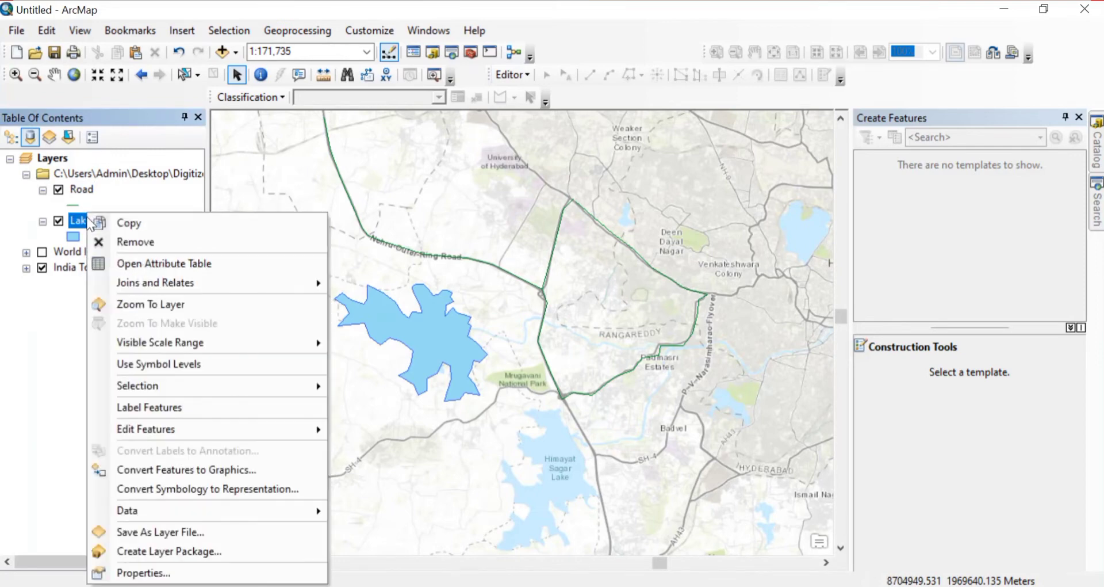
click(164, 268)
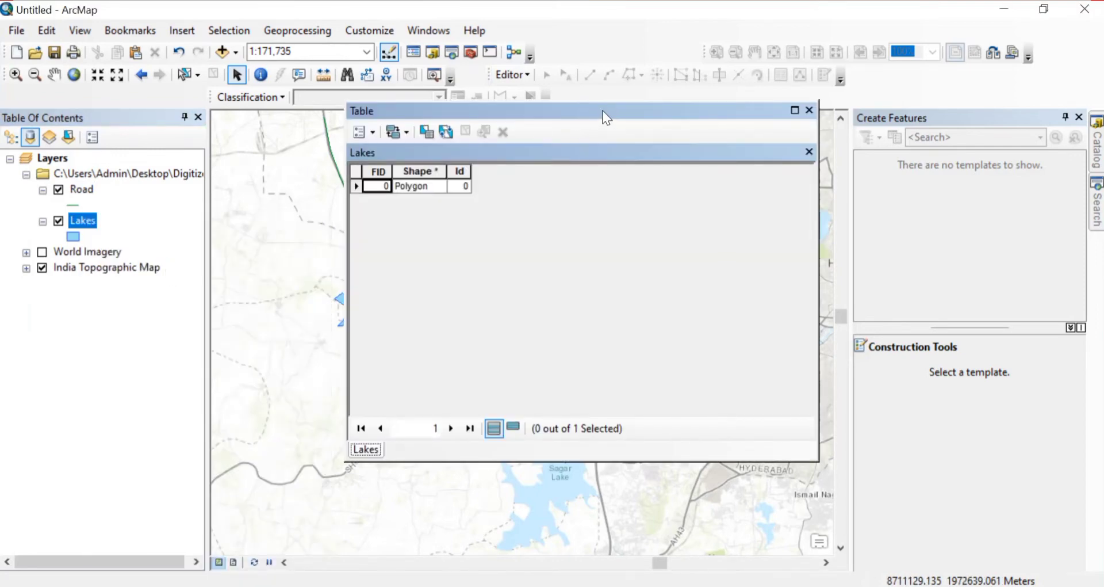
drag(613, 107, 661, 116)
click(647, 104)
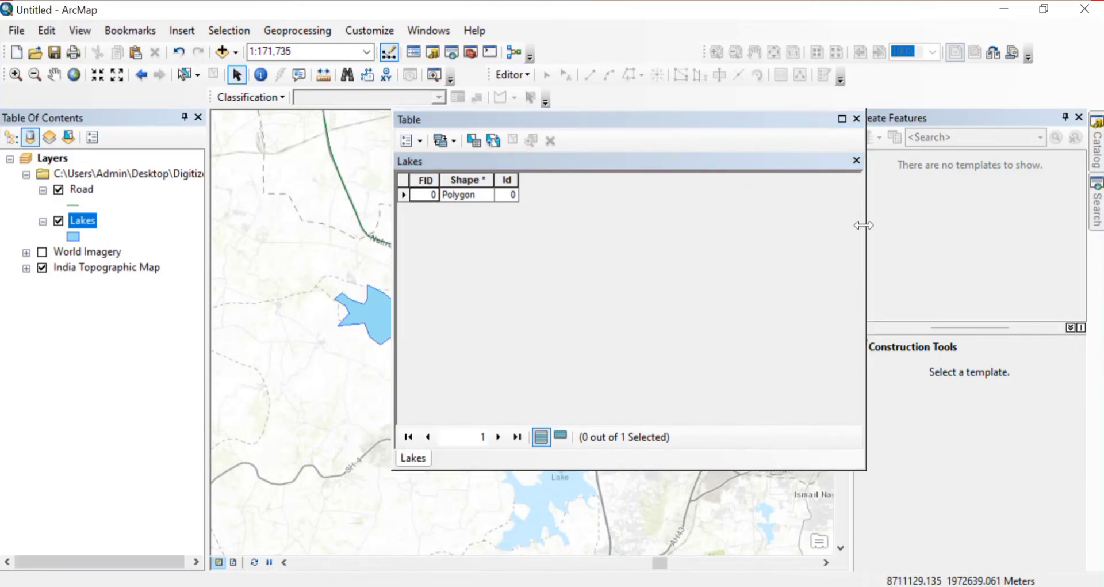
drag(861, 224, 553, 234)
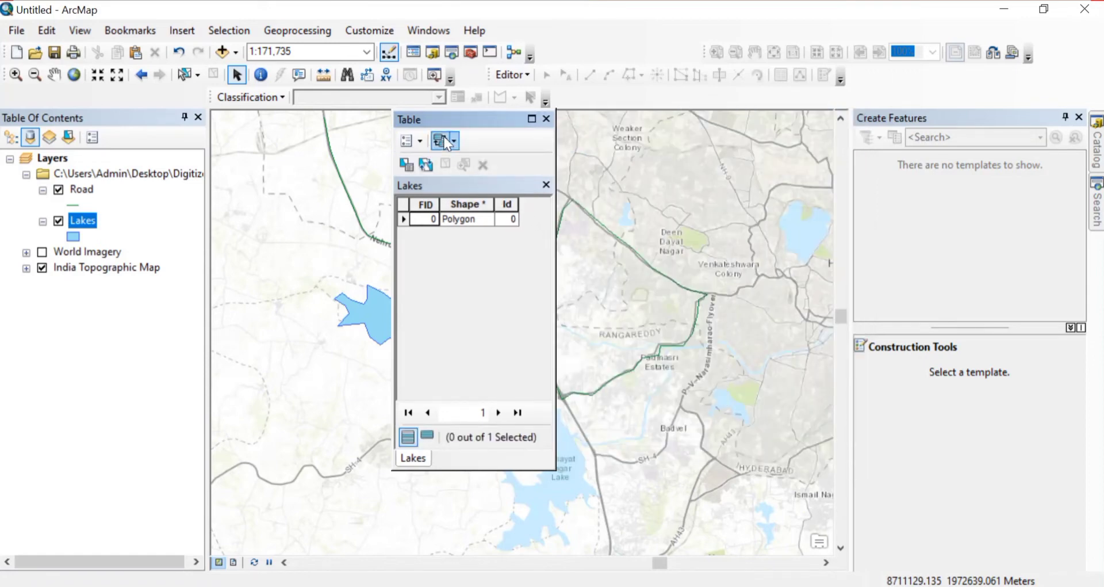
- Add a Text field called Name with length 50 to the Lakes table and widen the table window to show it
click(418, 140)
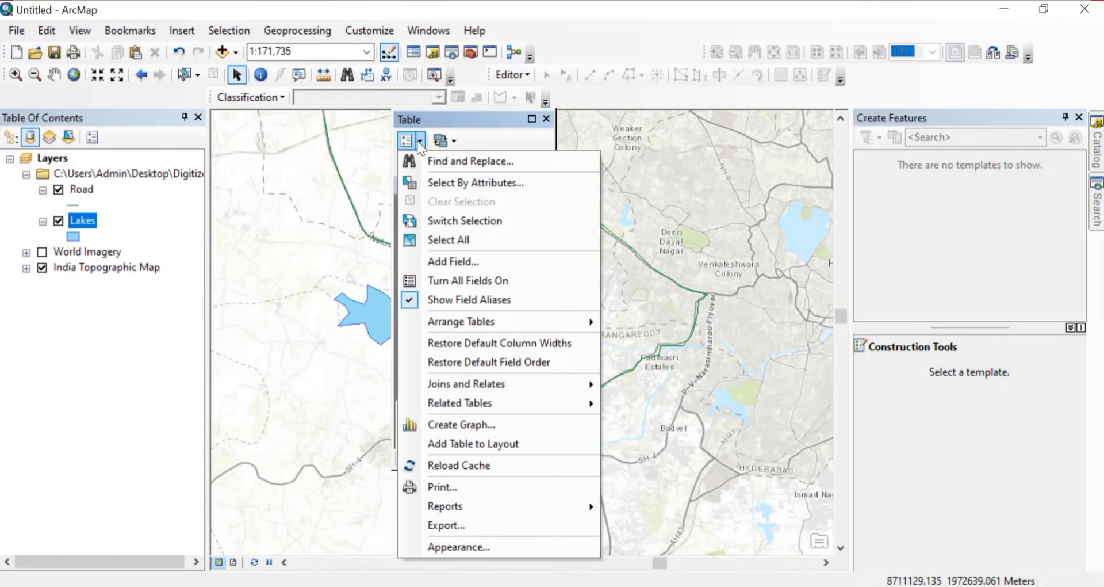
click(459, 260)
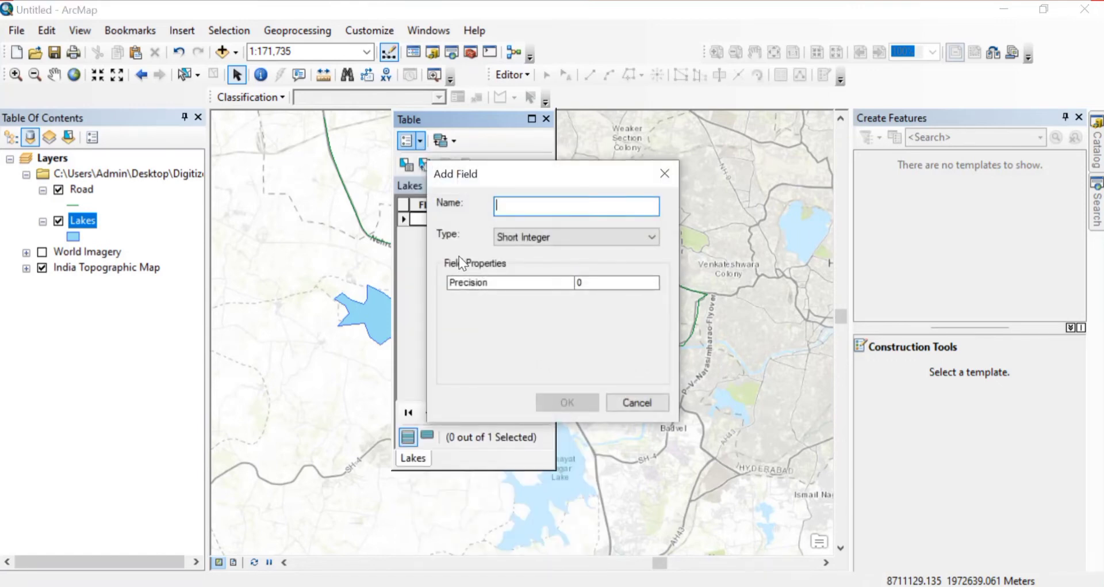
text(Name)
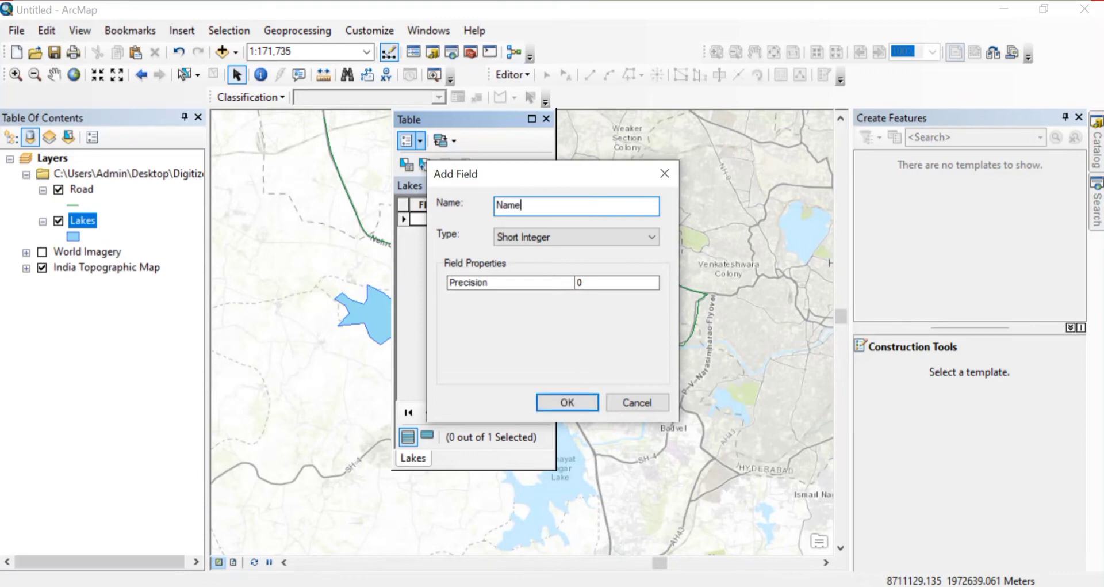
click(553, 238)
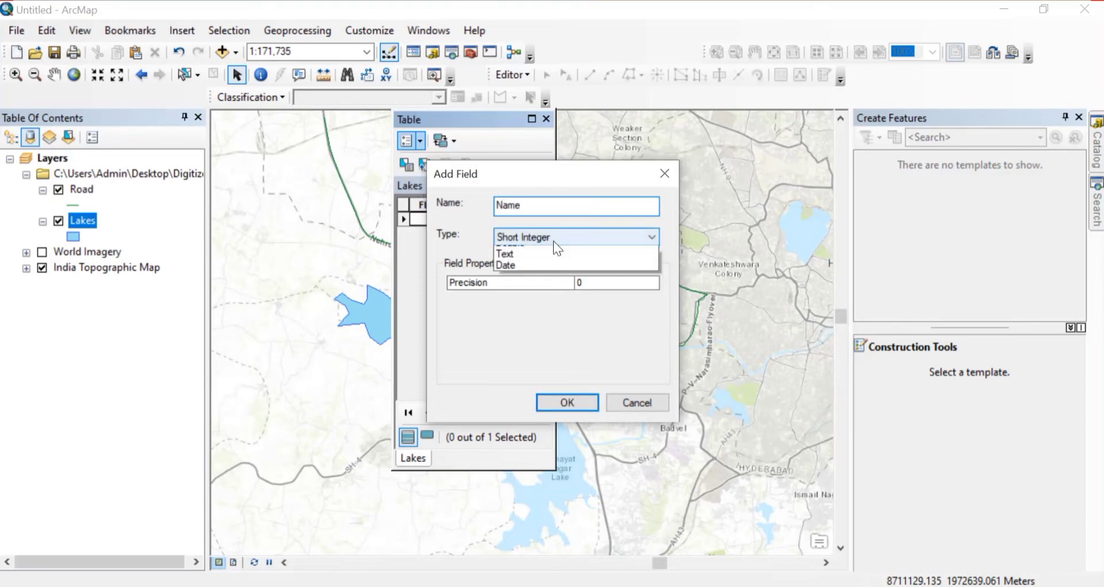
click(544, 296)
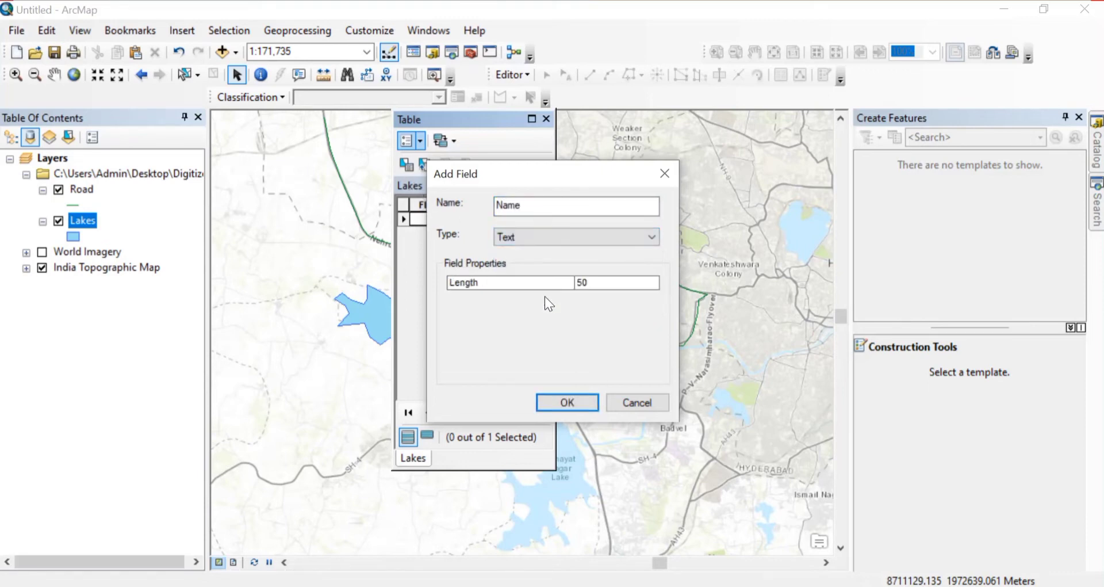
click(569, 405)
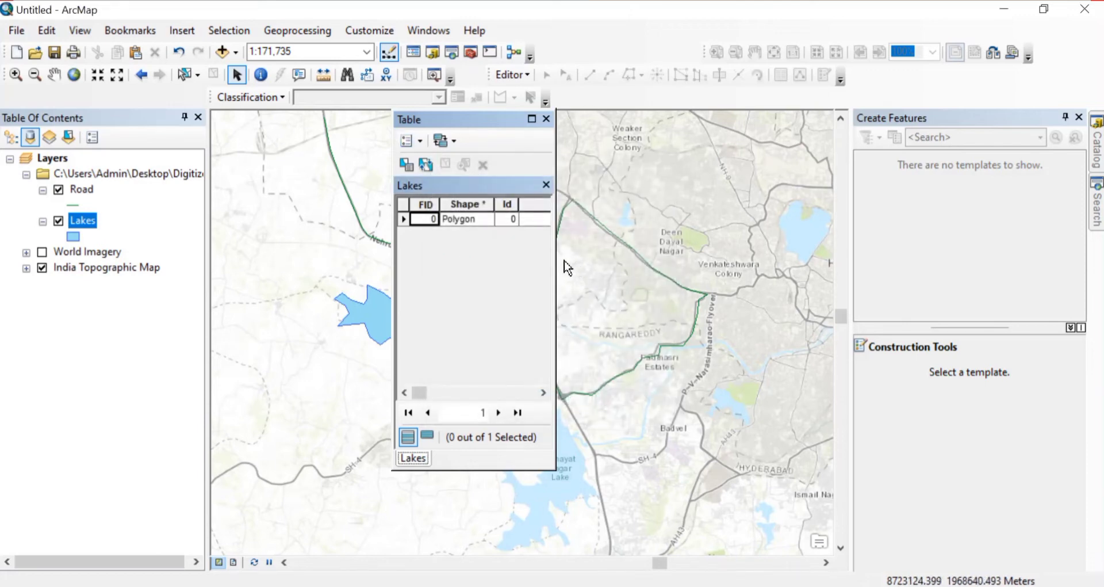
drag(555, 260, 648, 260)
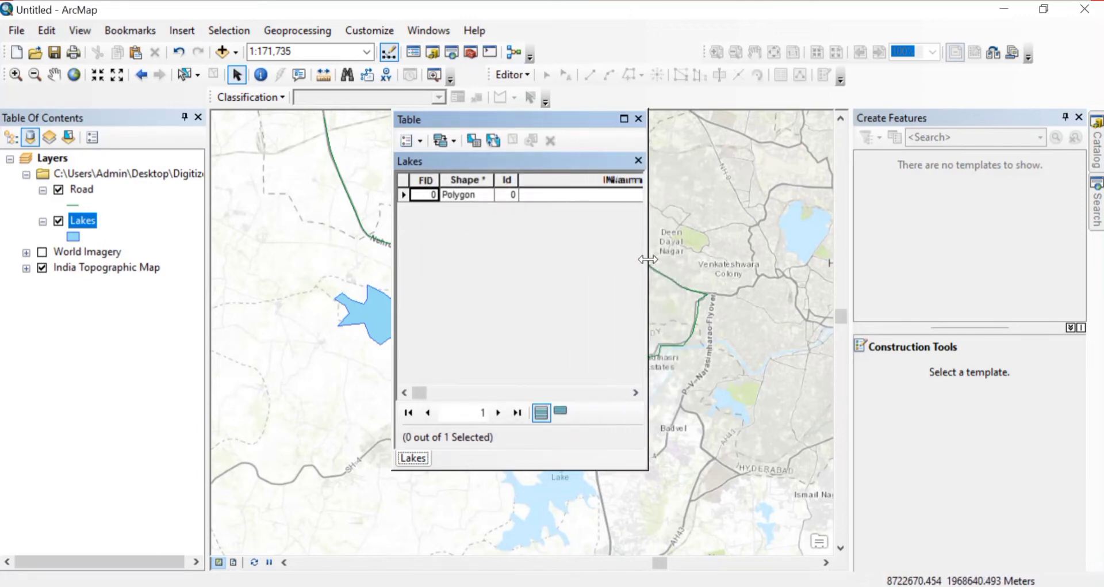
- Start an edit session and enter Osman Sagar Lake in the Name field of the Lakes polygon's record
click(589, 192)
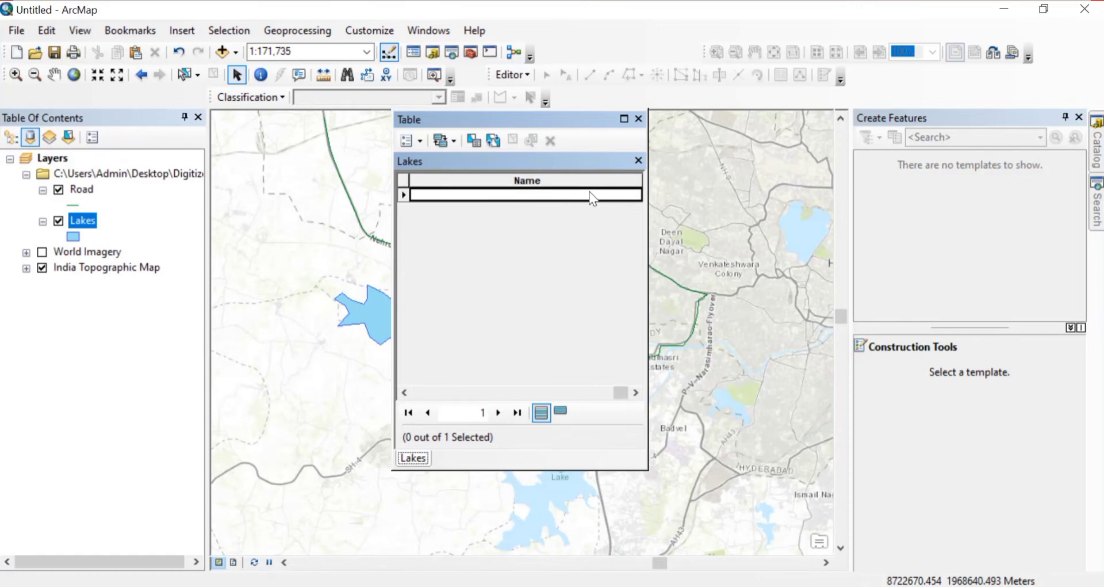
click(527, 75)
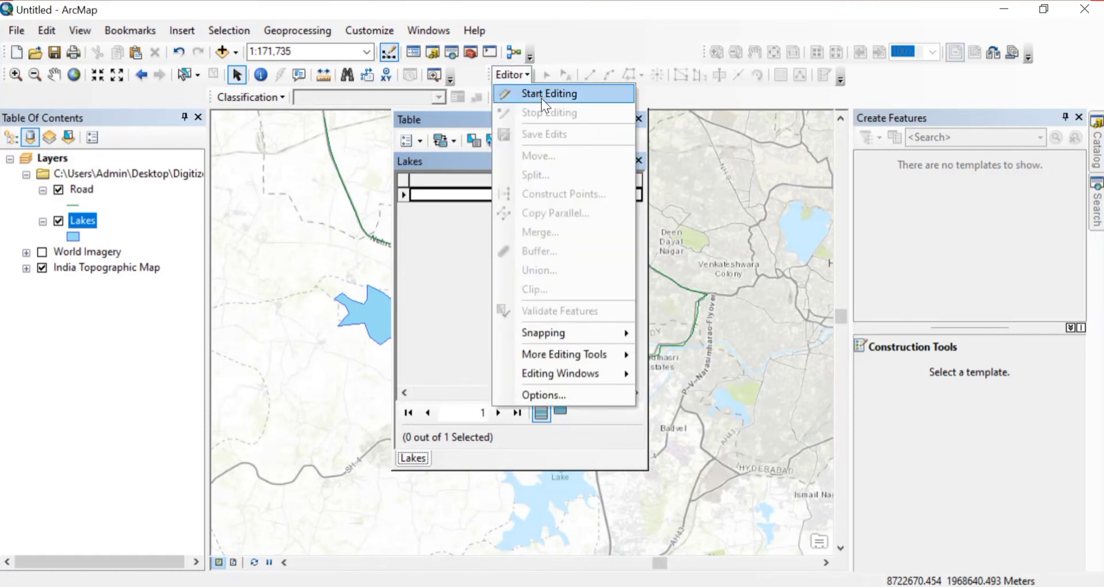
click(540, 96)
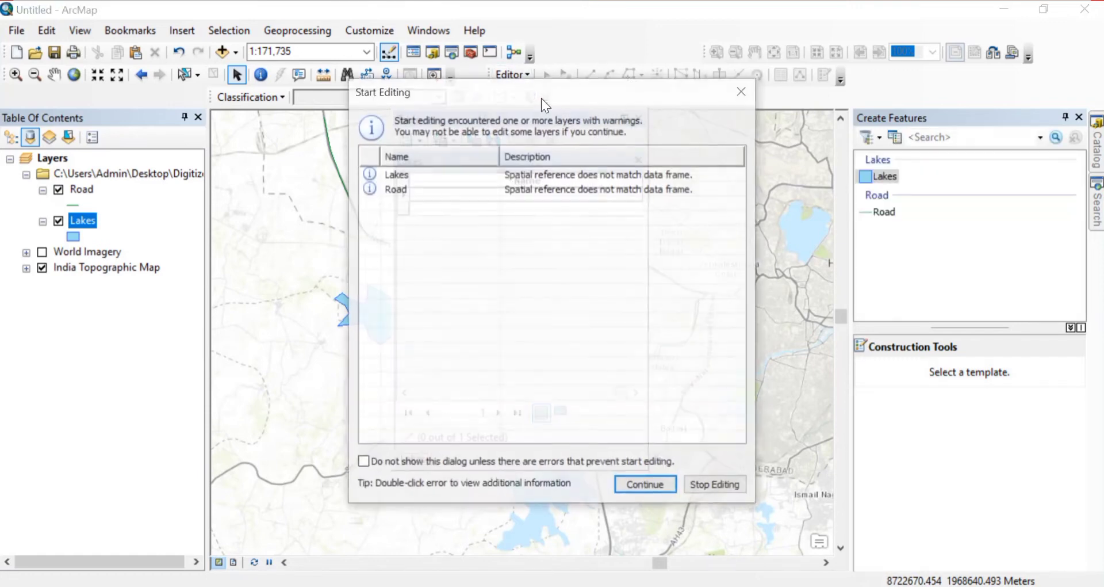
click(529, 174)
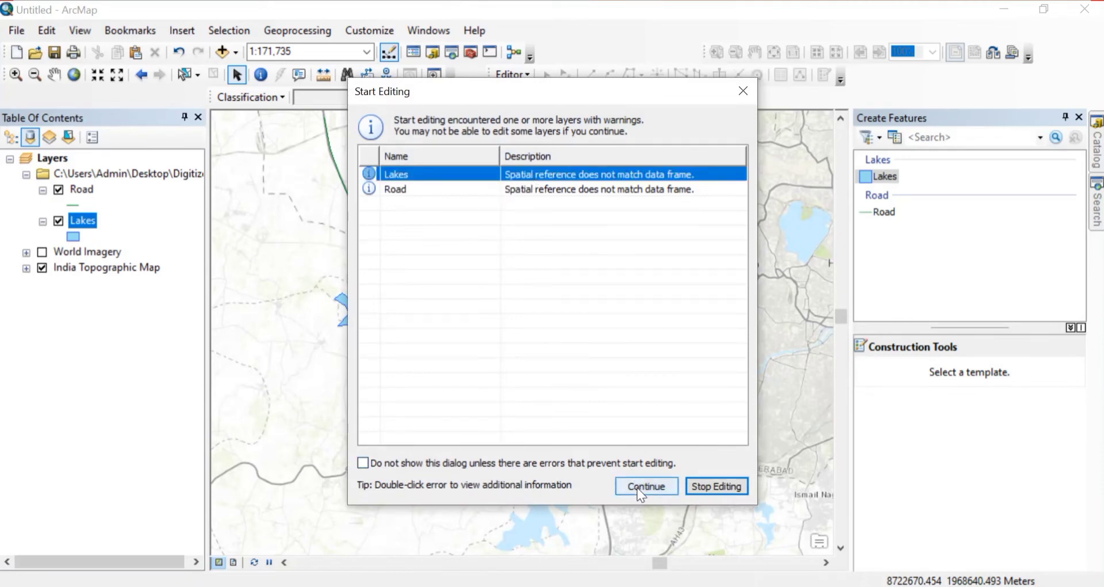
click(639, 488)
click(530, 192)
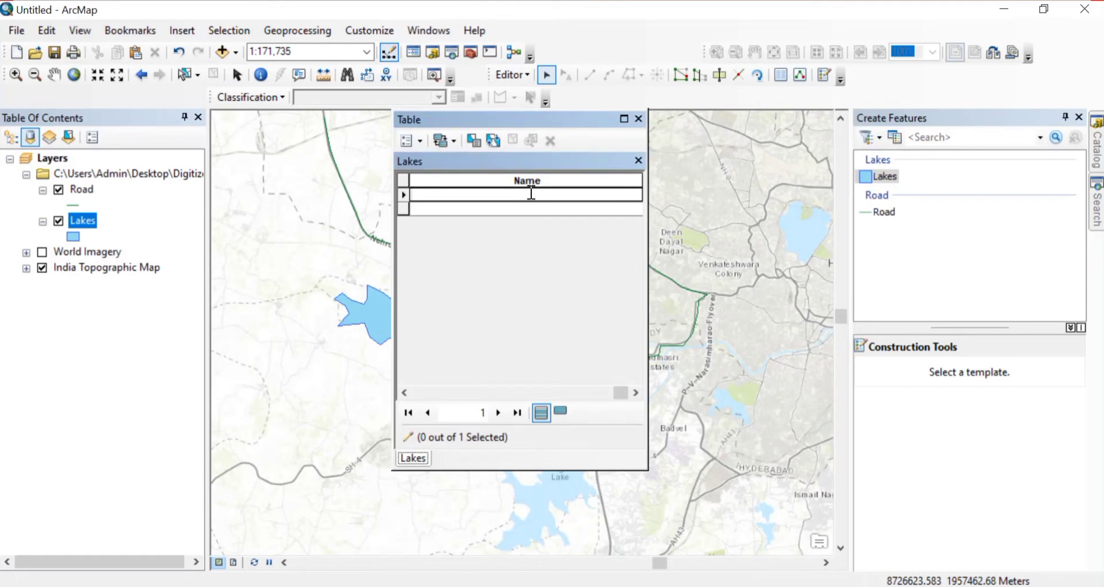
text(Osman Sagar Lake)
- Stop the edit session, save the edits to the Lakes layer and close its attribute table
click(523, 76)
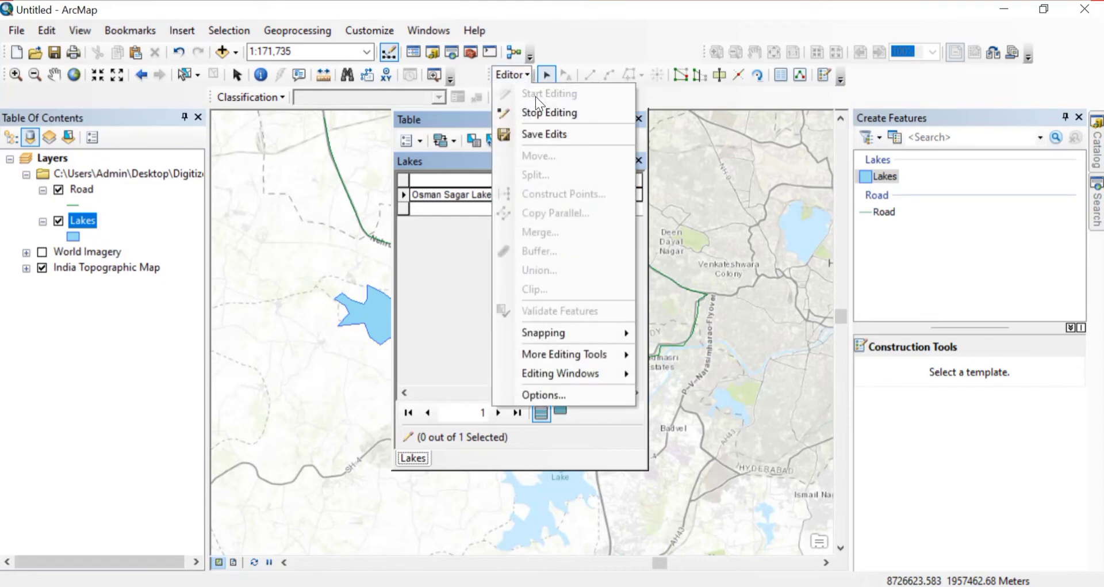
click(547, 115)
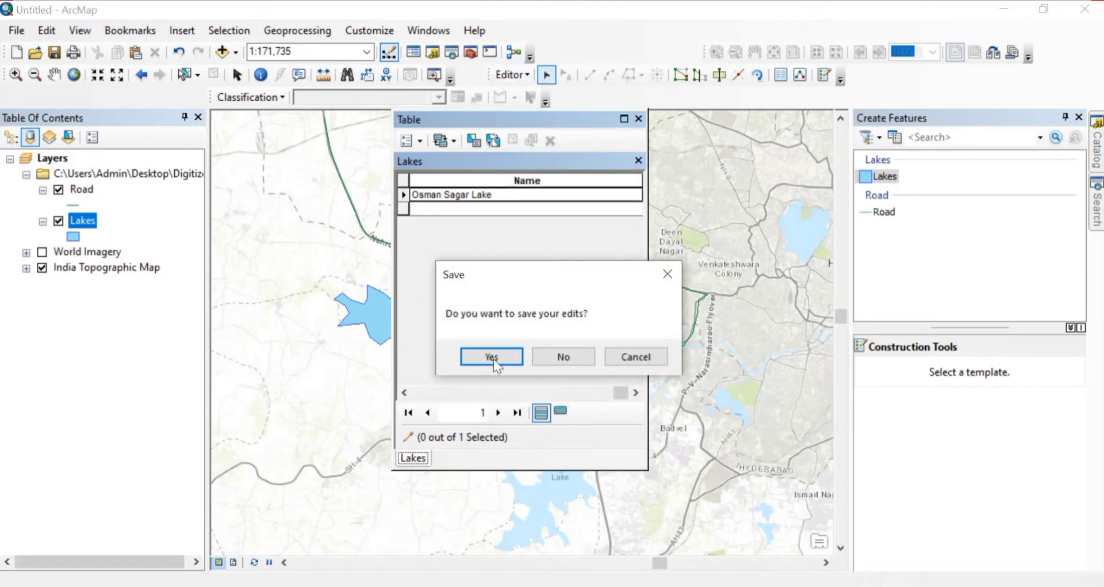
click(492, 356)
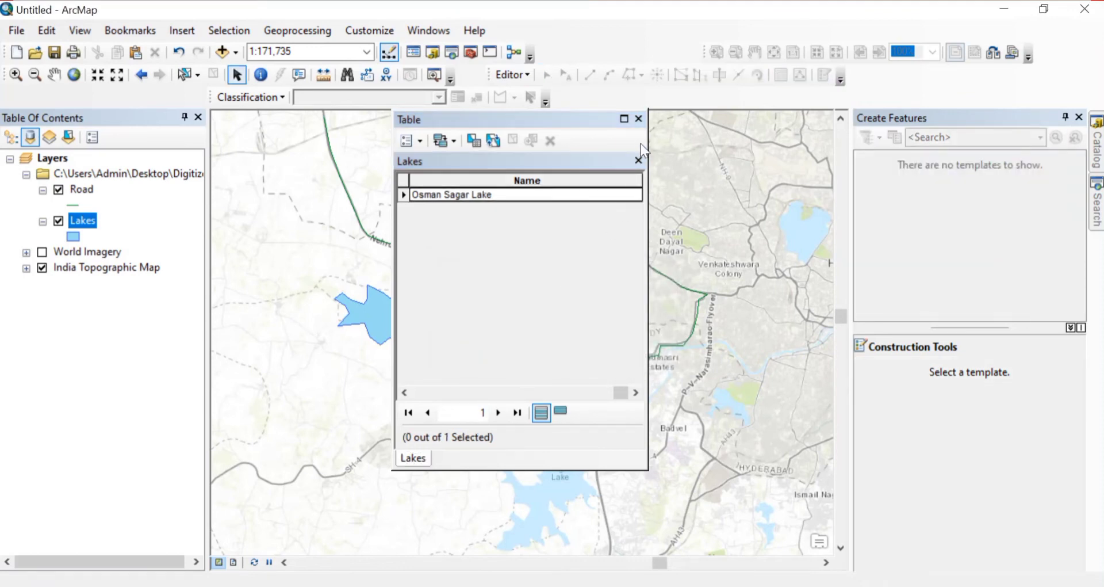
click(638, 118)
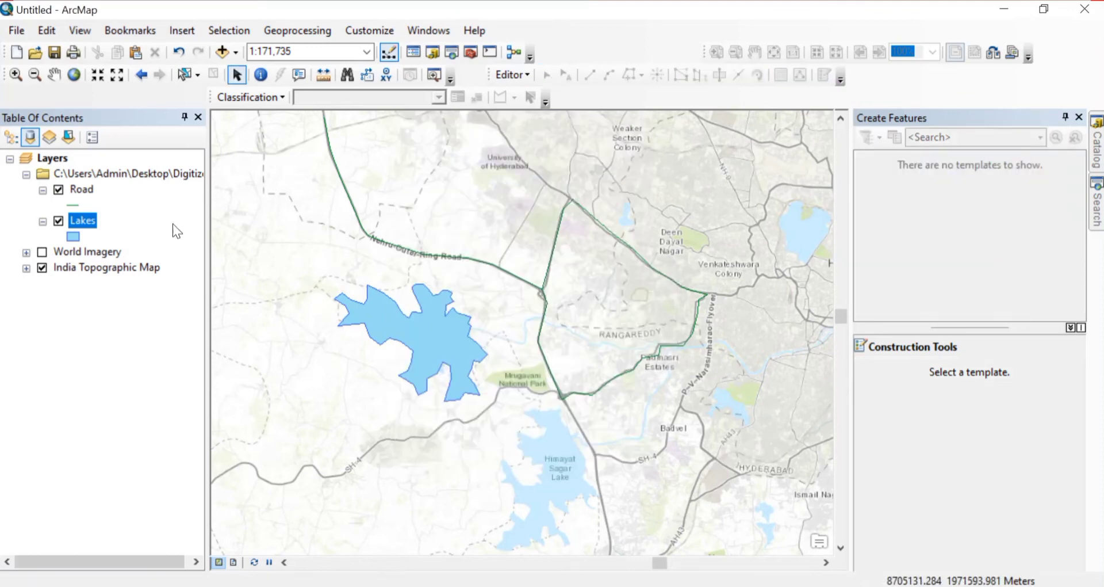
- Turn on labels for the Lakes layer and set its label field to Name
right_click(94, 225)
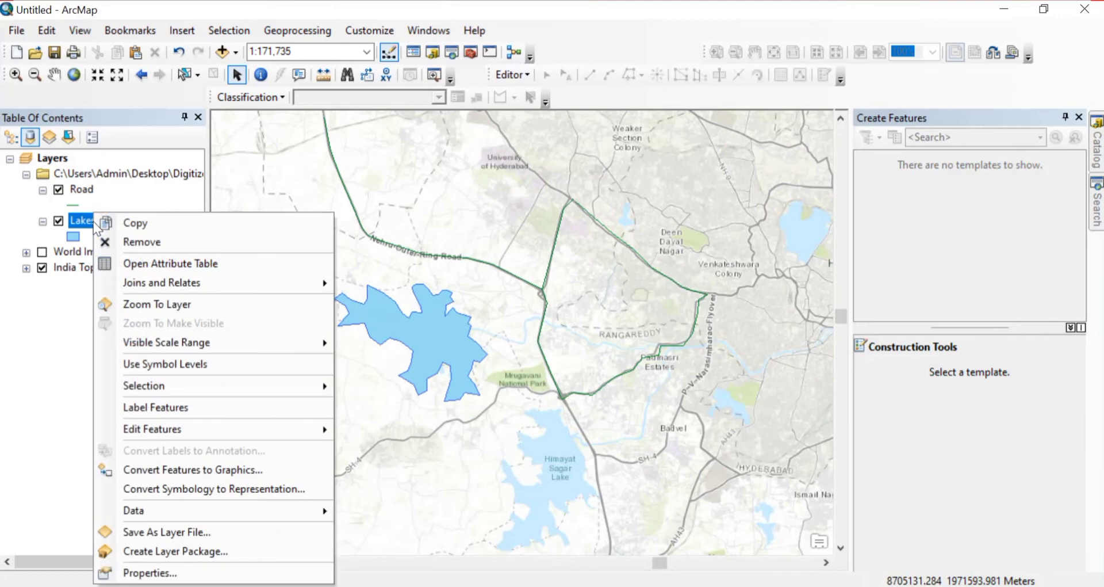
click(178, 407)
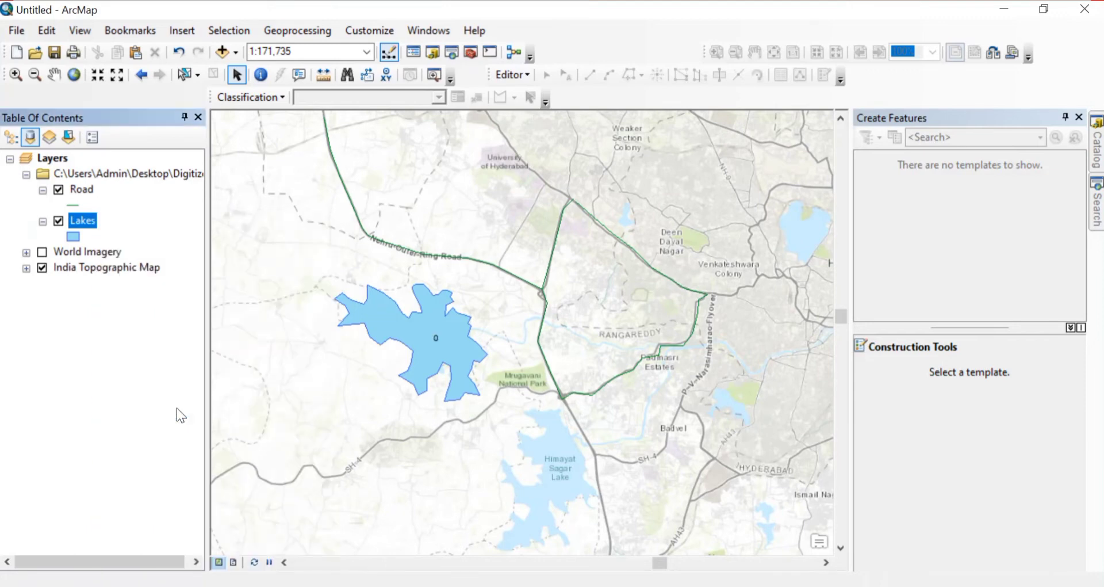
right_click(88, 224)
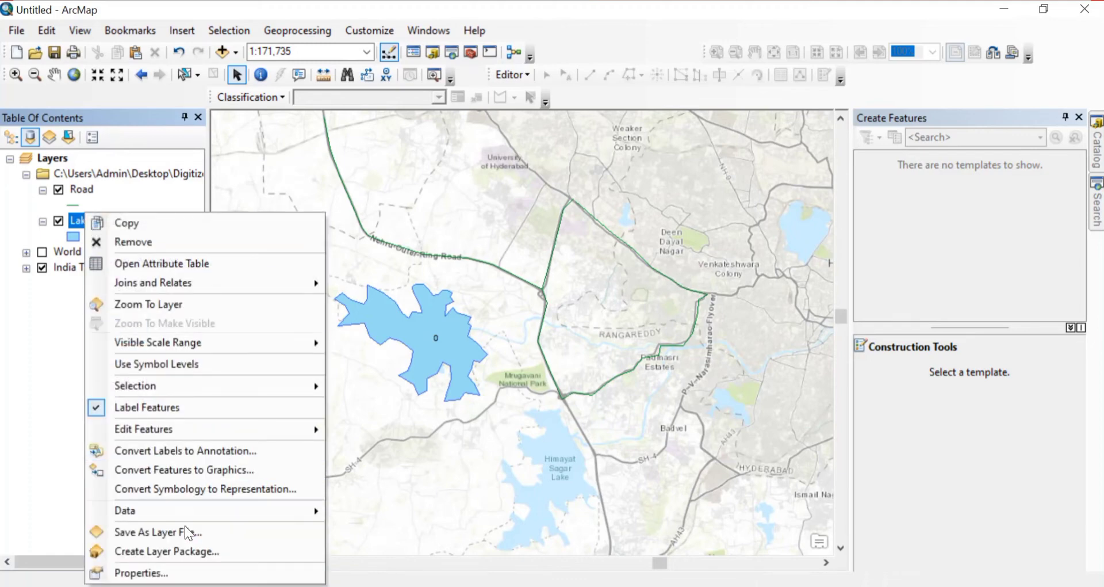
click(148, 573)
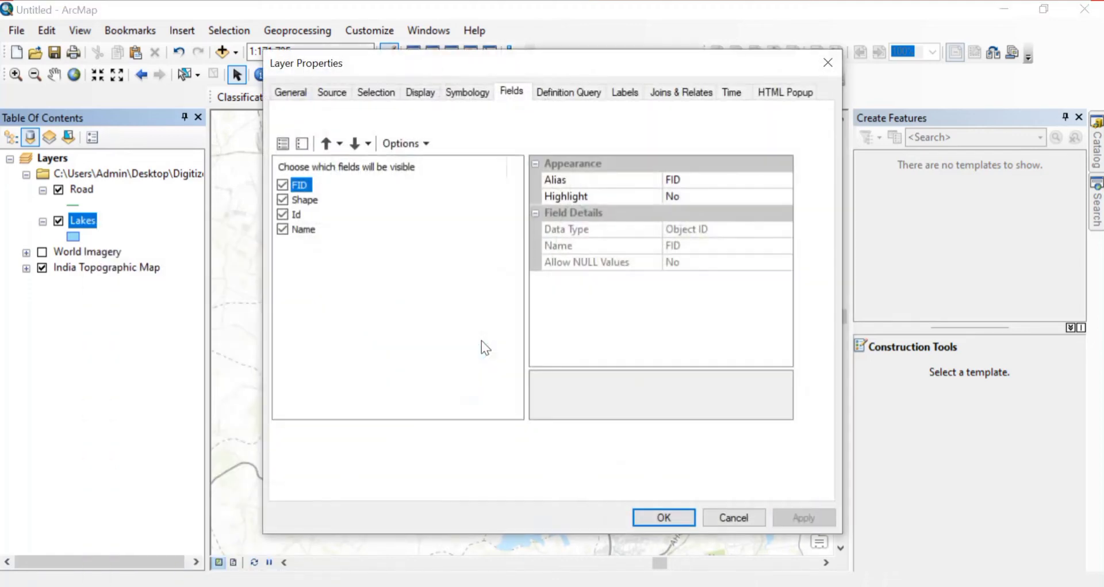
click(625, 96)
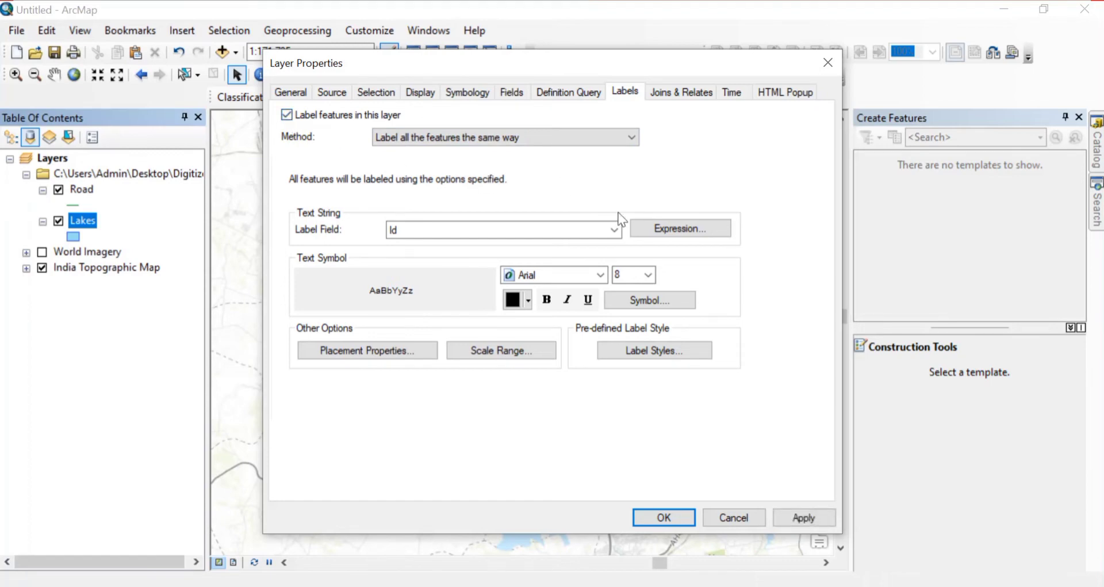
click(614, 233)
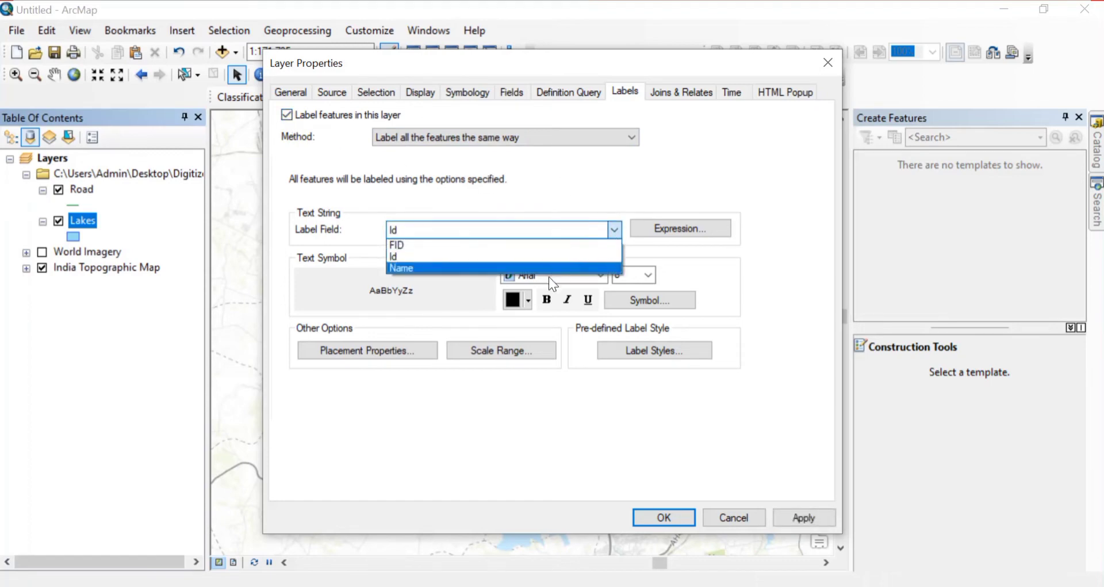
click(582, 267)
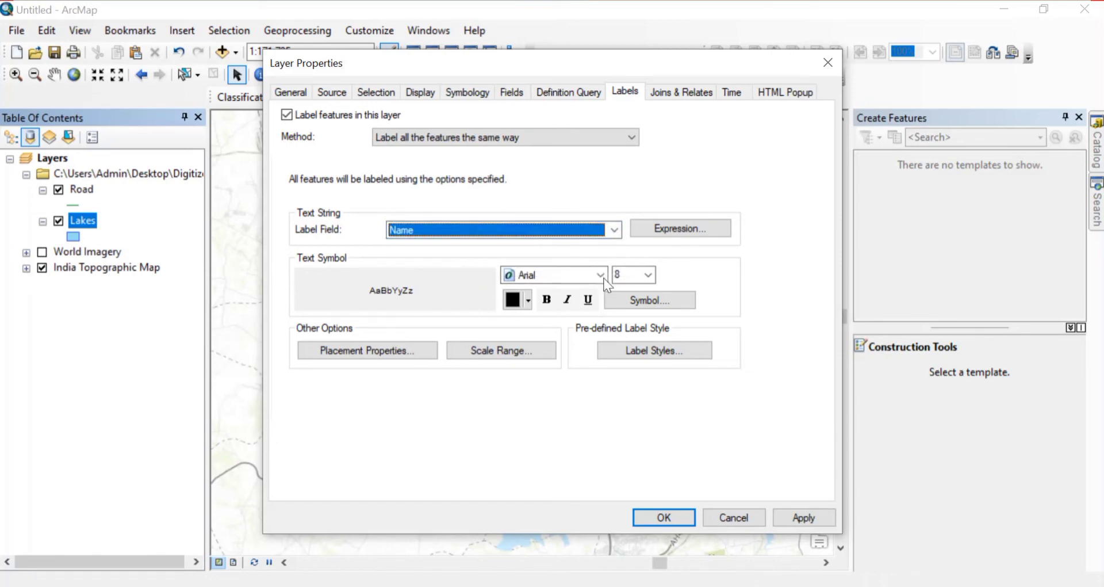
- Format the Lakes labels as Times New Roman, size 12, bold and yellow, and apply the layer properties
click(600, 276)
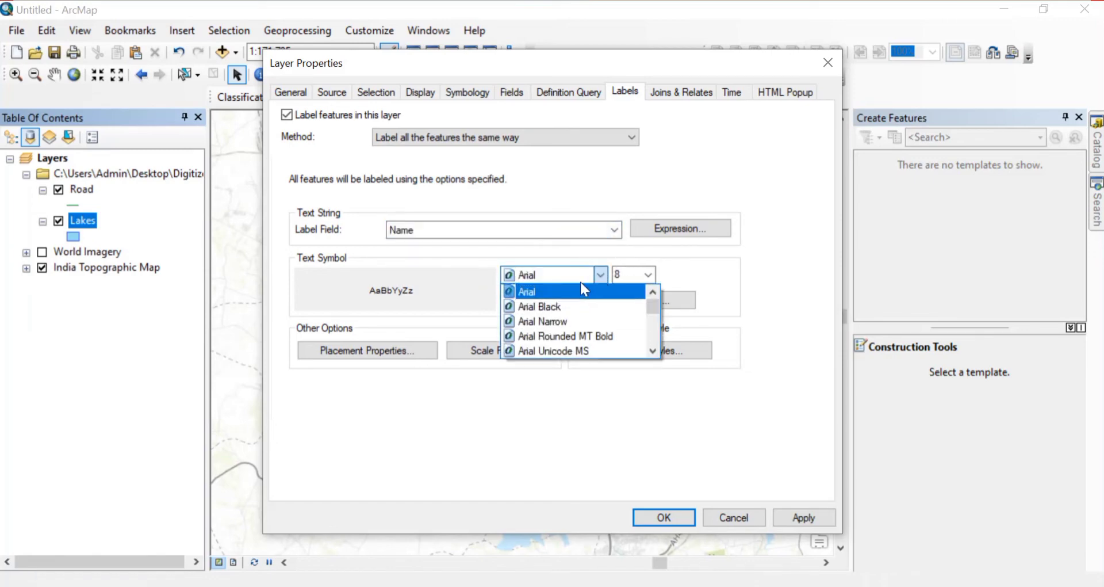
key(t)
key(t)
key(t)
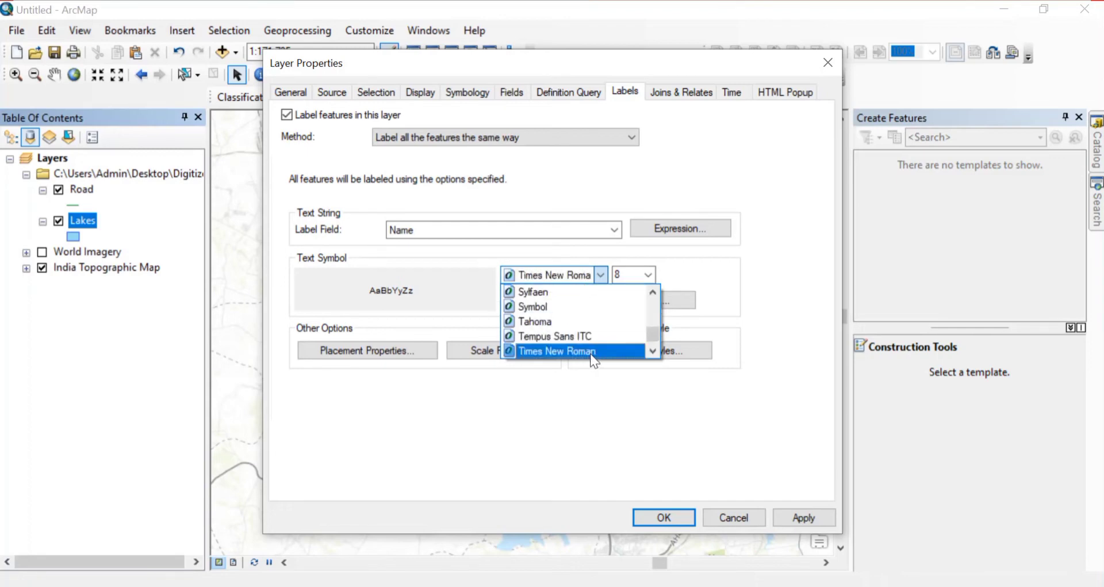
click(590, 354)
click(654, 269)
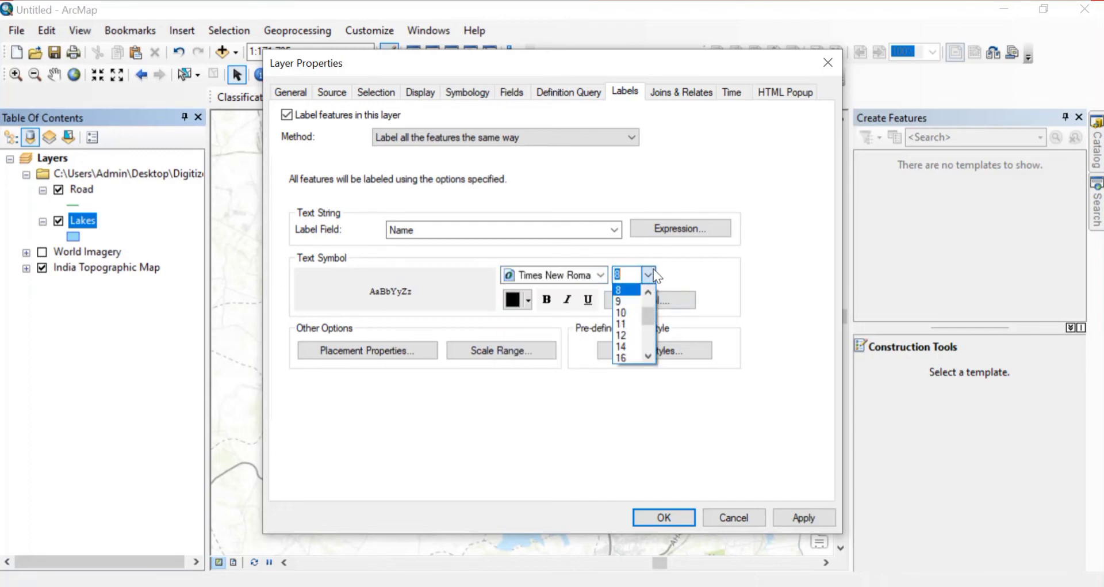
click(636, 336)
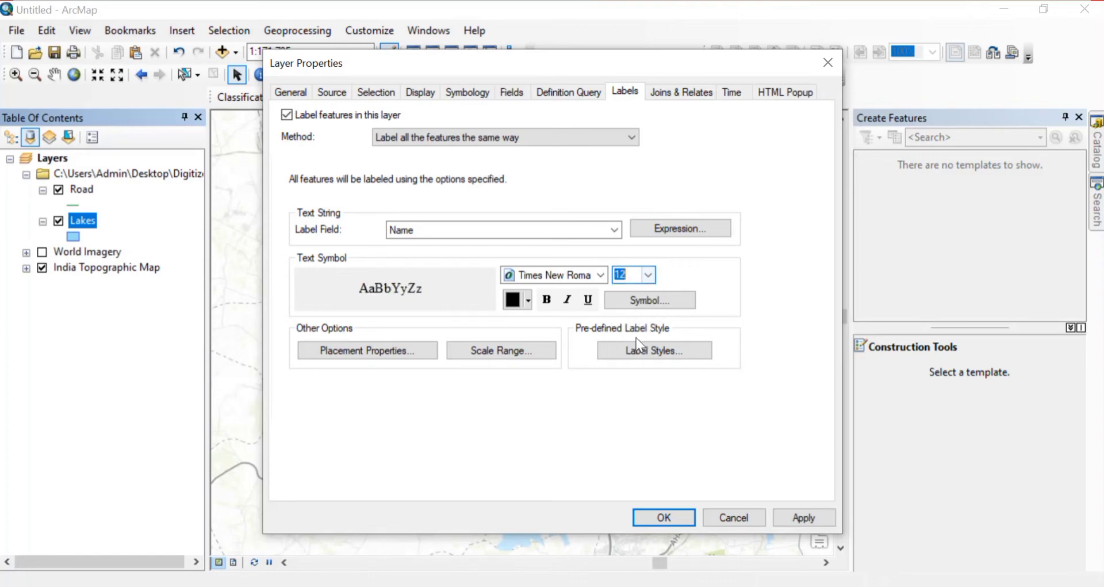
click(547, 300)
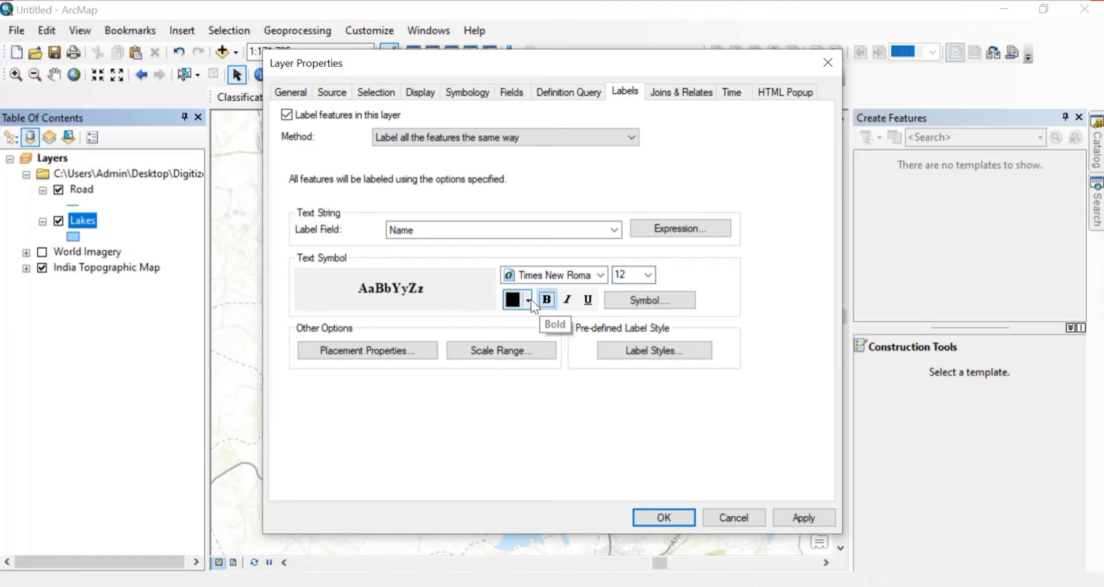
click(529, 299)
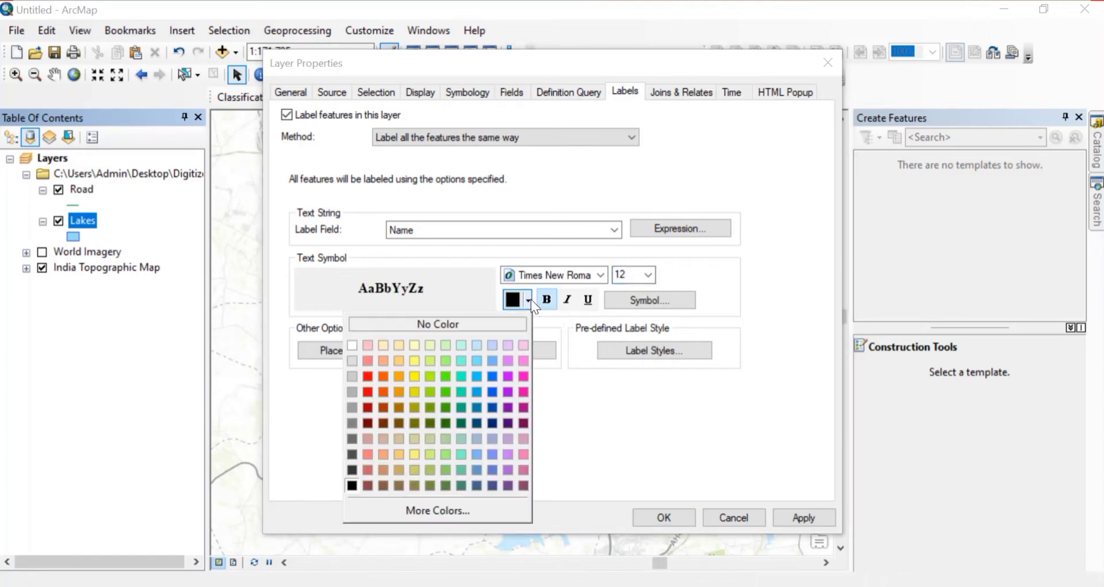
click(413, 378)
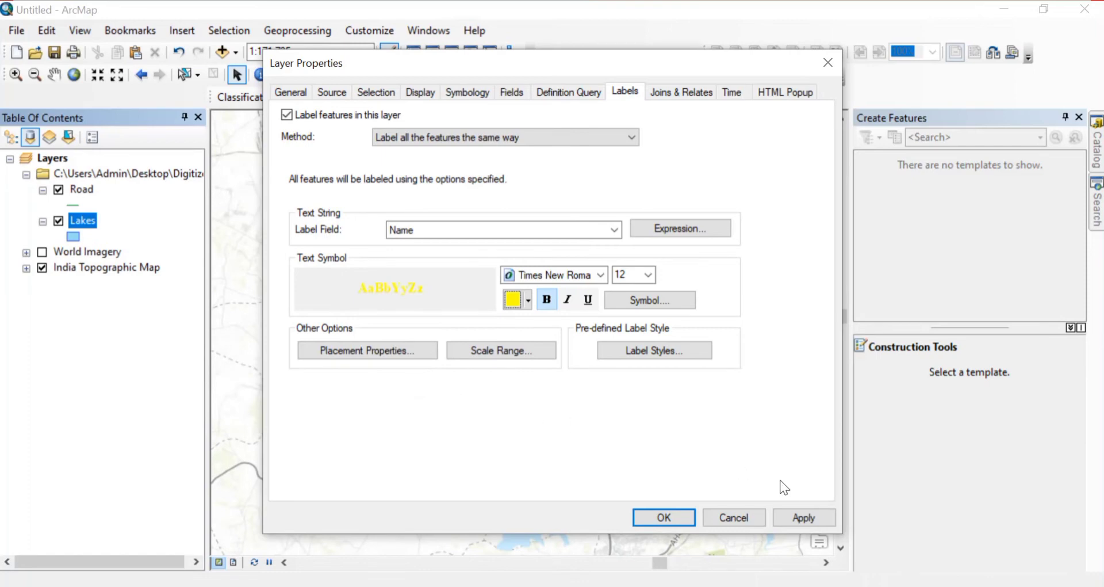
click(805, 520)
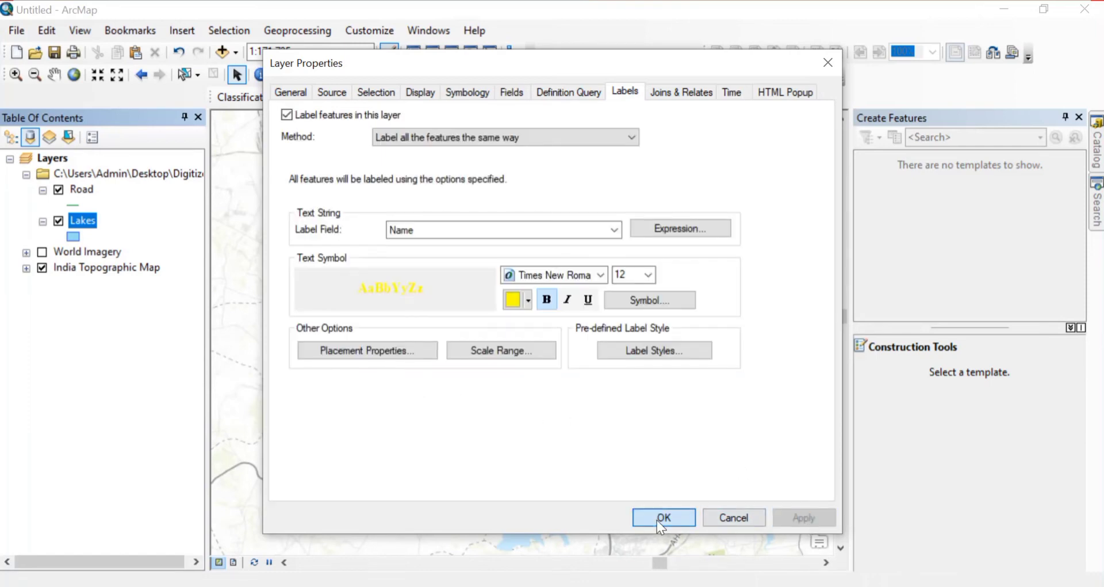
click(658, 520)
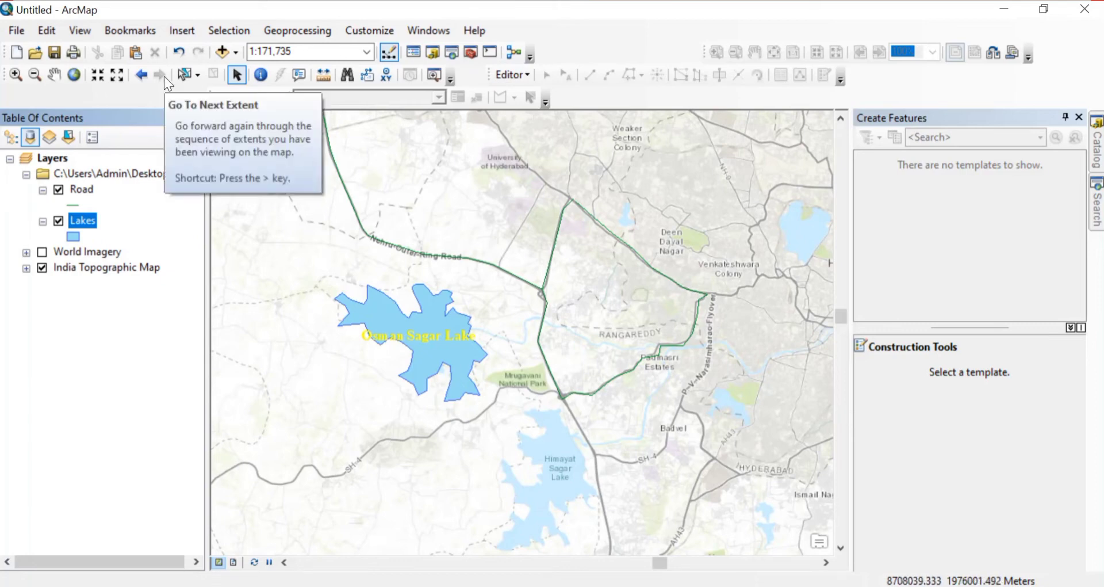
- Open the attribute table of the Road layer
click(16, 75)
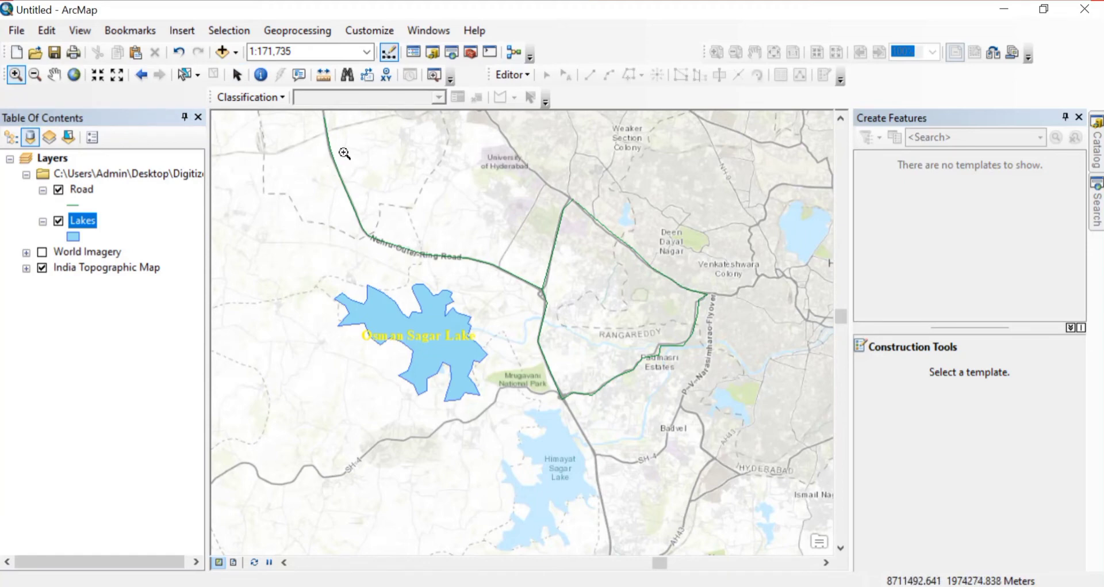
drag(344, 153, 742, 445)
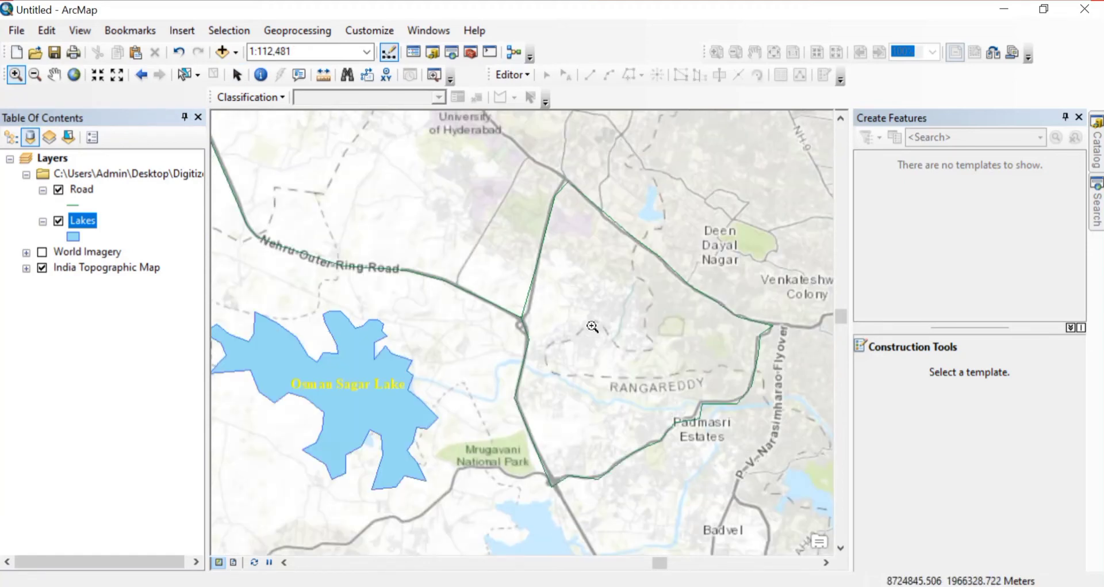
drag(486, 175, 776, 481)
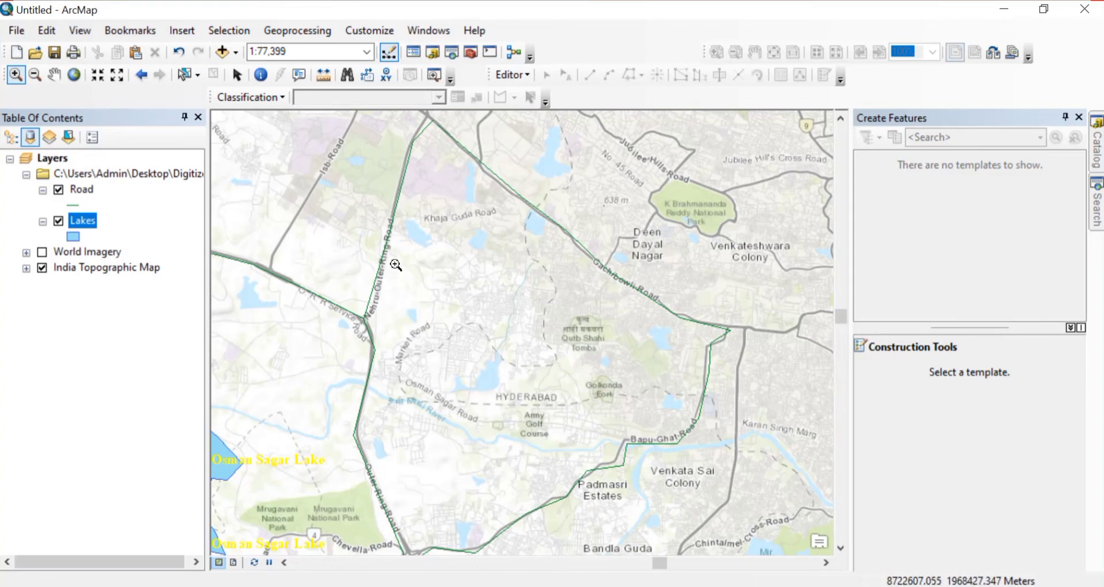
click(81, 190)
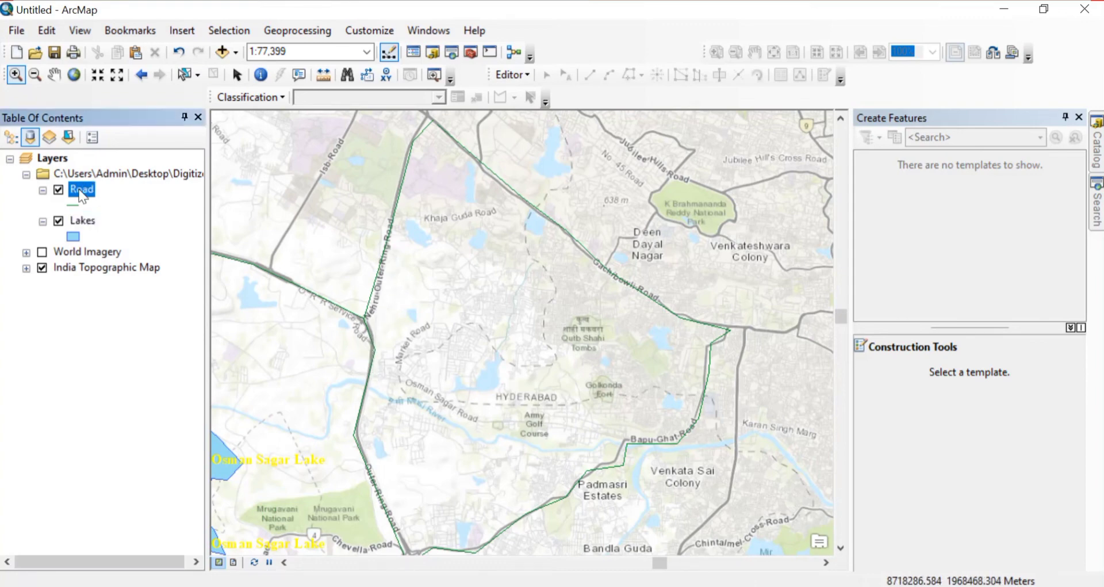
right_click(82, 194)
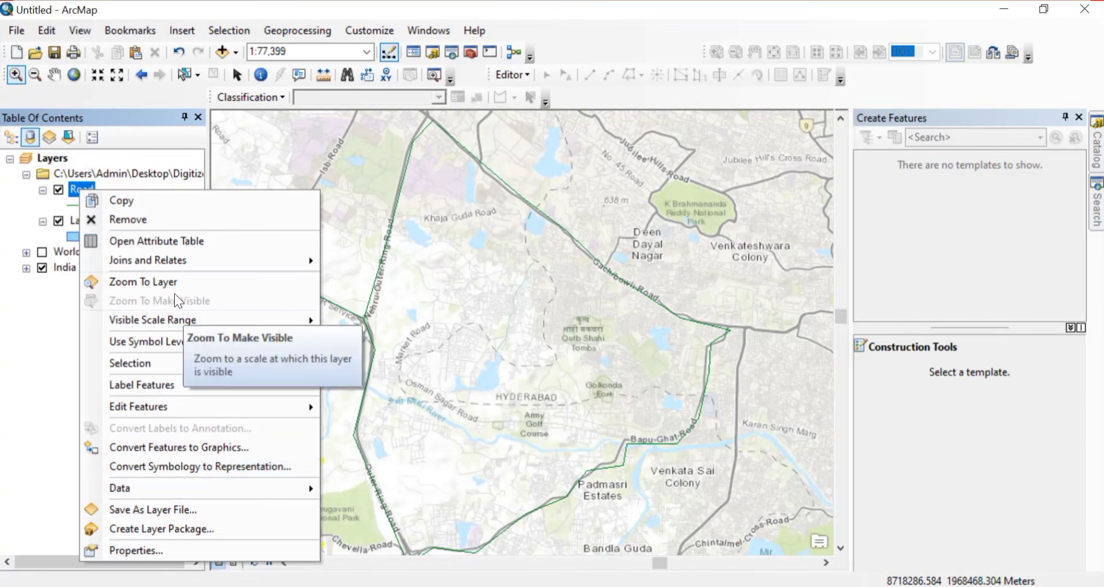
click(226, 241)
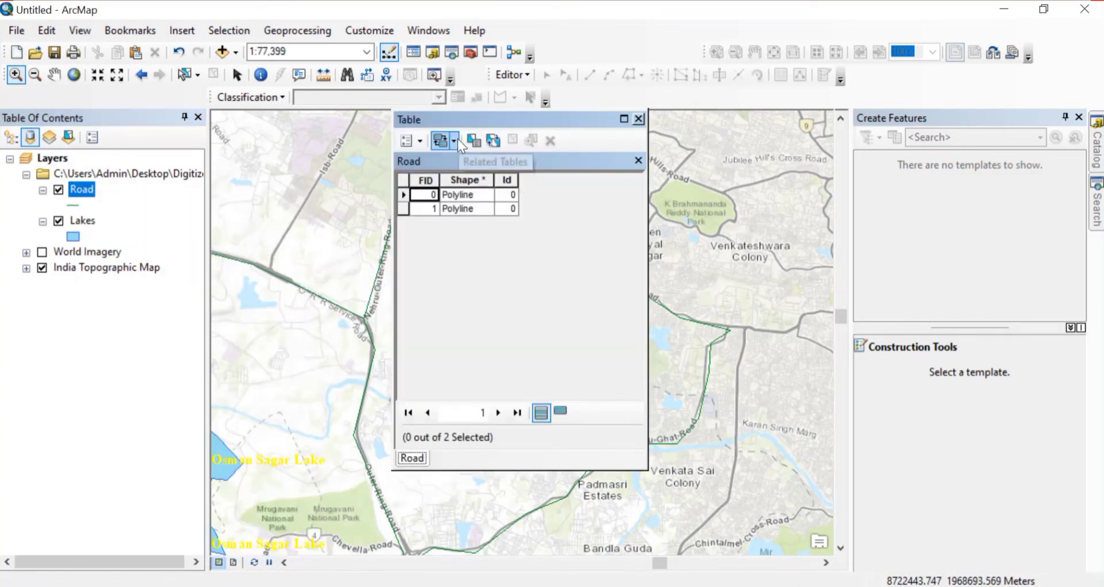
- Add a Text field called "Name of the road" to the Road attribute table
click(421, 139)
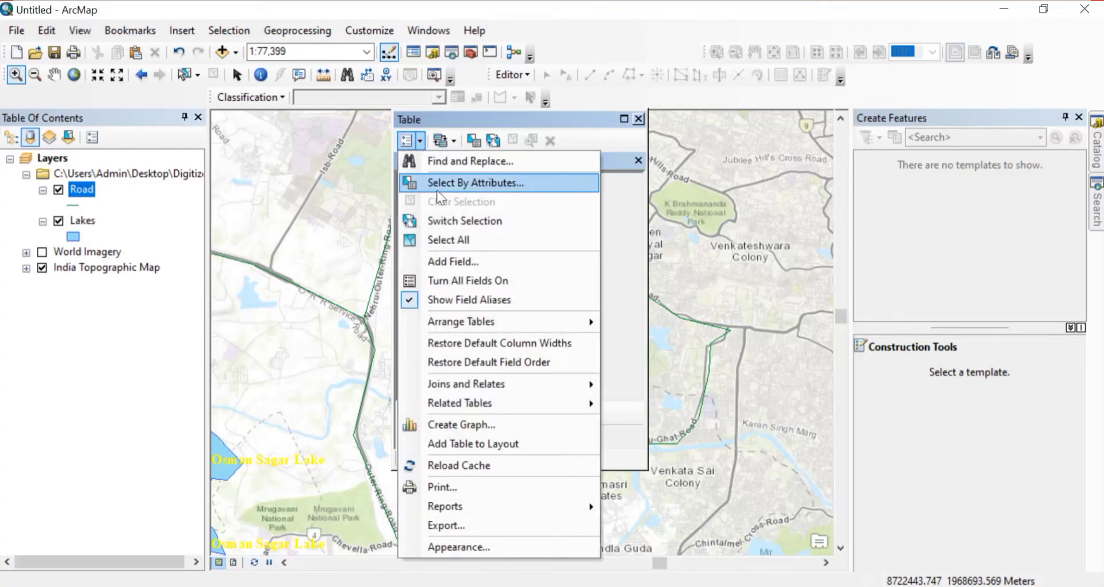
click(454, 261)
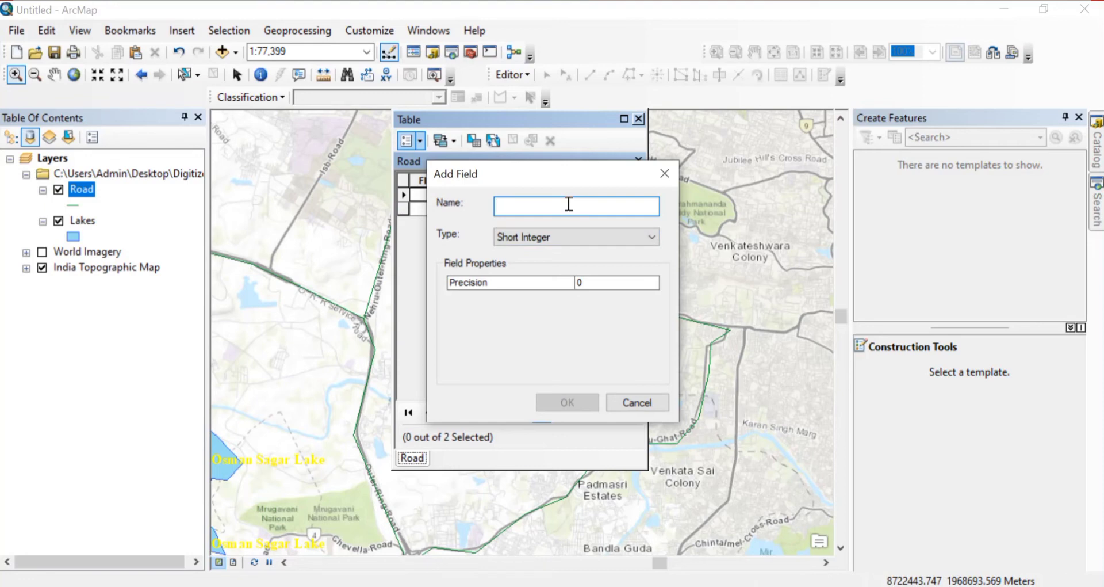
text(Name of)
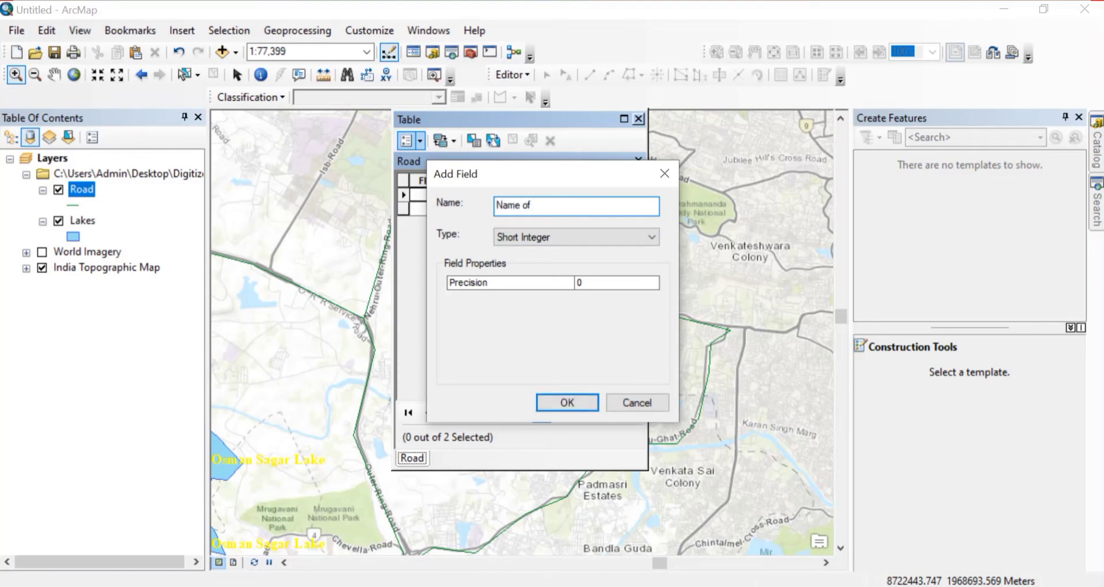
text( the road)
click(544, 237)
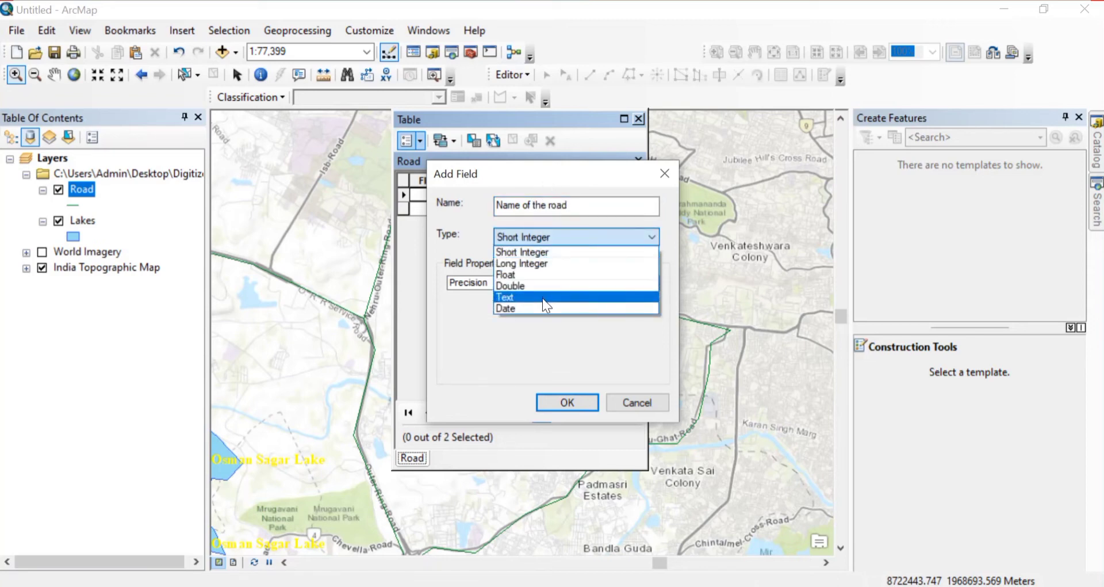
click(543, 297)
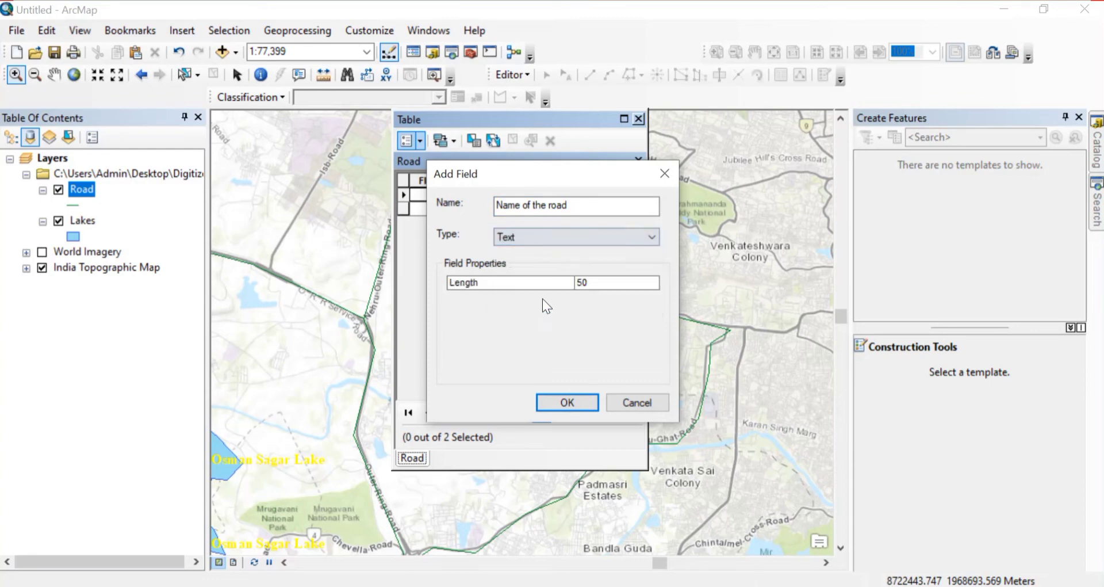
click(564, 401)
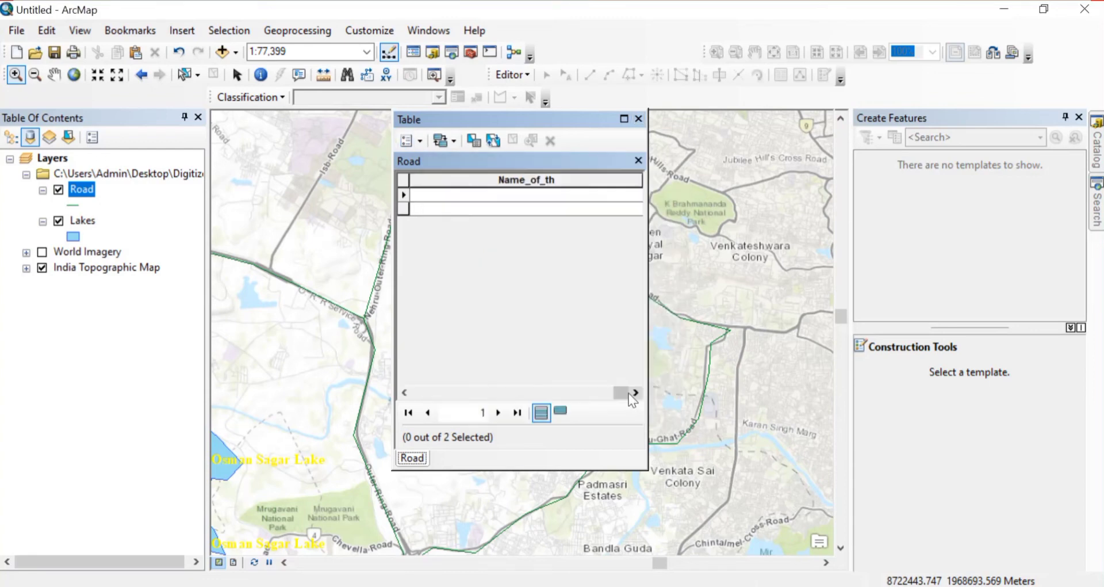
- Select the first polyline record in the Road table and start an edit session for the Road and Lakes layers
click(554, 197)
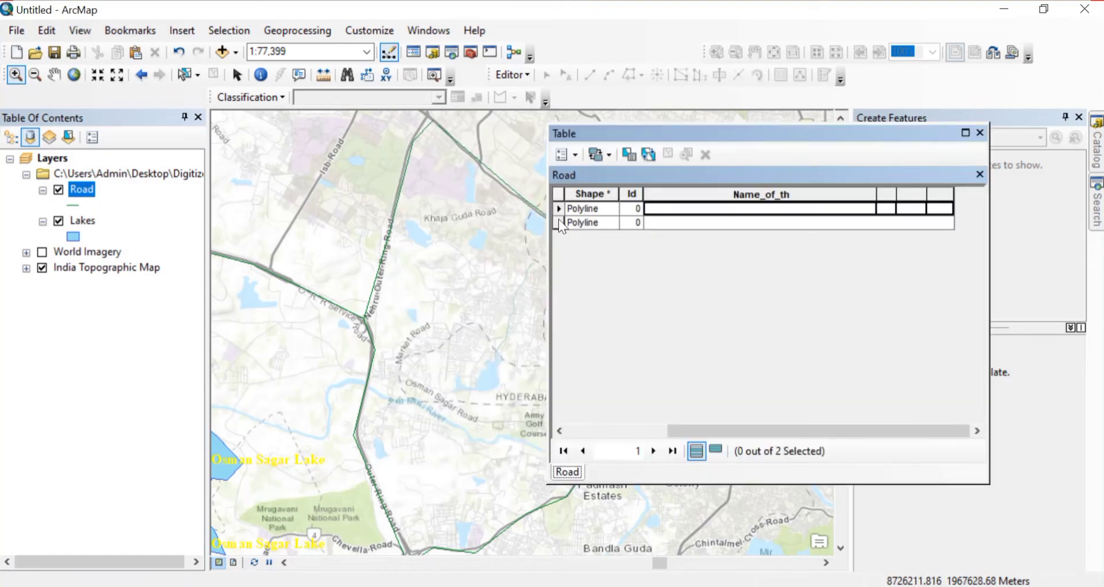
click(557, 208)
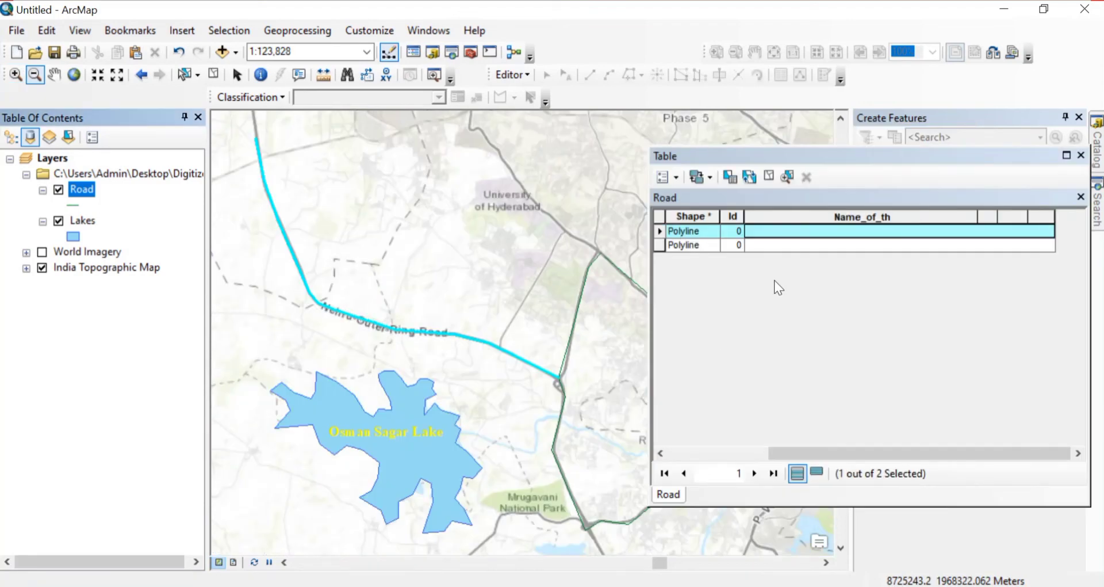
click(511, 73)
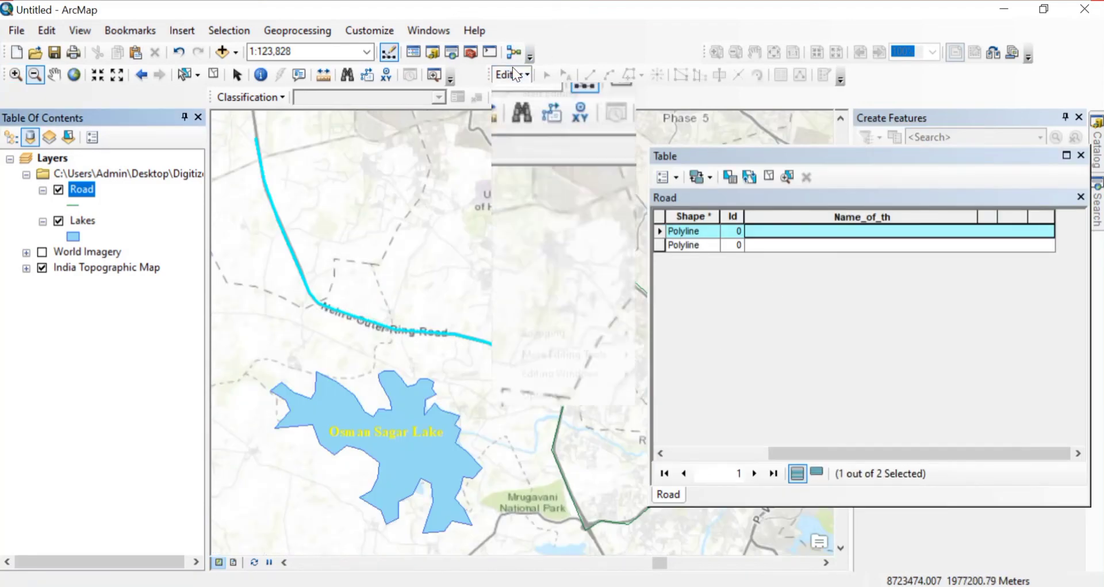
click(534, 93)
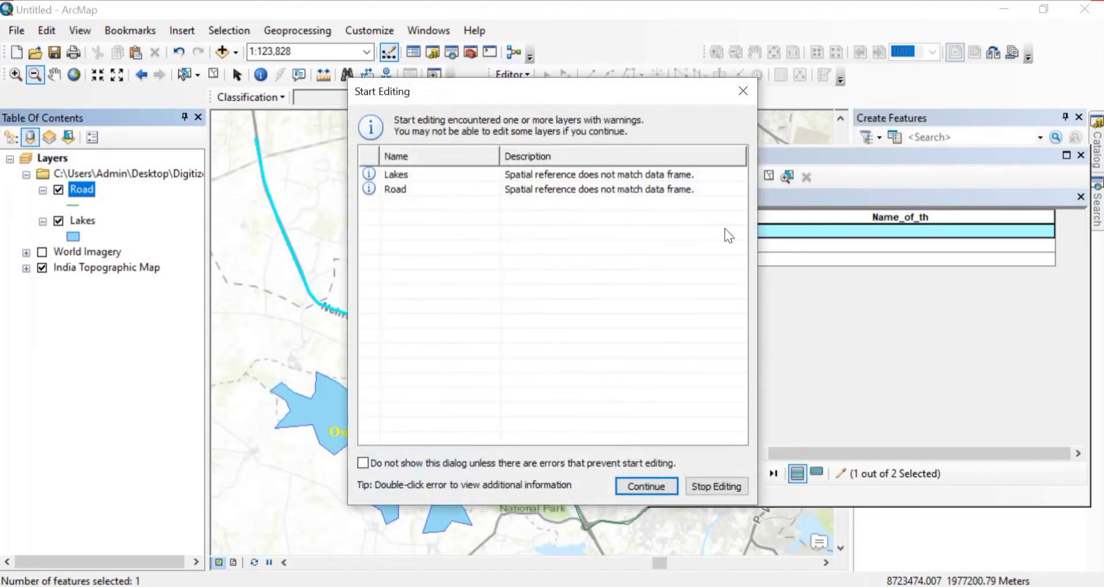
click(541, 191)
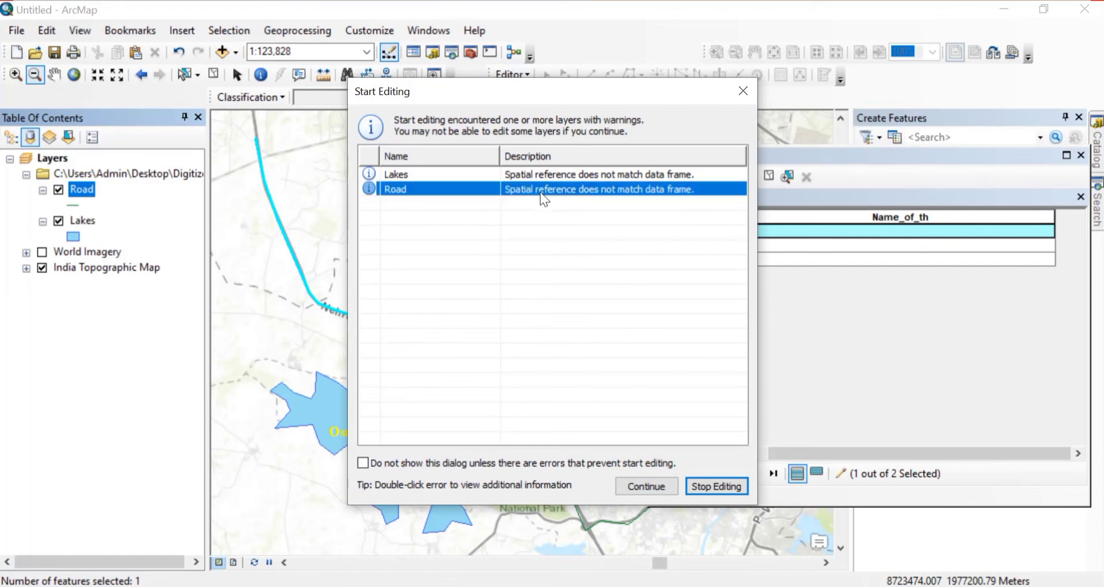
click(644, 487)
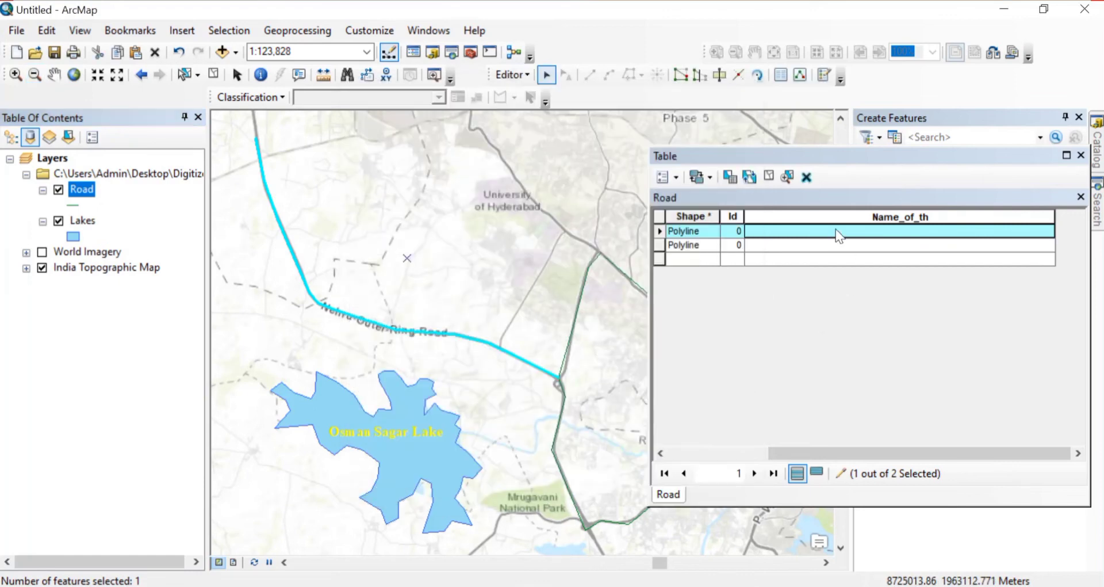
- Fill in the Name_of_th field with "Nehru Outer Ring Road" for the first polyline and "Outer Ring Road" for the second
click(811, 231)
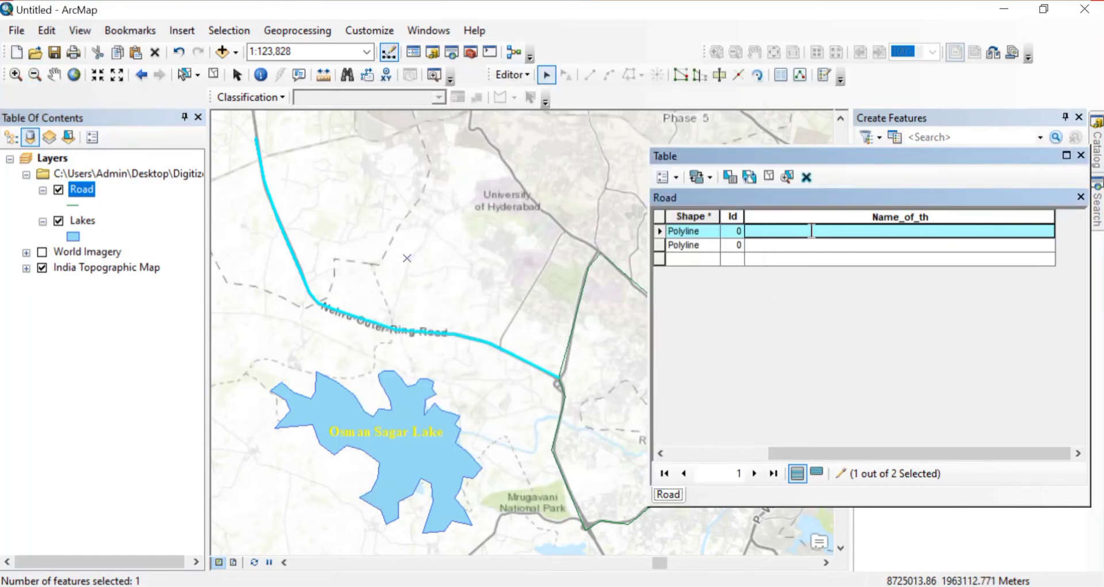
text(Nehru Outer Ring Road)
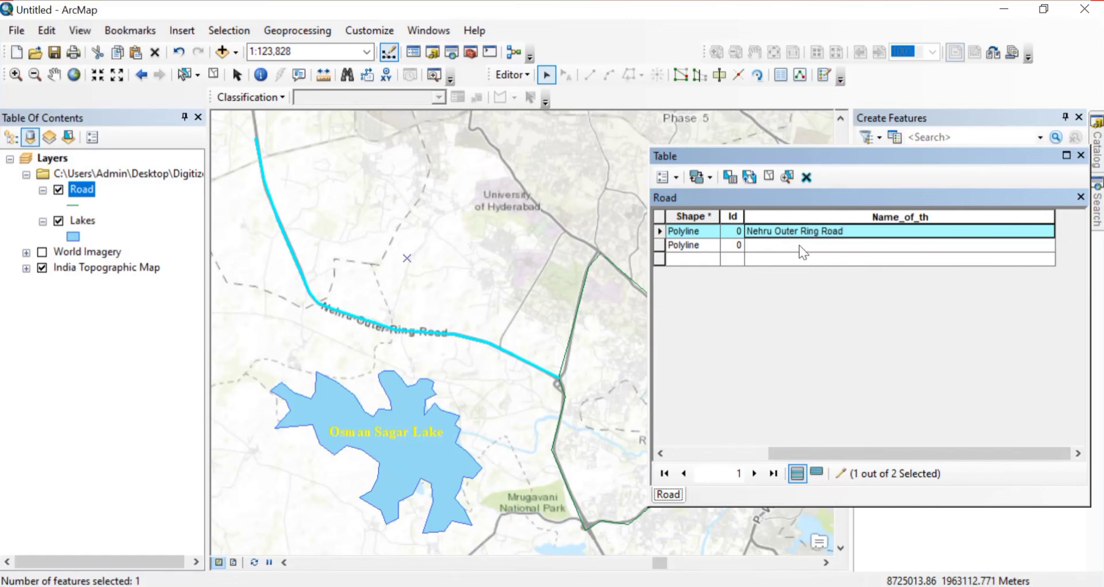
click(800, 245)
click(800, 246)
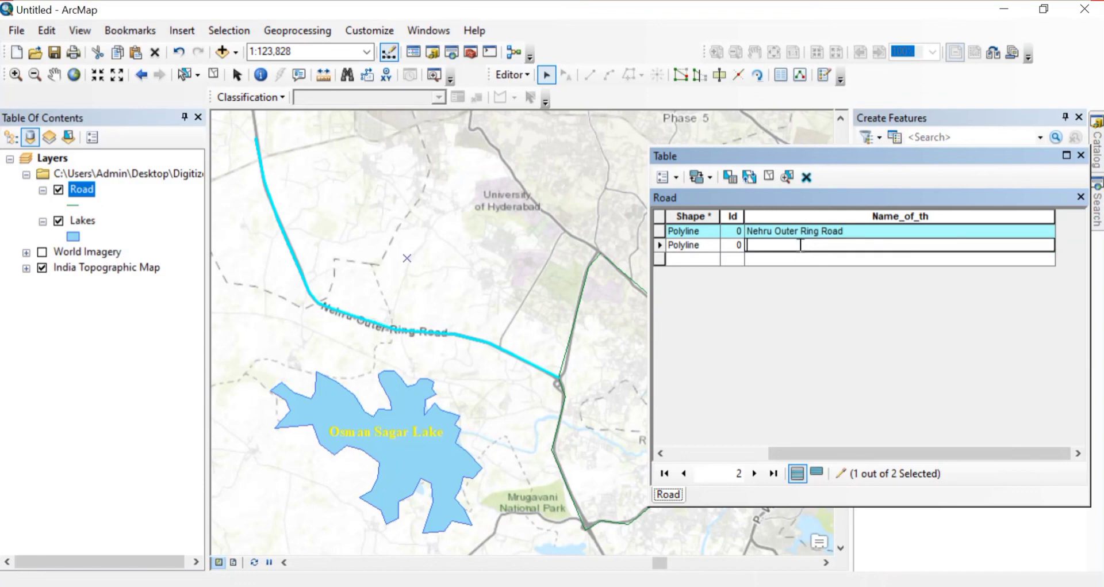
text(Outer Ring Road)
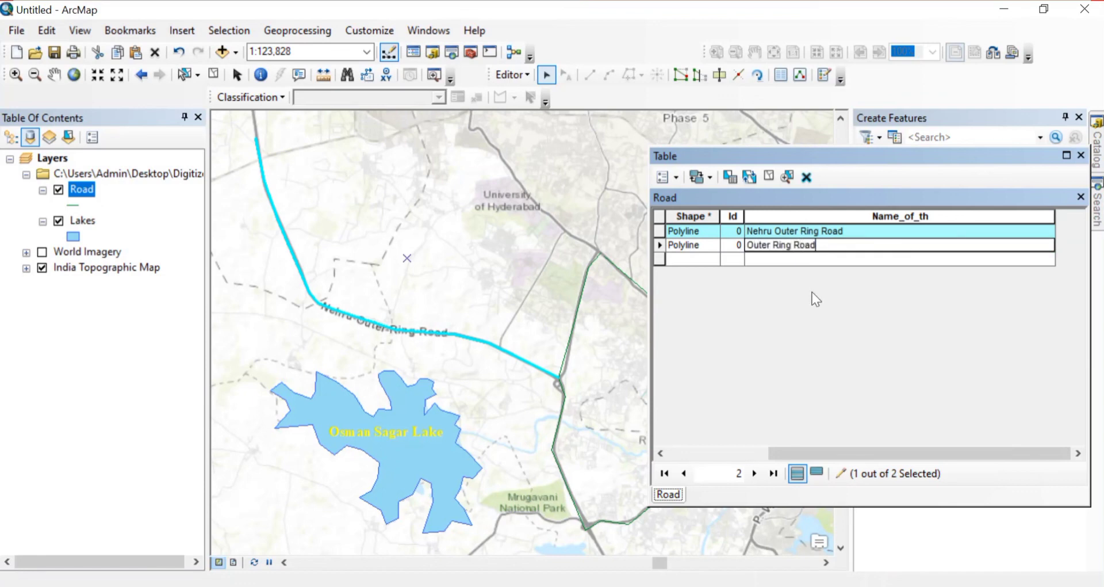
- Stop the edit session, save the edits to the Road layer and close its attribute table
click(526, 74)
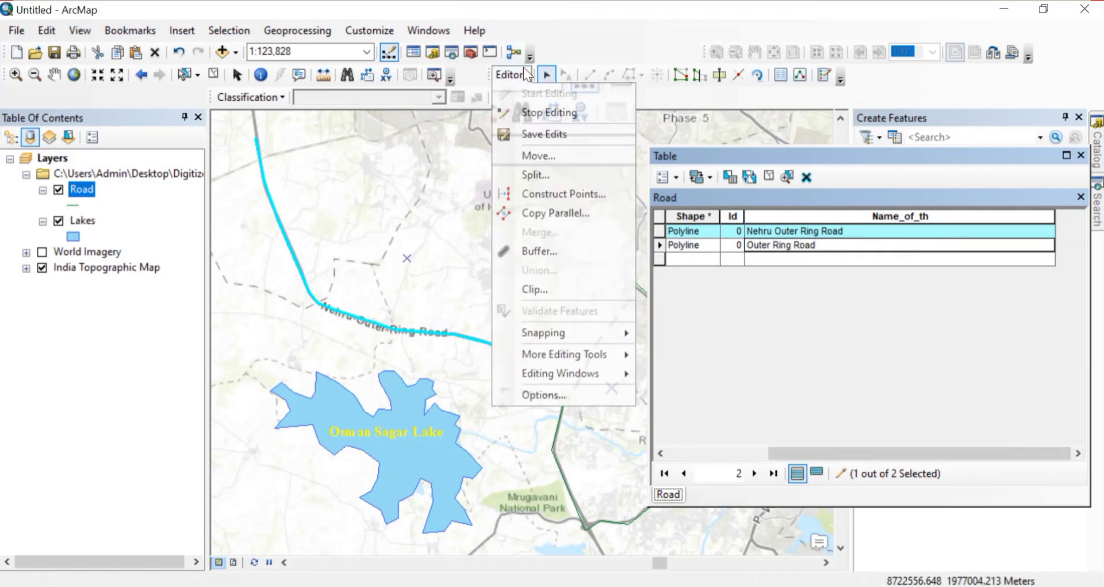
click(587, 108)
click(492, 354)
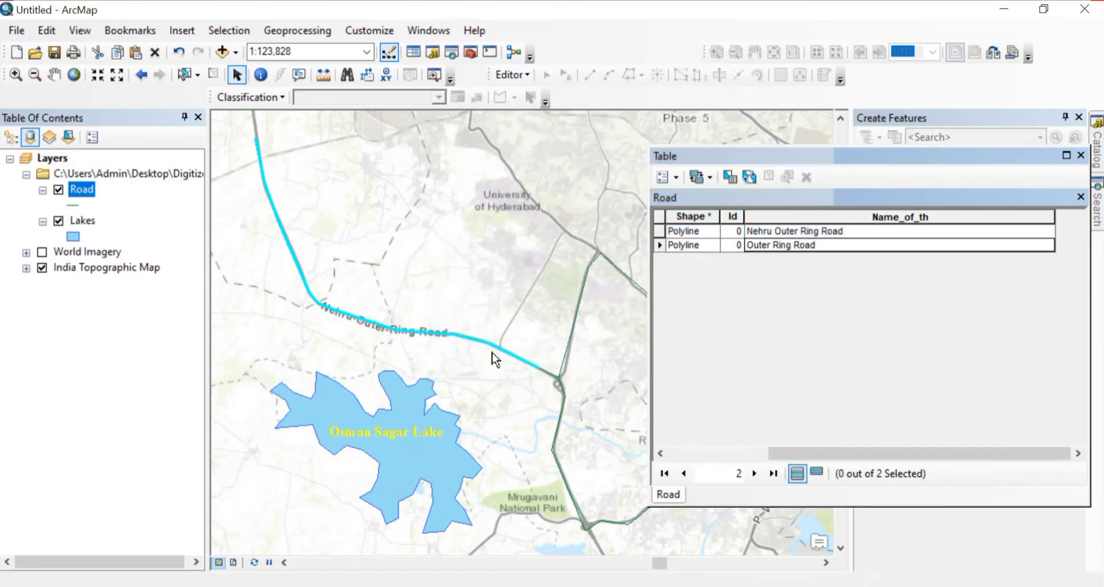
click(1081, 155)
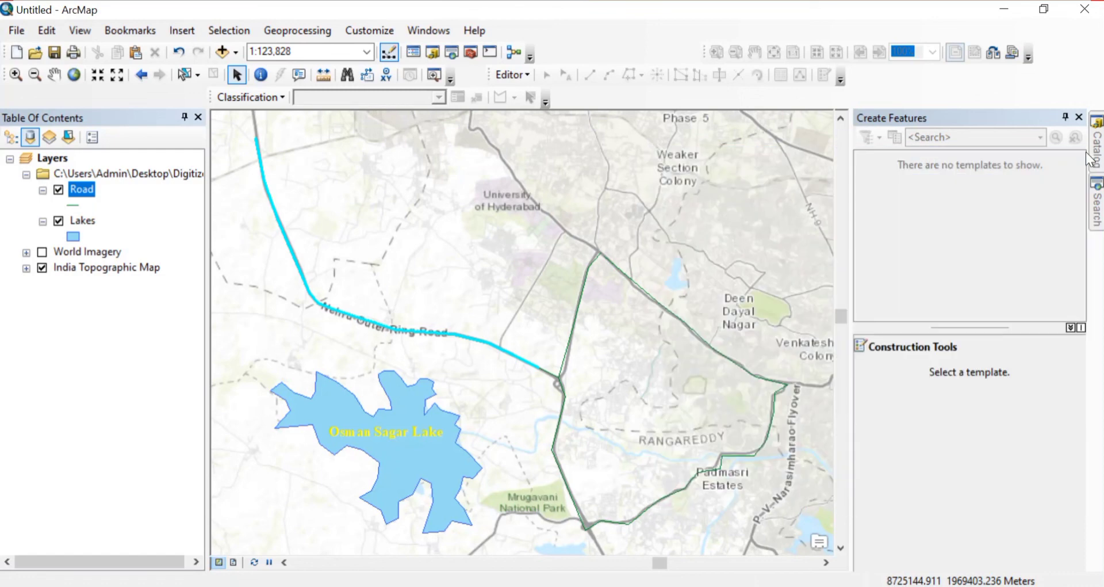
- Turn on labels for the Road layer and set its label field to Name_of_th
right_click(88, 191)
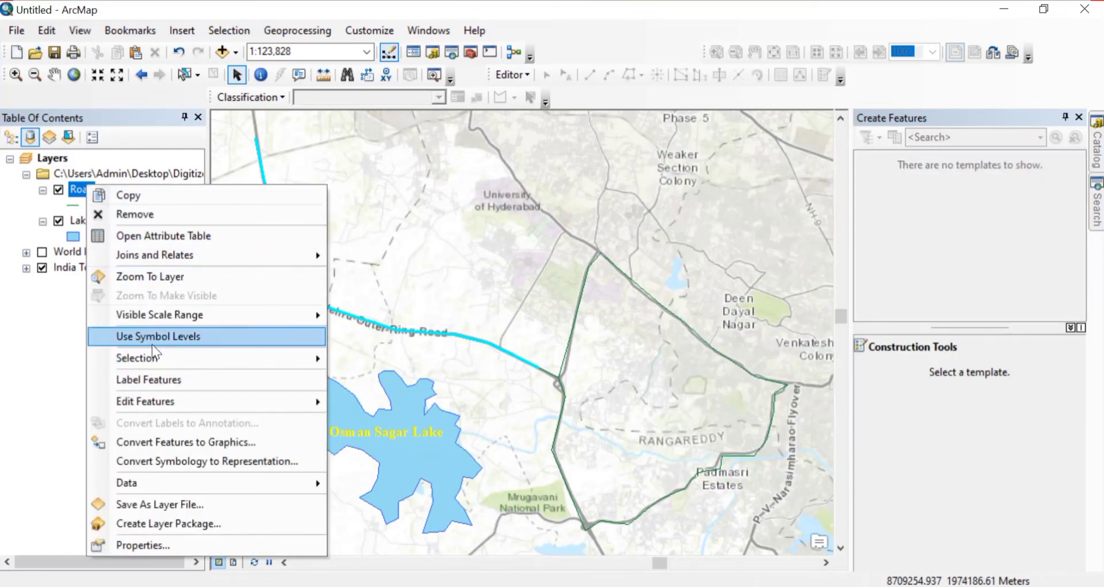
click(182, 381)
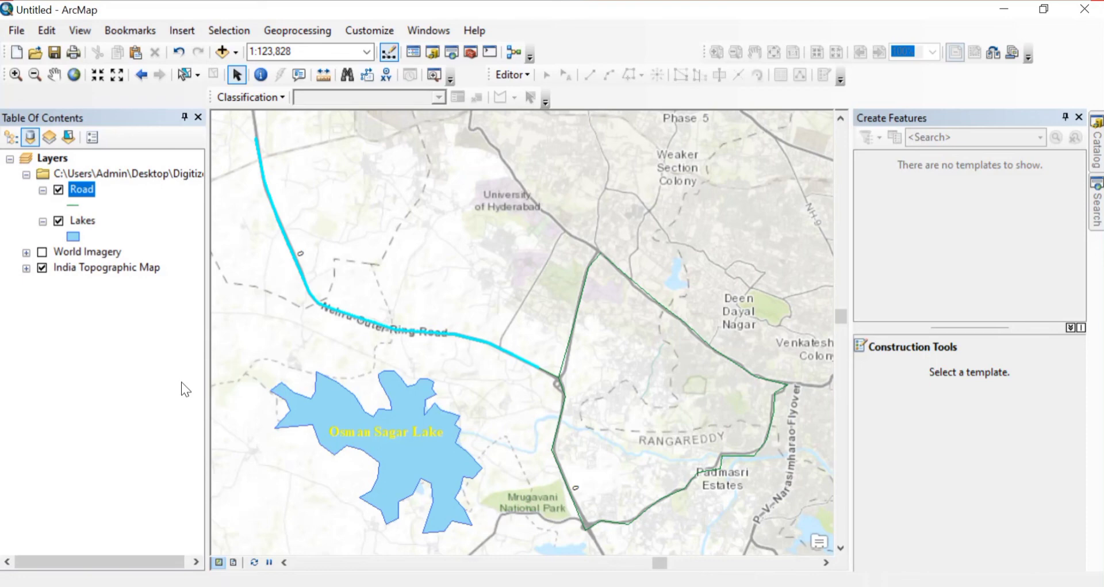
right_click(91, 191)
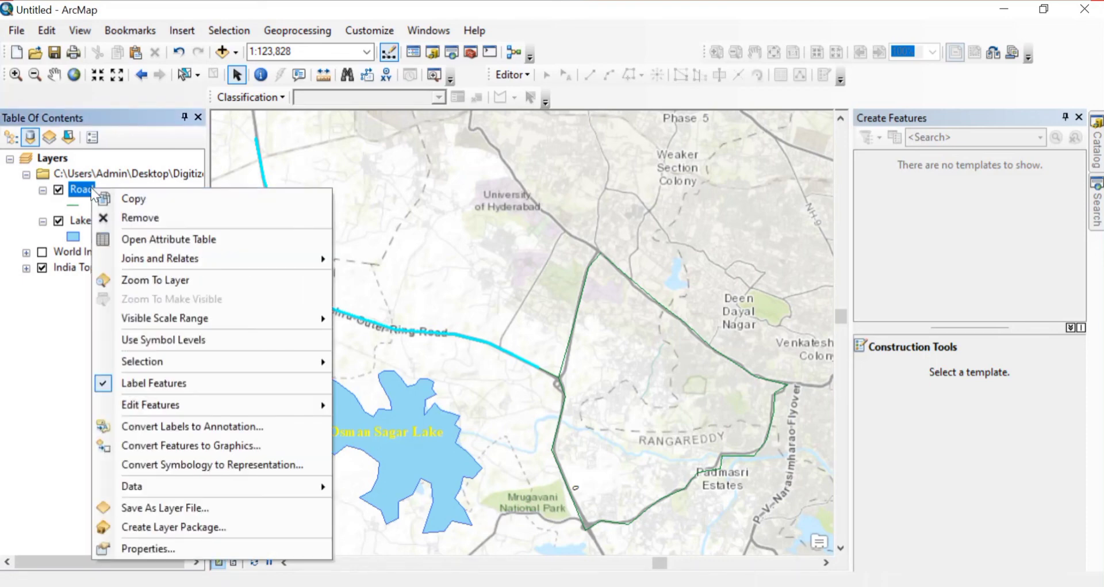
click(195, 547)
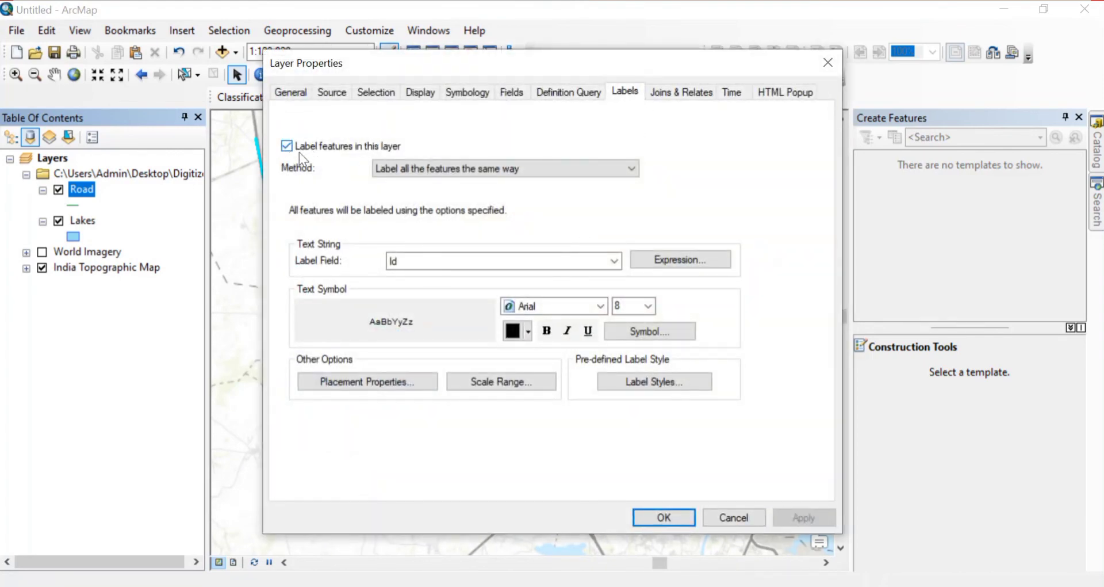
click(536, 260)
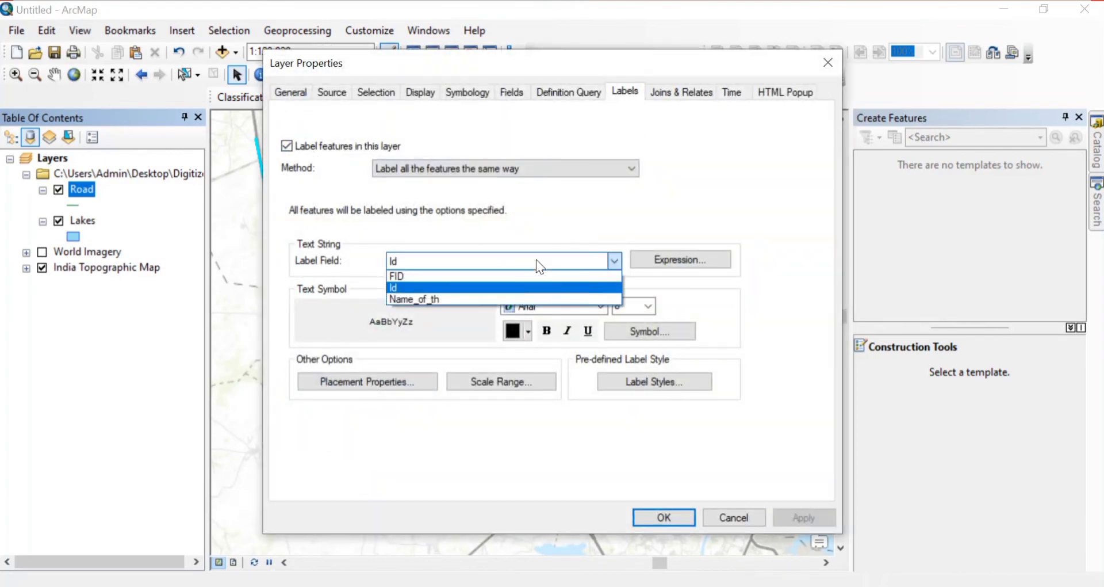
click(509, 301)
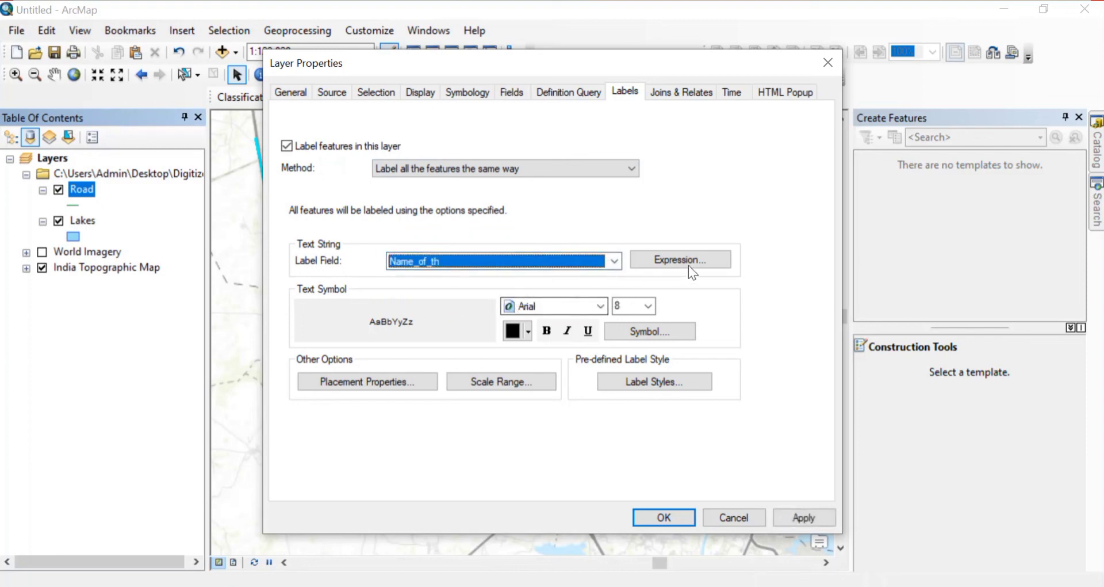
- Format the Road labels as Times New Roman, size 12 and bold, and apply the layer properties
click(598, 305)
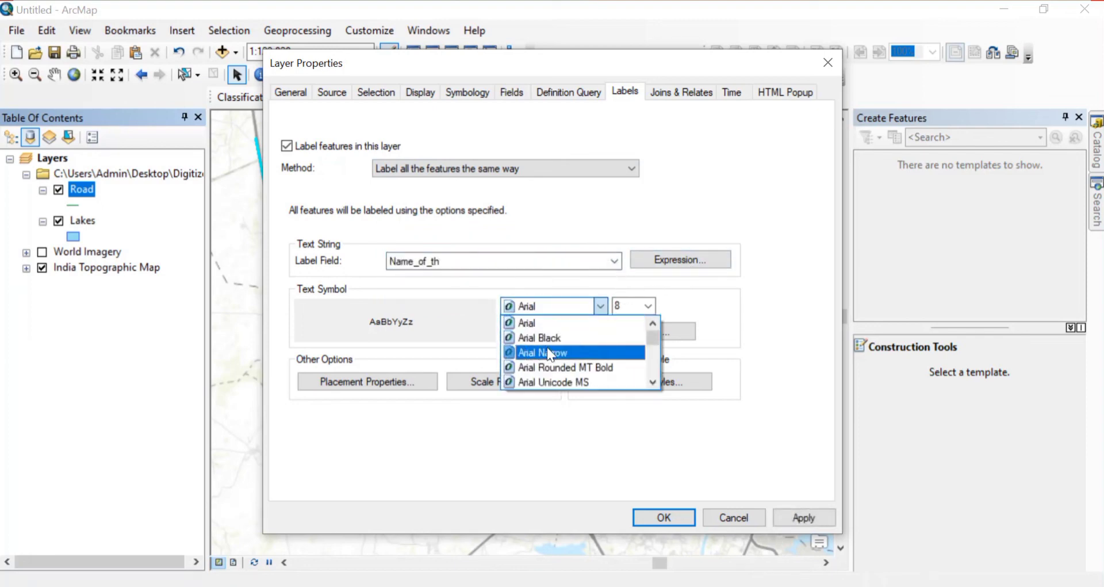
text(ti)
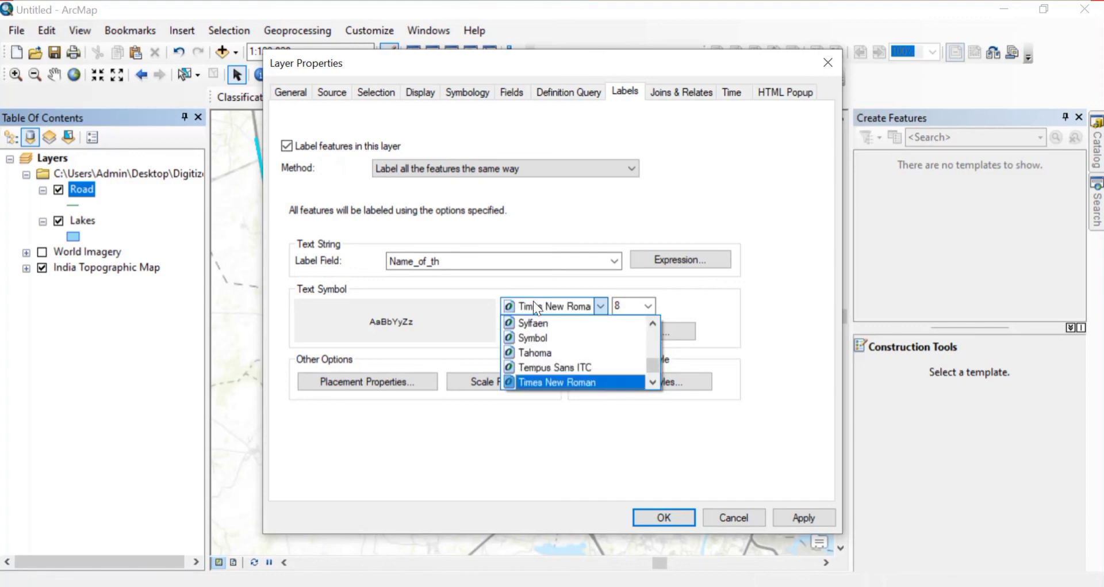
click(582, 384)
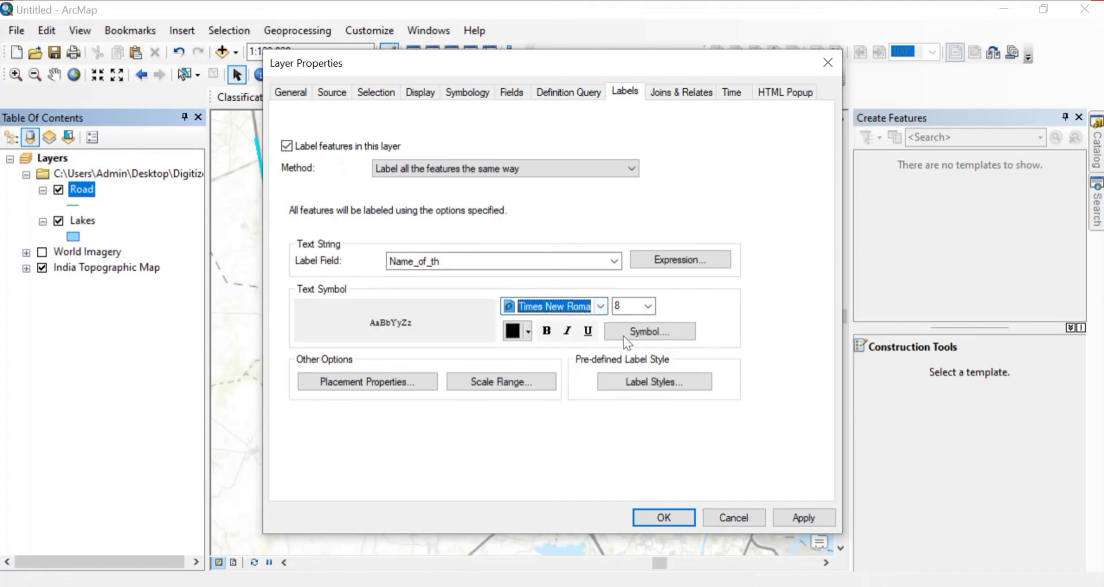
click(650, 304)
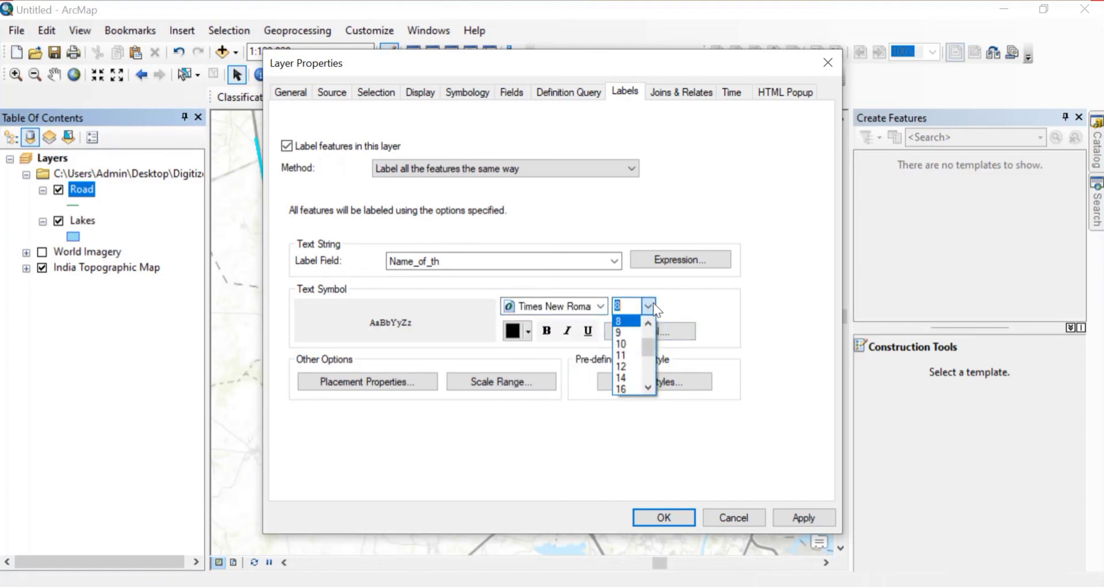
click(626, 369)
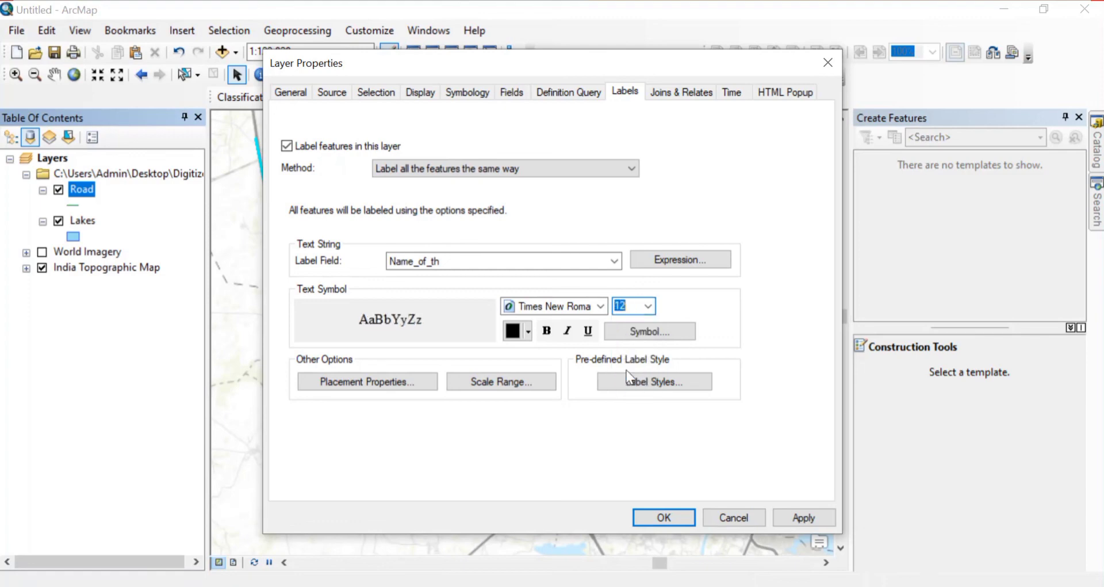
click(545, 337)
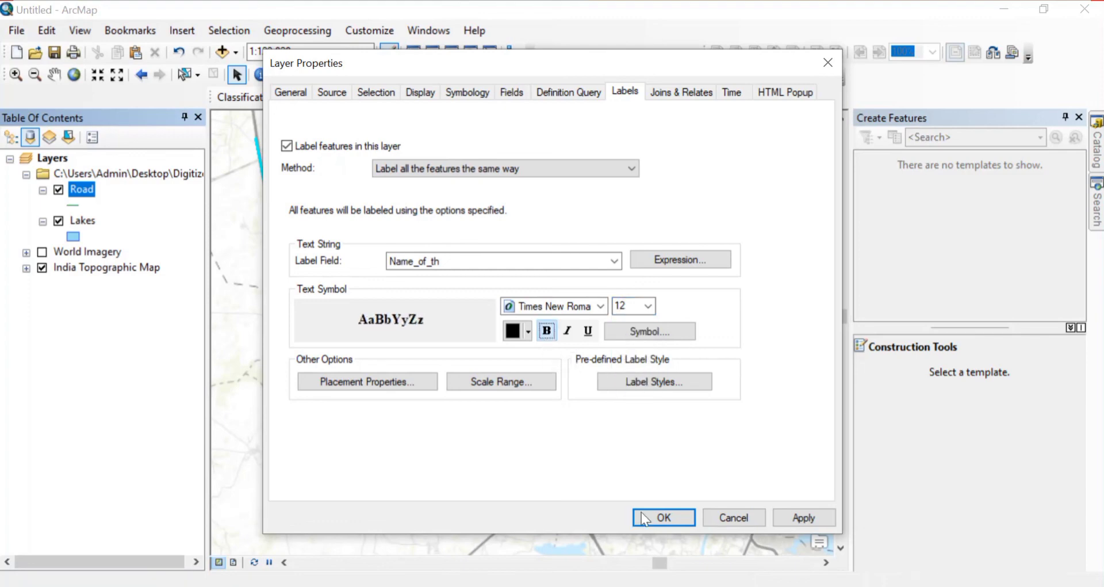
click(823, 517)
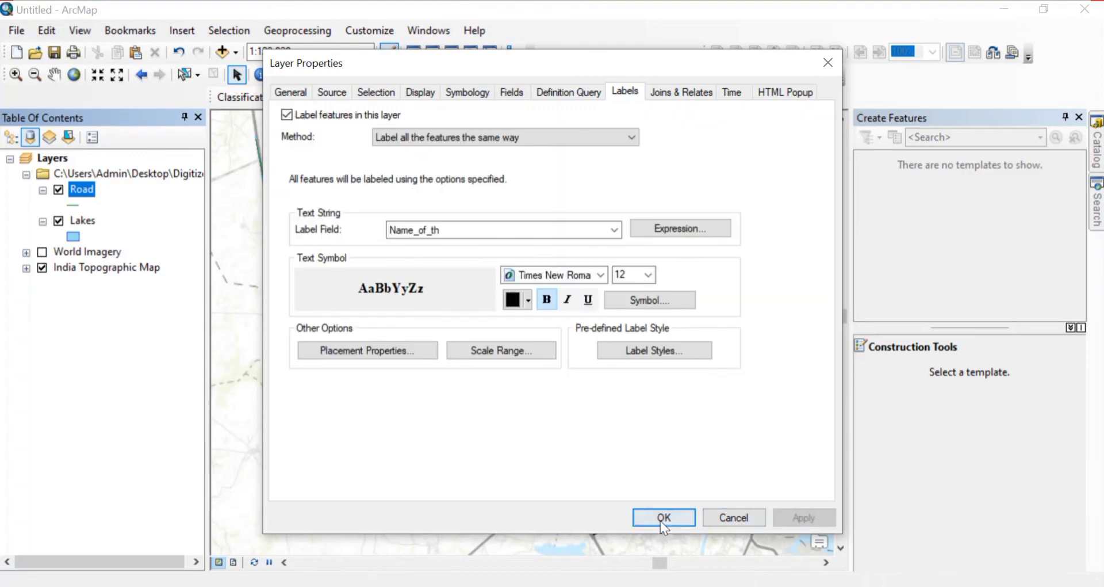
click(661, 518)
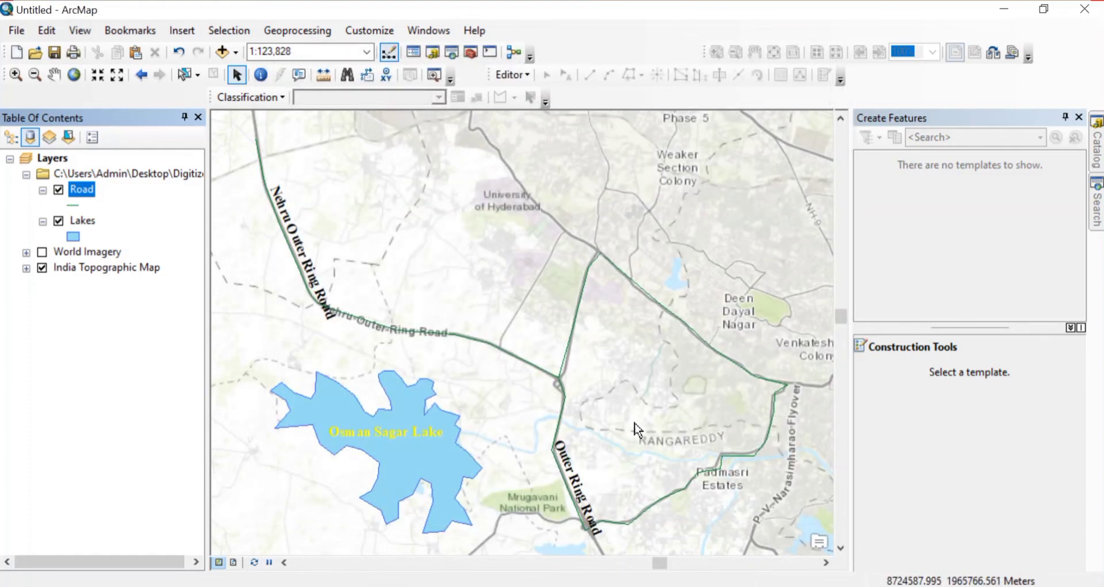
- Hide the India Topographic Map basemap and symbolize the Road layer with the Highway line style in dark gray
click(42, 268)
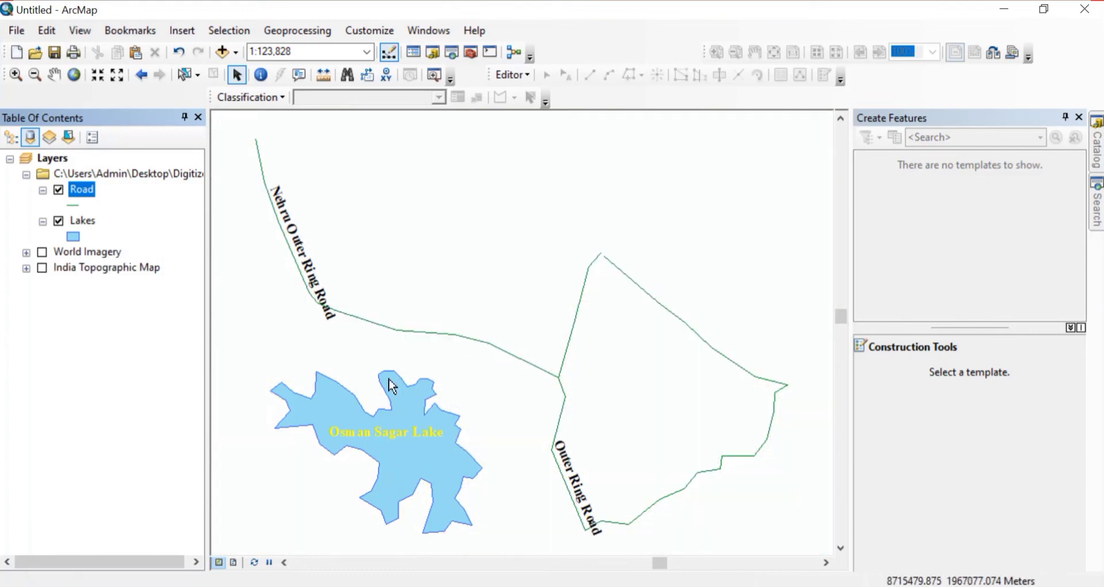
right_click(84, 187)
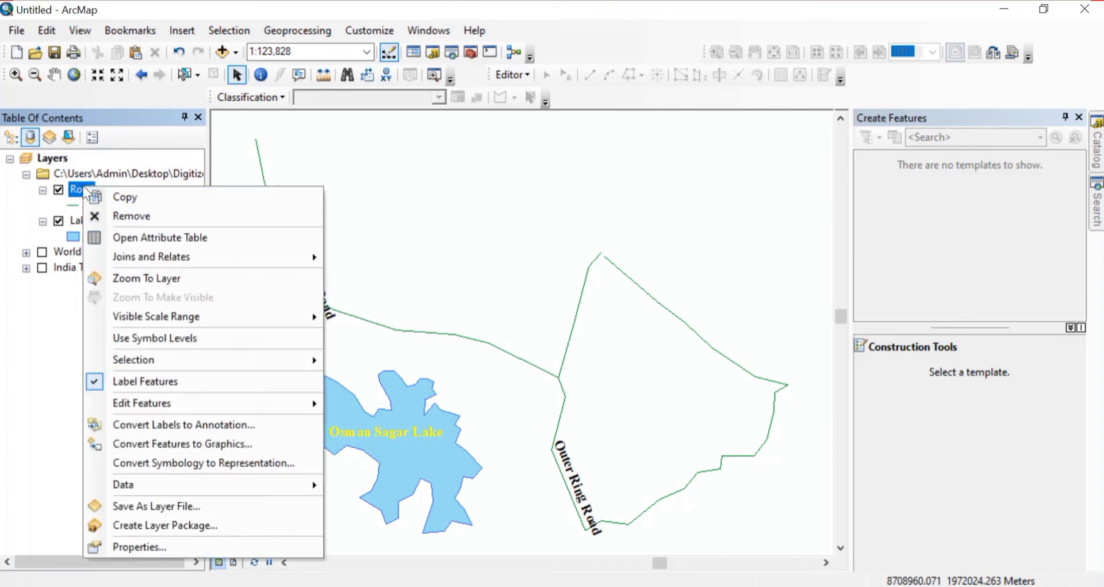
click(71, 203)
click(70, 204)
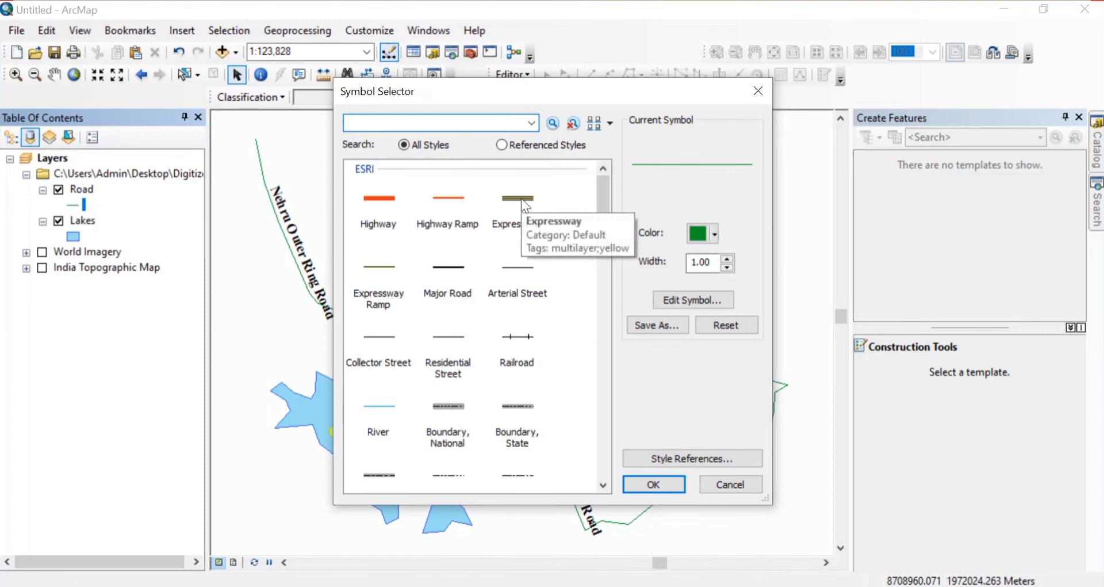
click(385, 200)
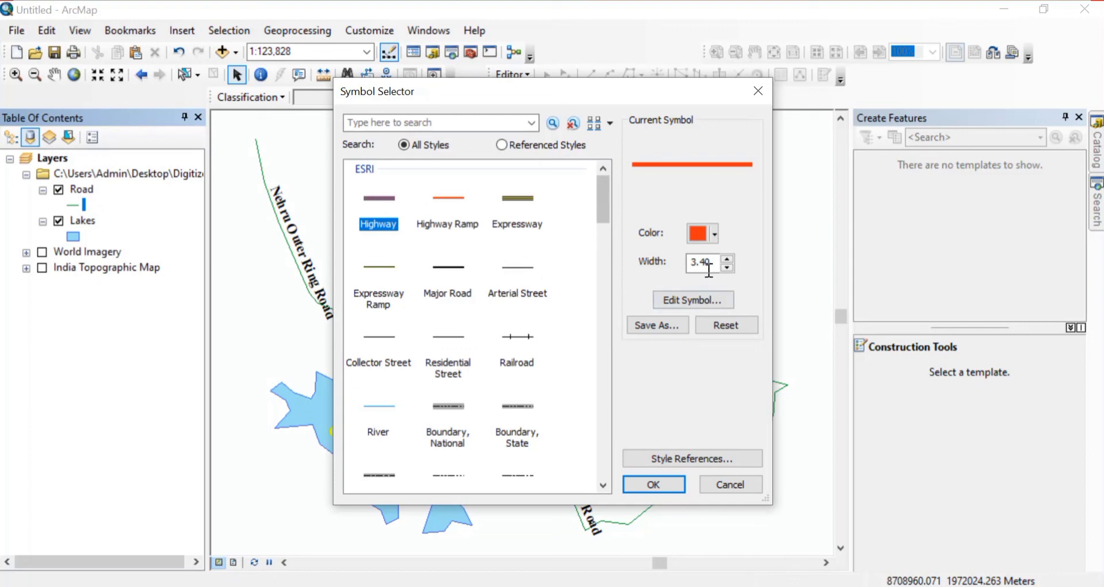
click(714, 232)
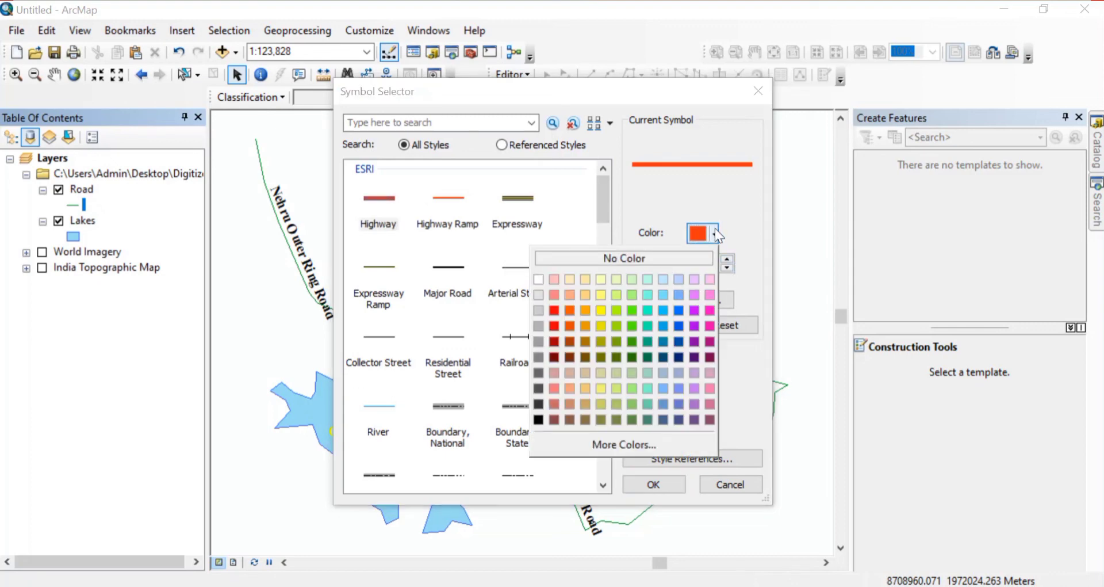
click(538, 403)
click(654, 484)
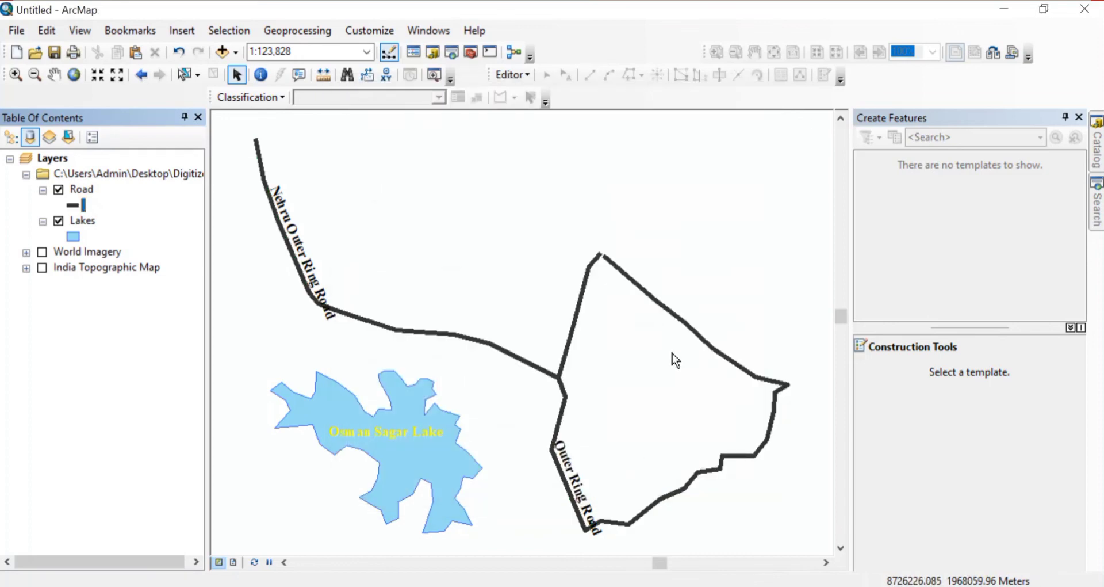
- Set the Lakes polygon symbol's outline width to 2 and its outline color to bright blue
click(73, 236)
click(750, 264)
click(735, 296)
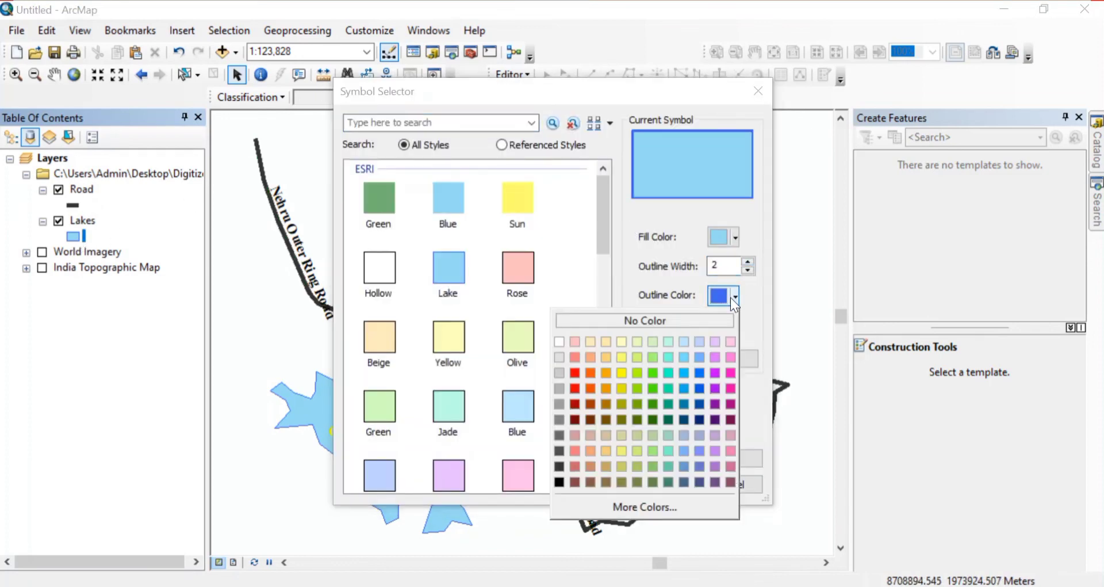
click(700, 462)
click(644, 486)
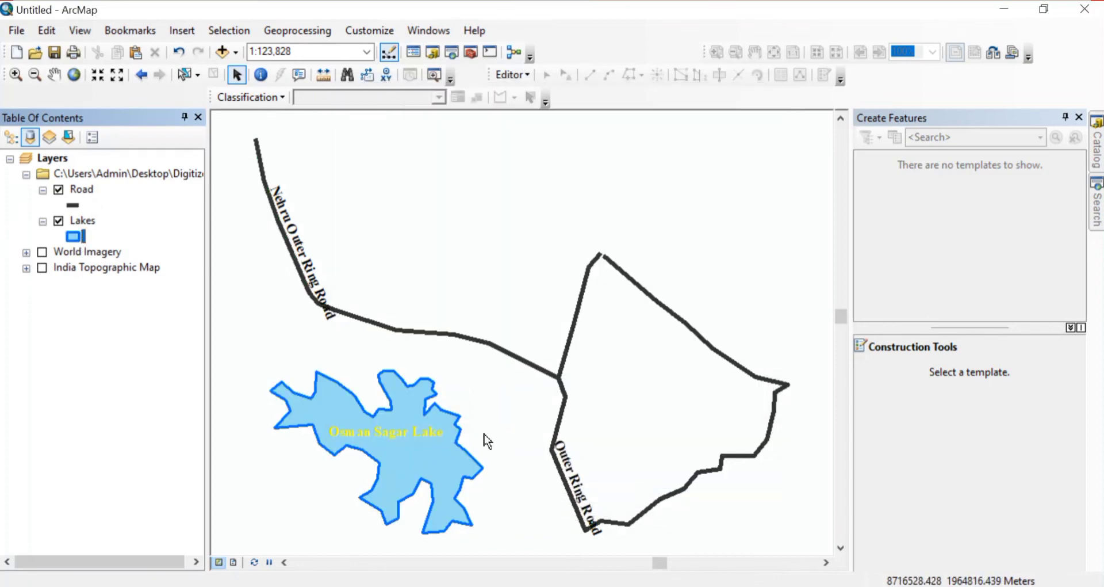